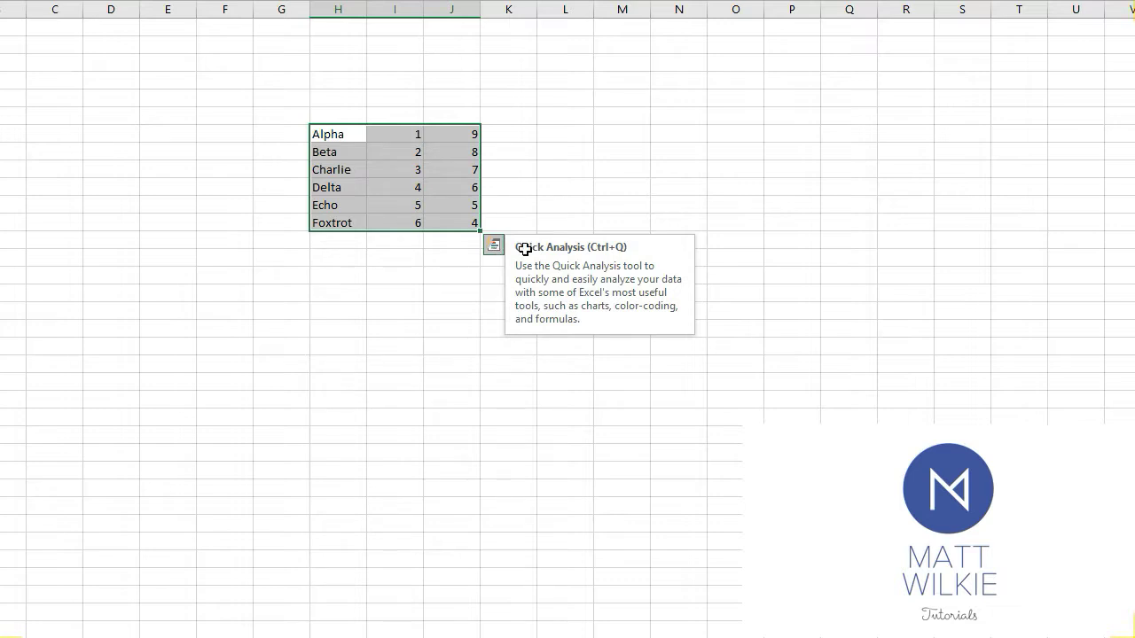
Preview the Quick Analysis formatting, chart, total and table options for the selected Alpha to Foxtrot data
click(497, 252)
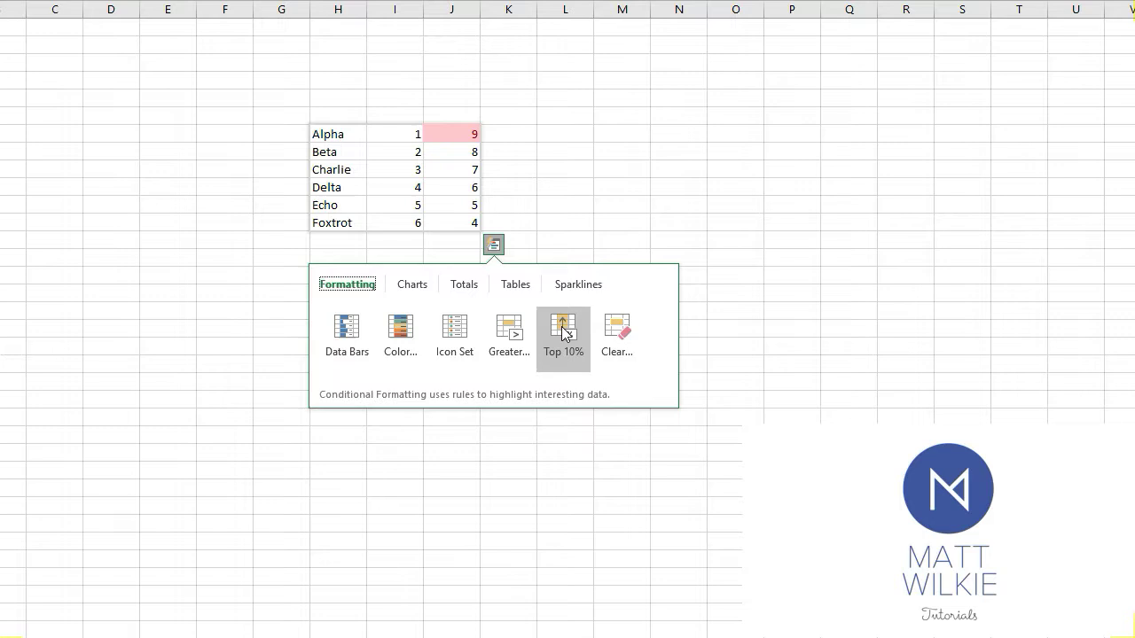
click(417, 285)
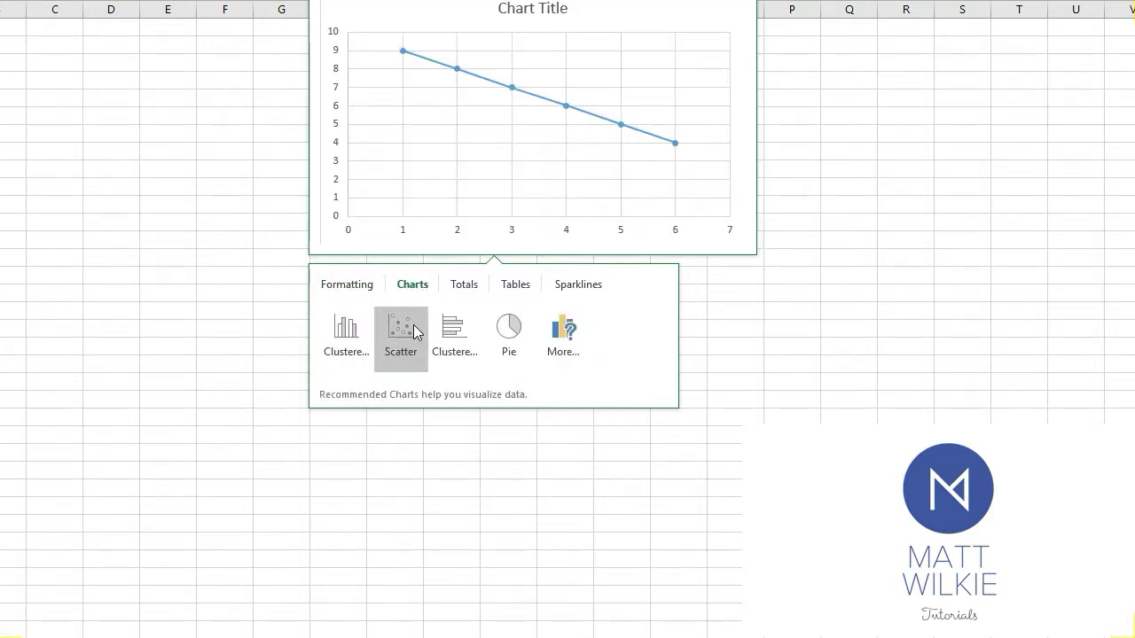
click(457, 288)
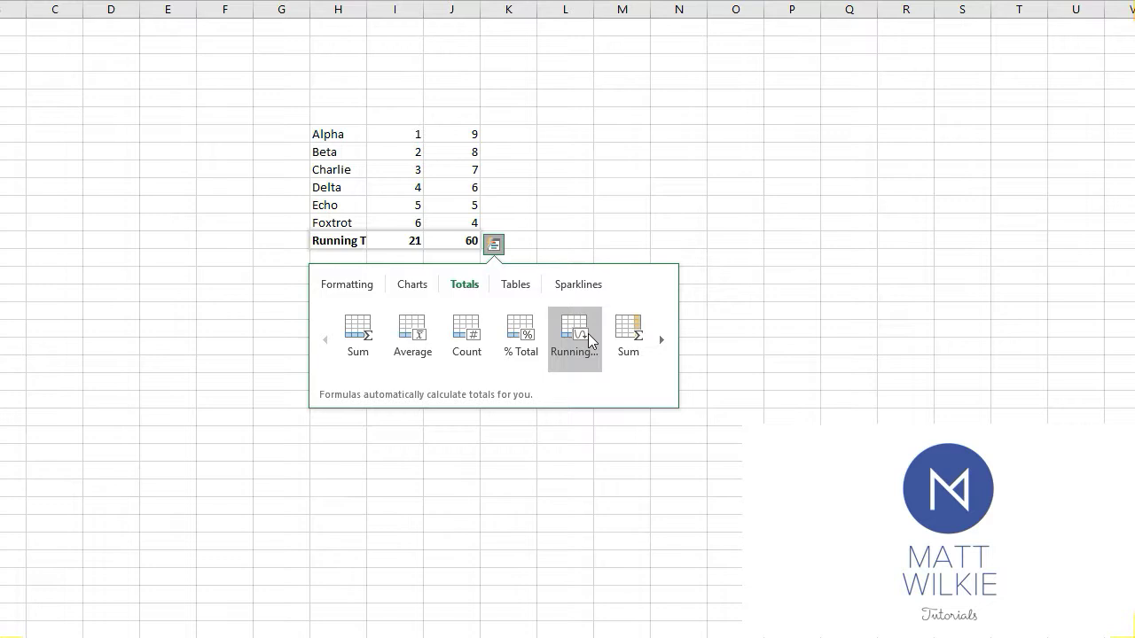
click(662, 340)
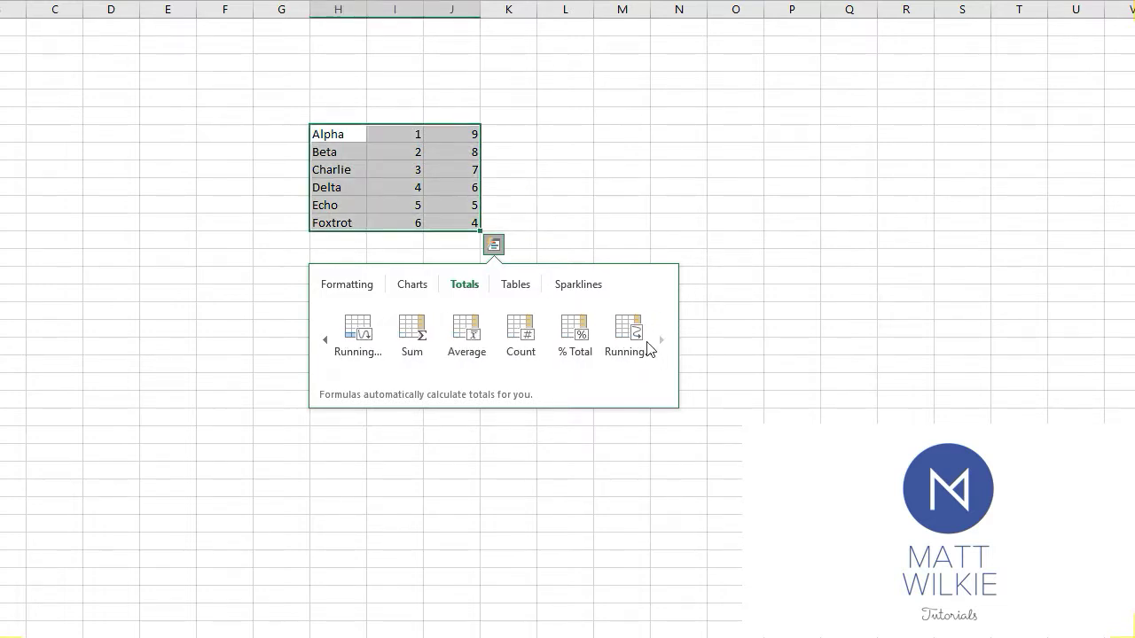
click(523, 286)
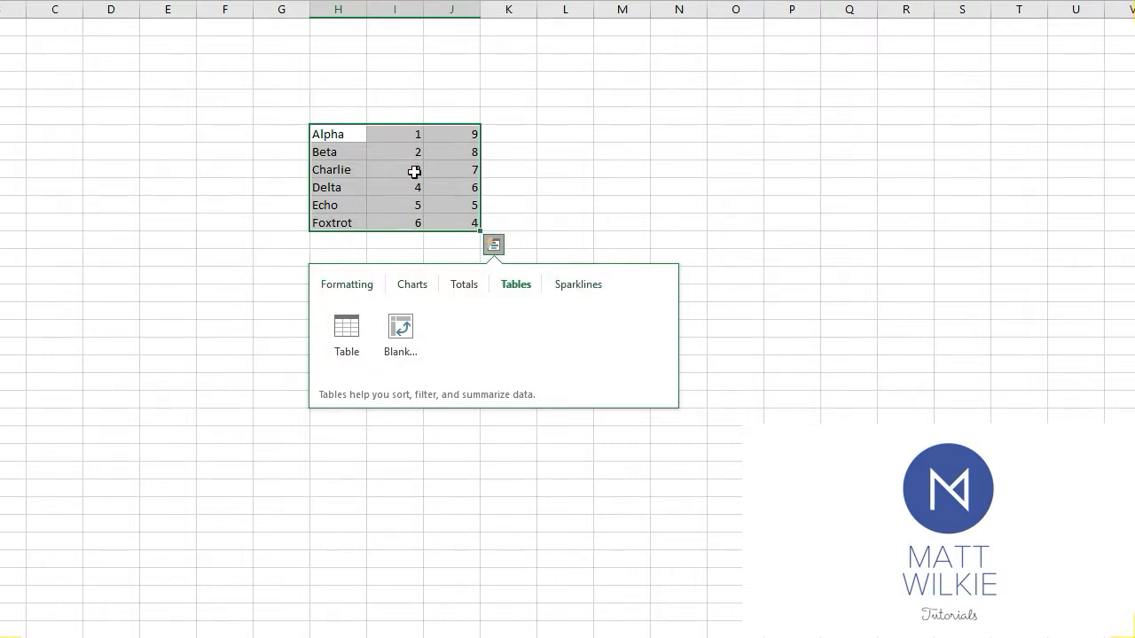
click(358, 294)
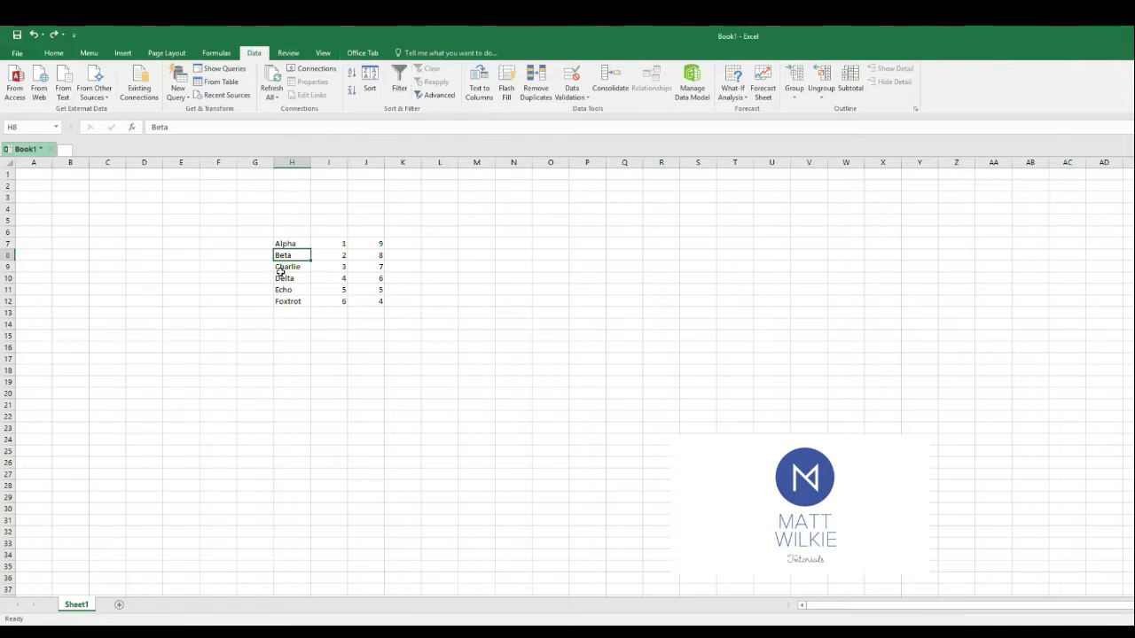
click(299, 242)
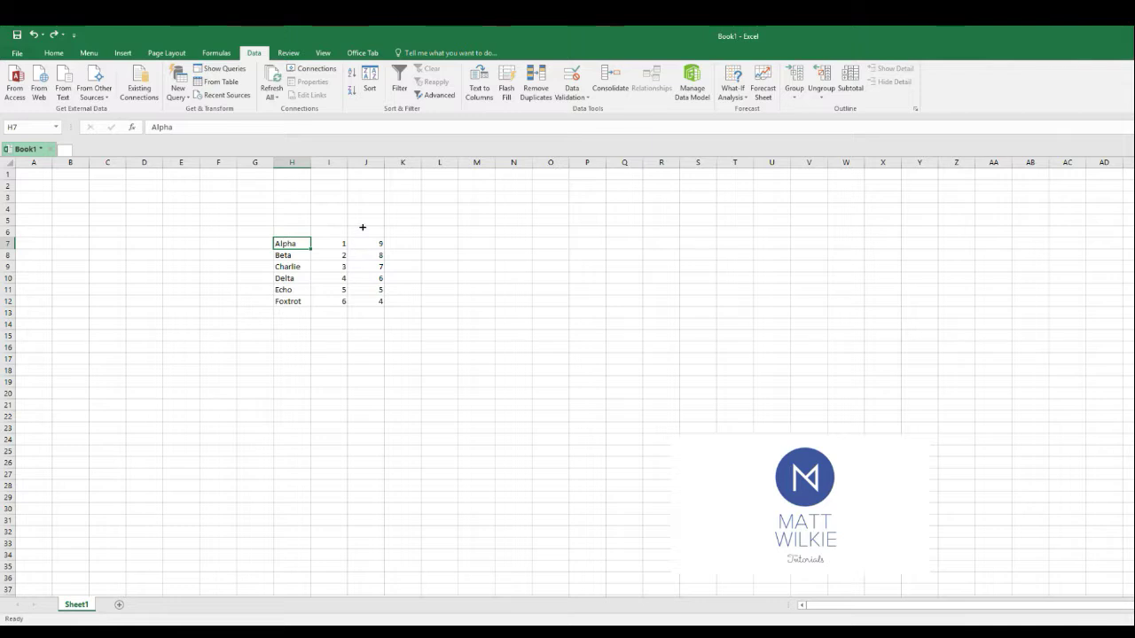
click(396, 89)
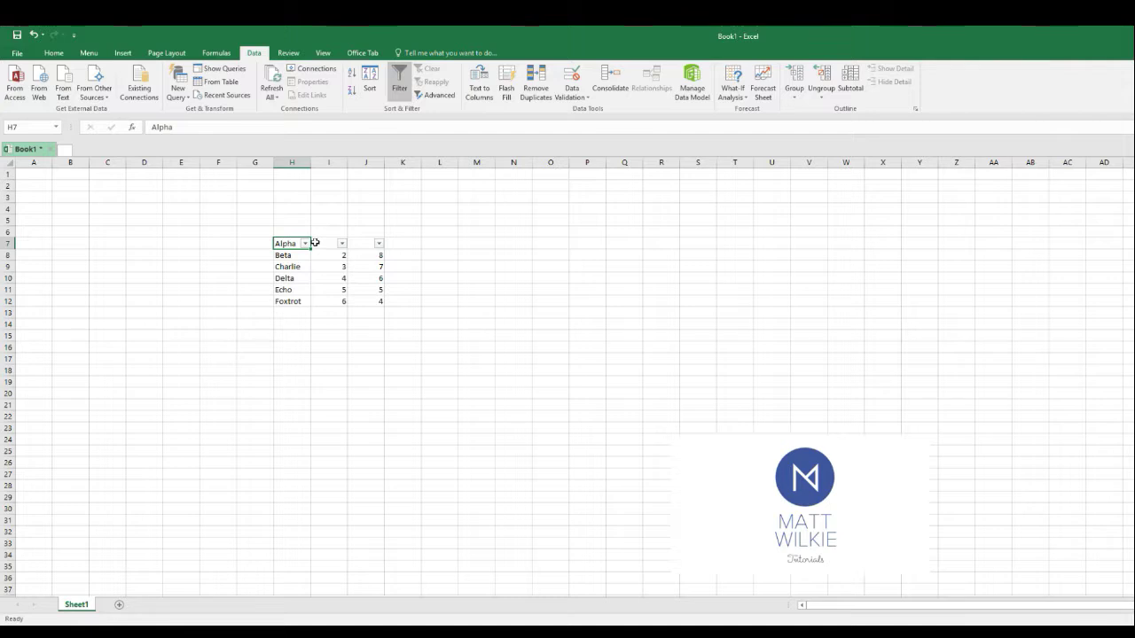
click(400, 94)
Enter the column headers Description in H6 and Price in I6 above the data
click(306, 232)
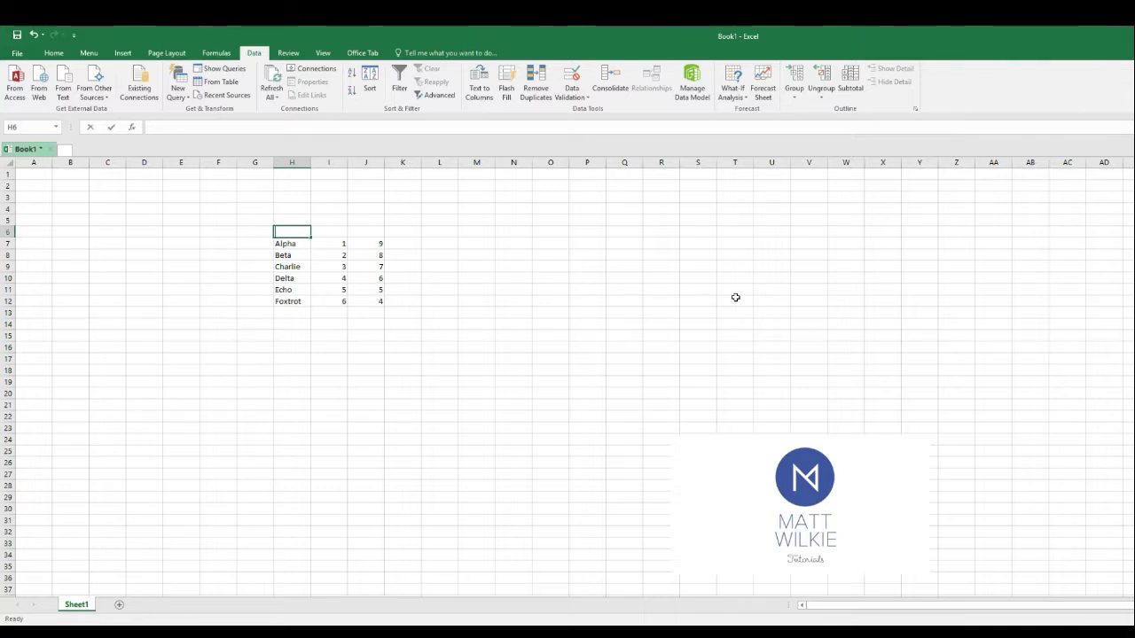
text(Deltacription)
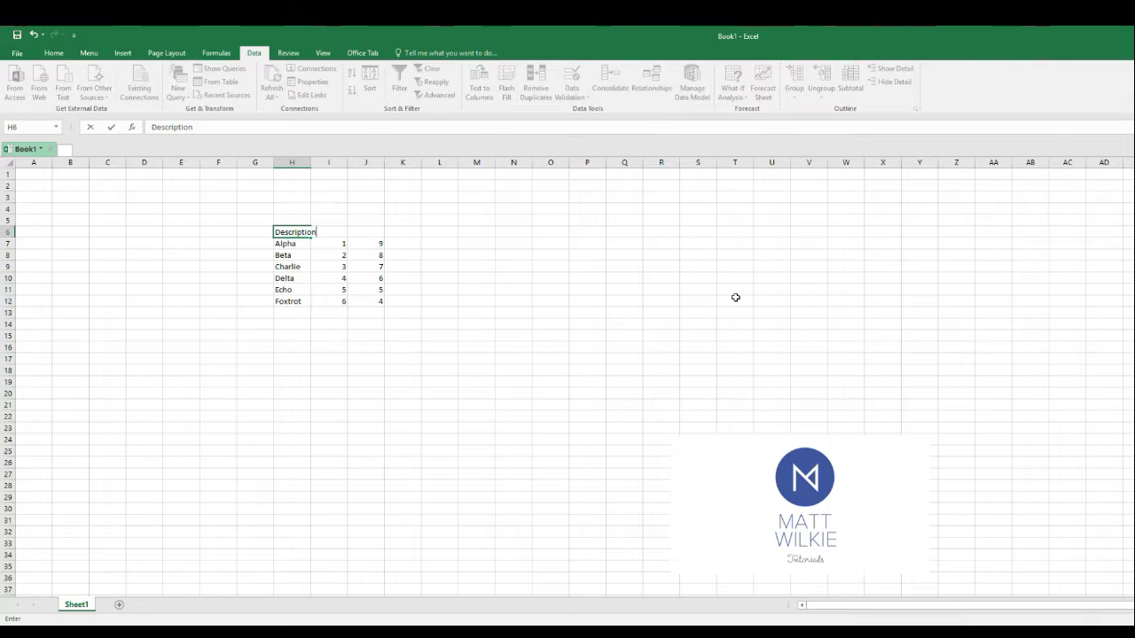
key(Tab)
text(Price)
key(Tab)
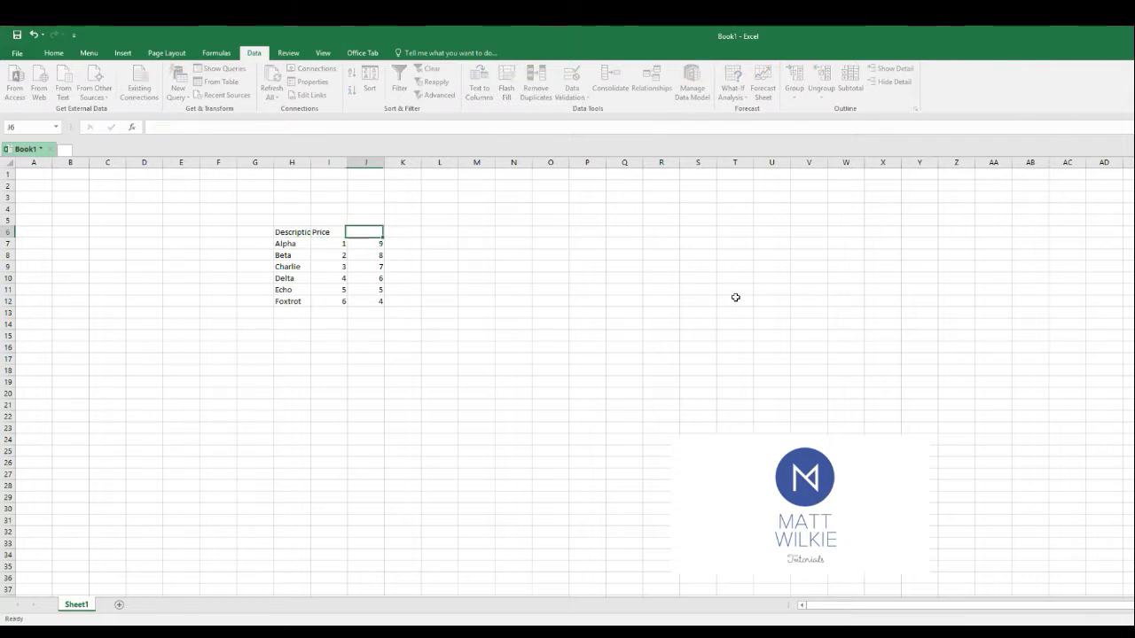
Enter the column header Quantity in J6
key(Left)
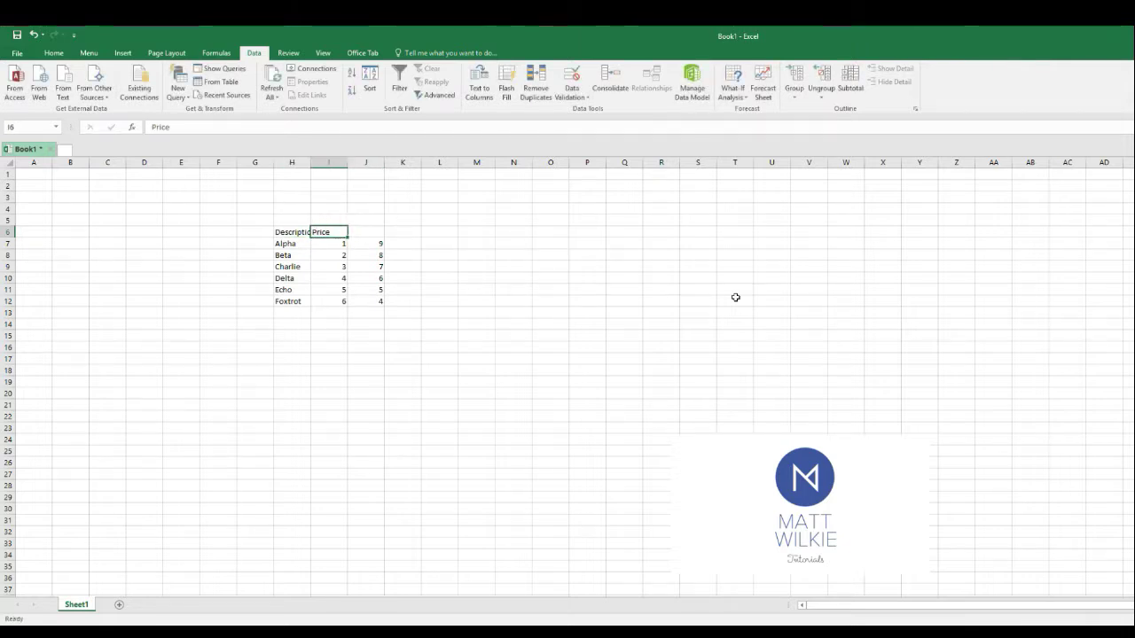
key(Down)
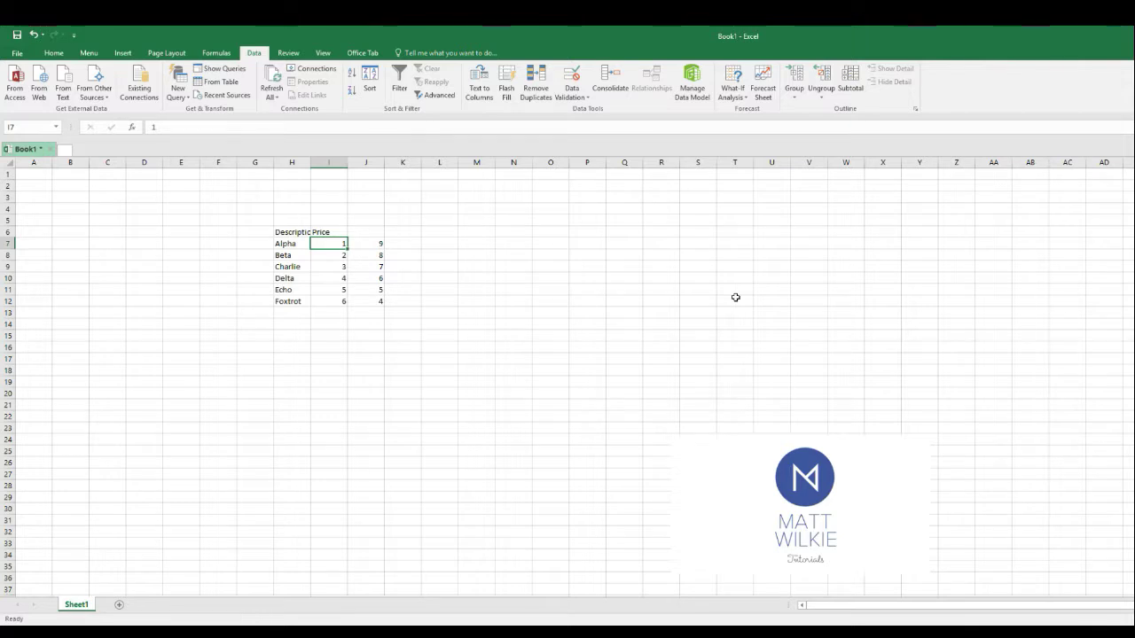
key(Right)
key(Up)
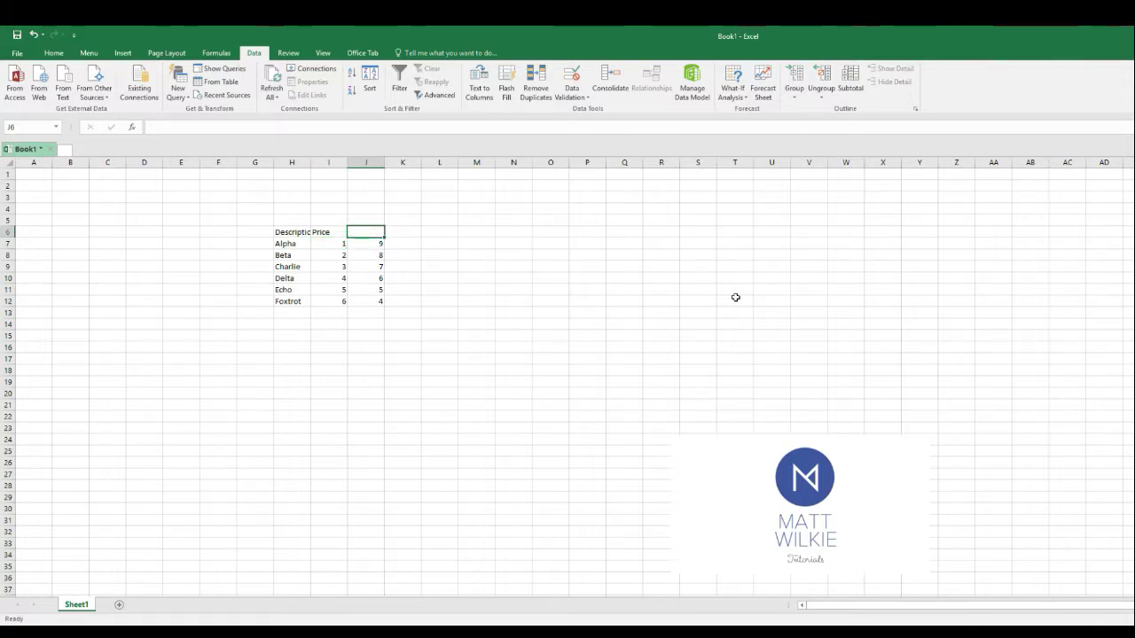
text(Quantity)
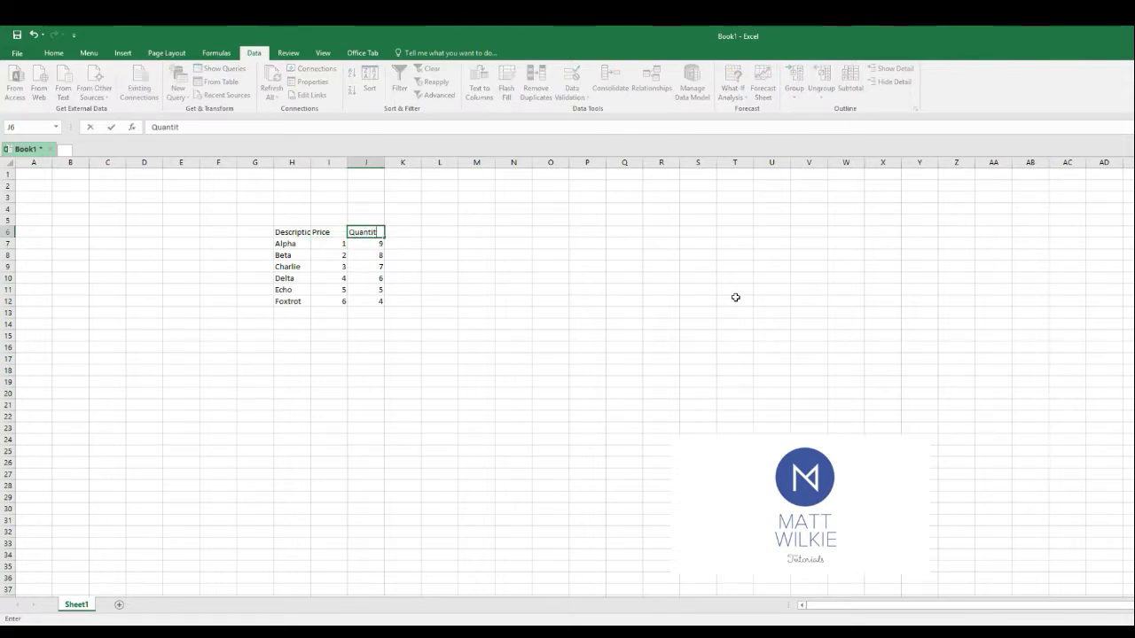
key(Return)
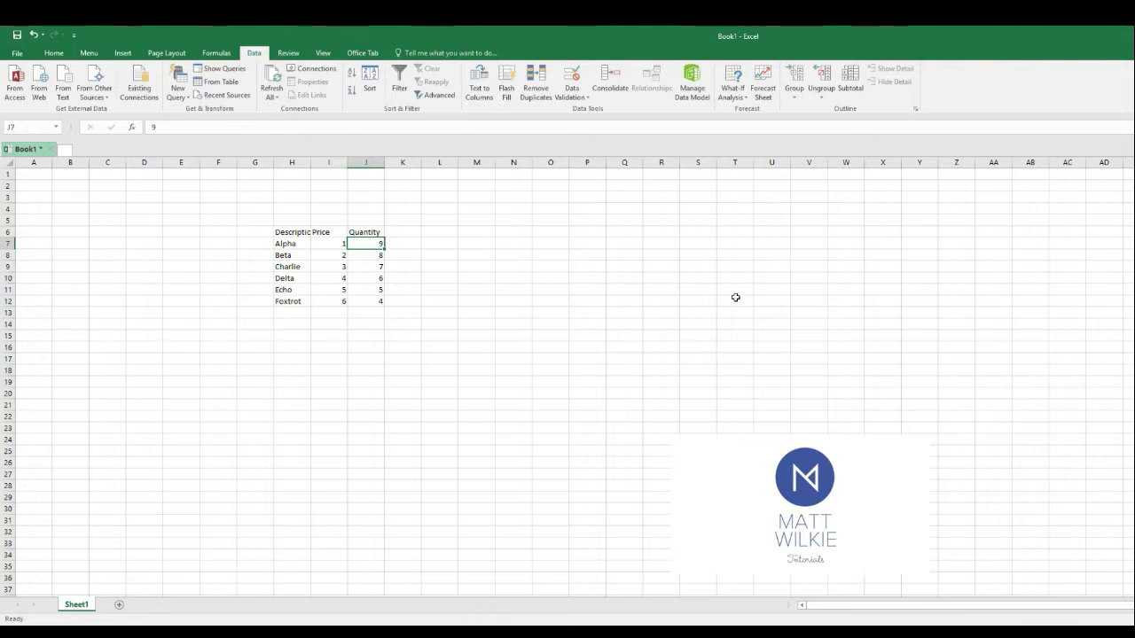
Add filters to the Description, Price and Quantity header row of the data range
click(306, 244)
click(399, 85)
click(291, 230)
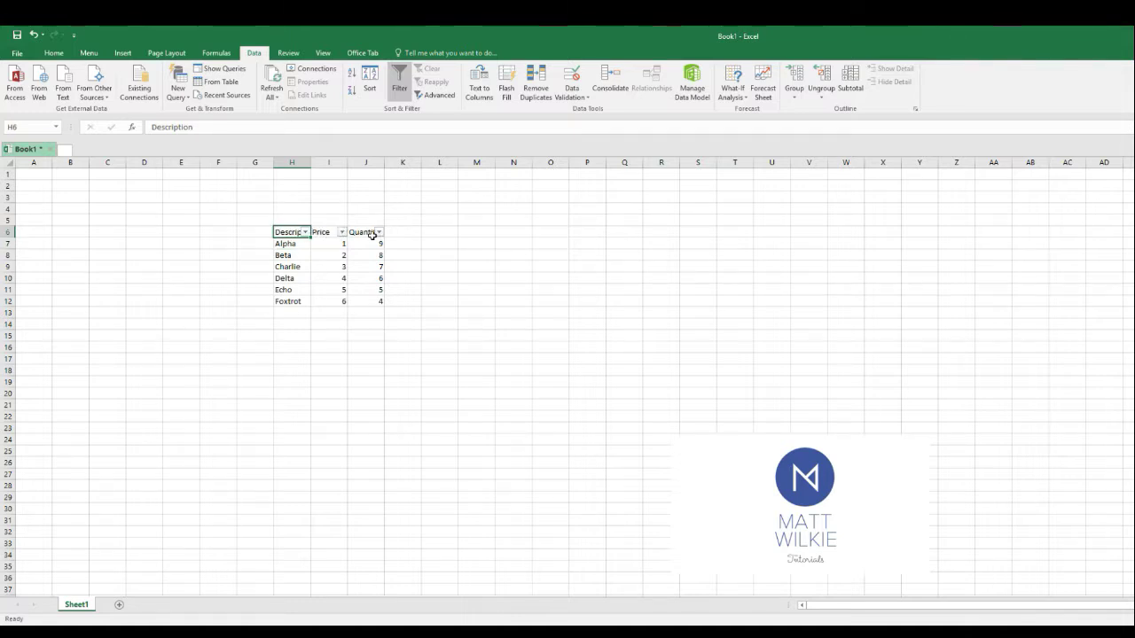
Filter the Description column to show only Alpha
click(306, 232)
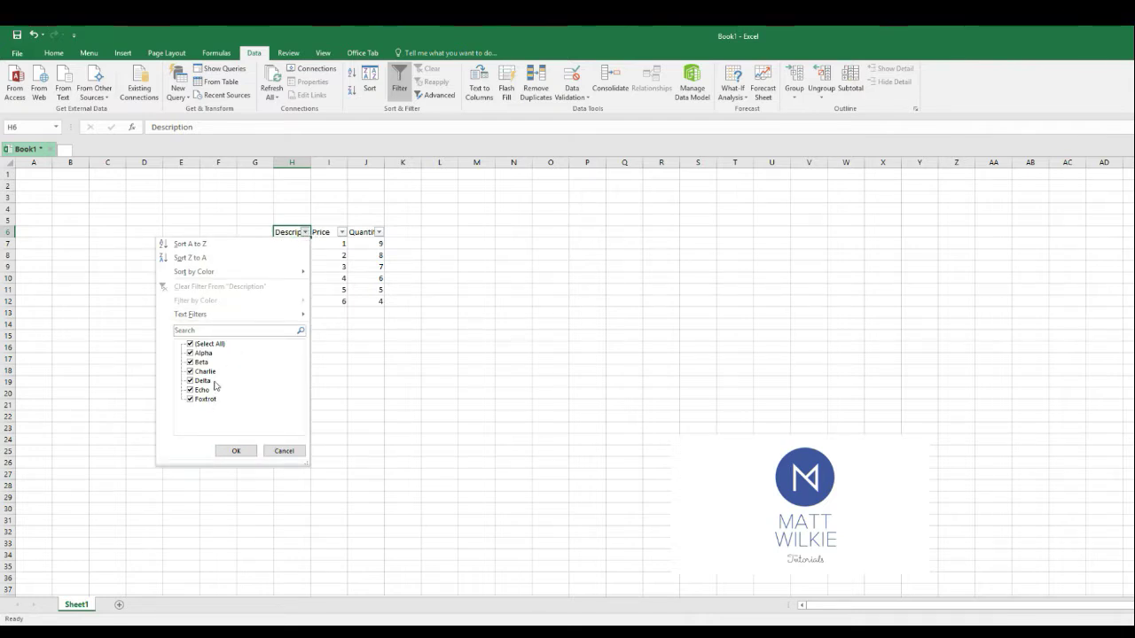
click(190, 343)
click(190, 353)
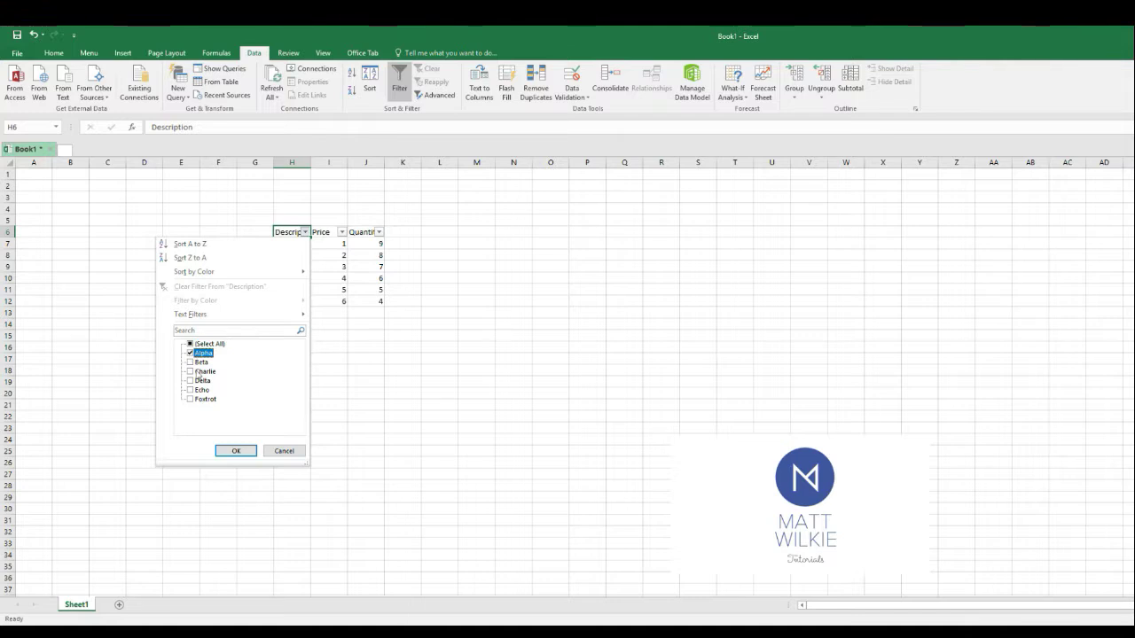
click(236, 450)
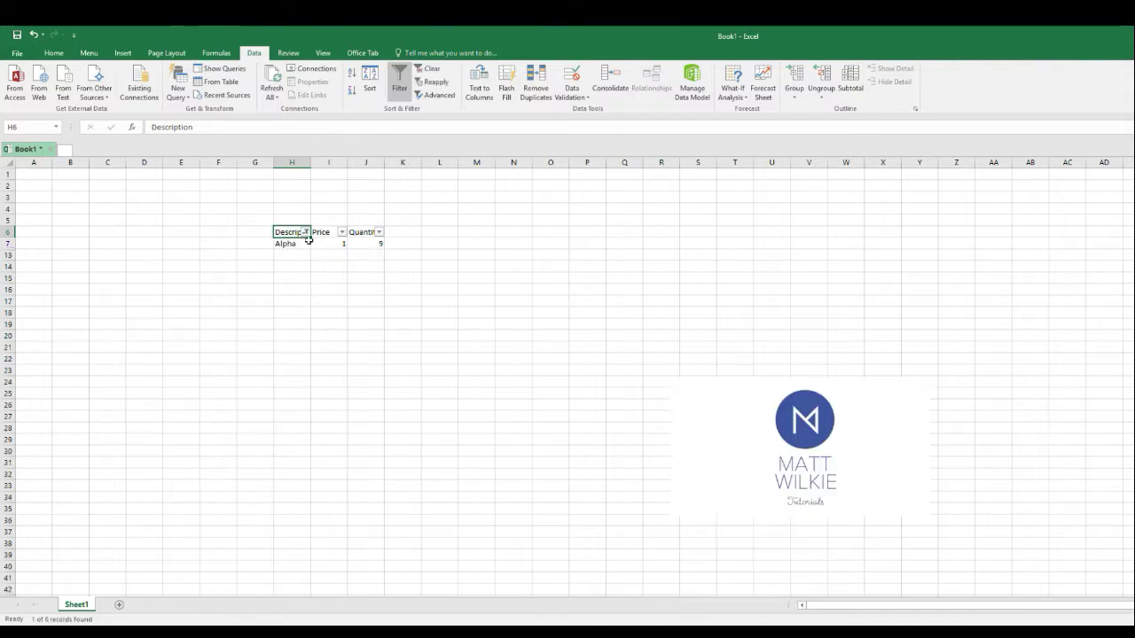
Reset the Description filter so that all items are selected
click(306, 232)
click(209, 343)
click(236, 450)
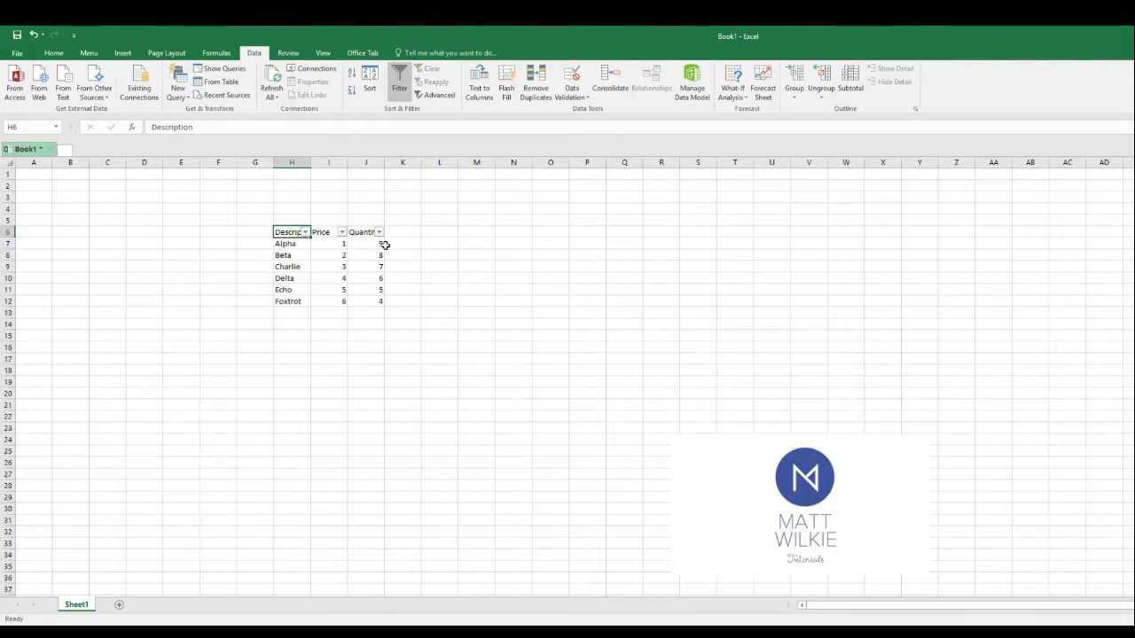
Set Delta's quantity in J10 to 5
click(372, 279)
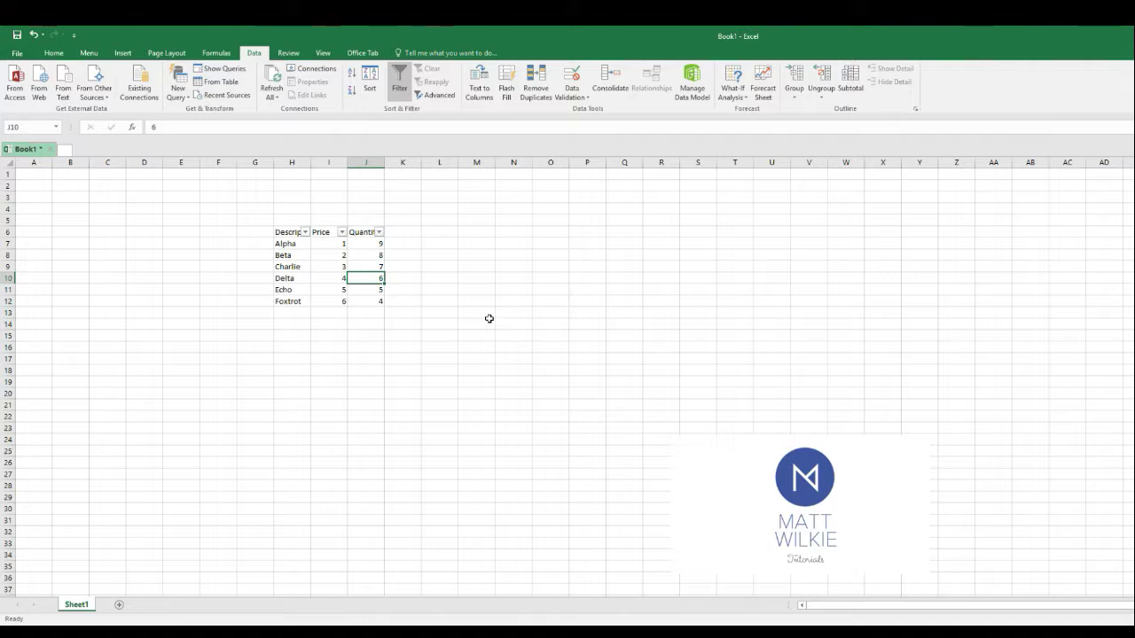
text(5)
click(358, 368)
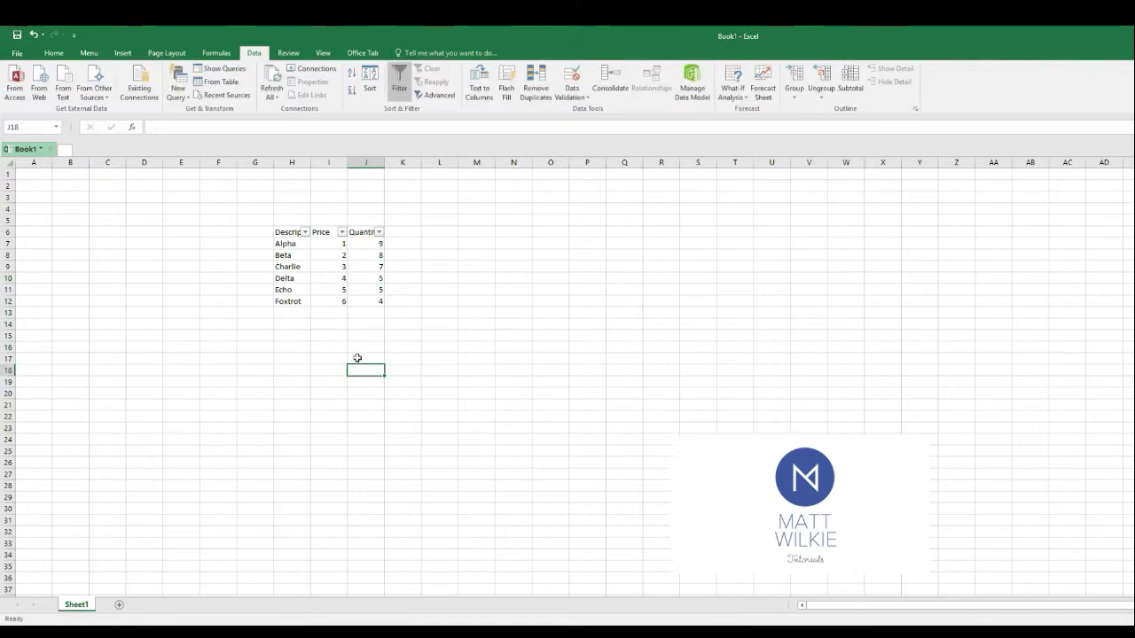
click(378, 278)
click(376, 292)
click(378, 279)
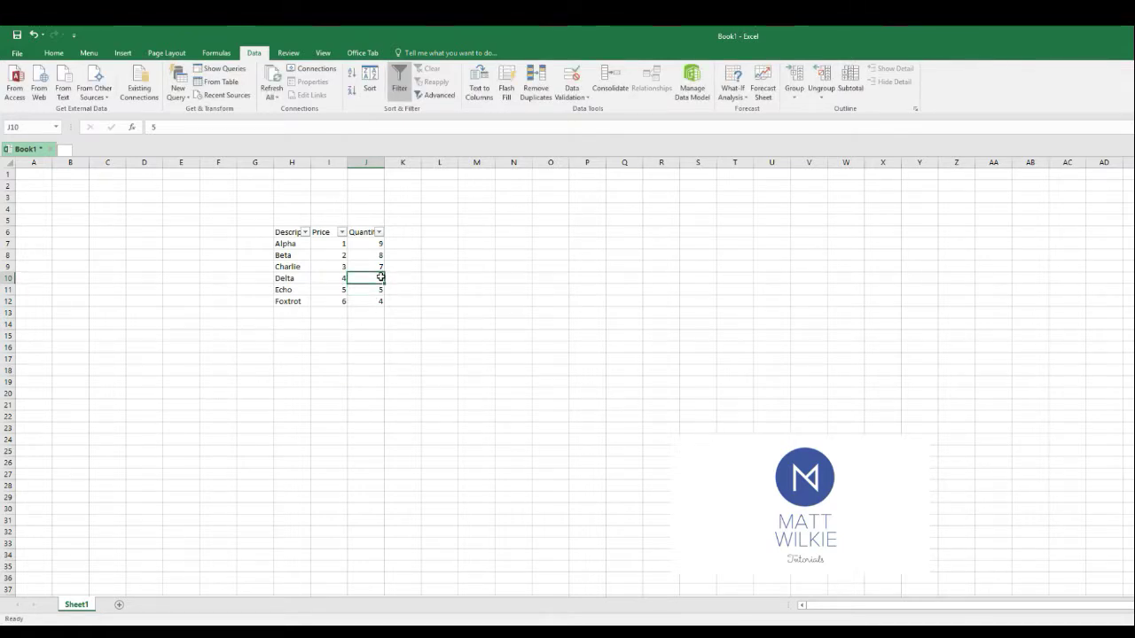
Filter the Quantity column to show only the value 5
click(379, 231)
click(279, 344)
click(265, 361)
click(307, 450)
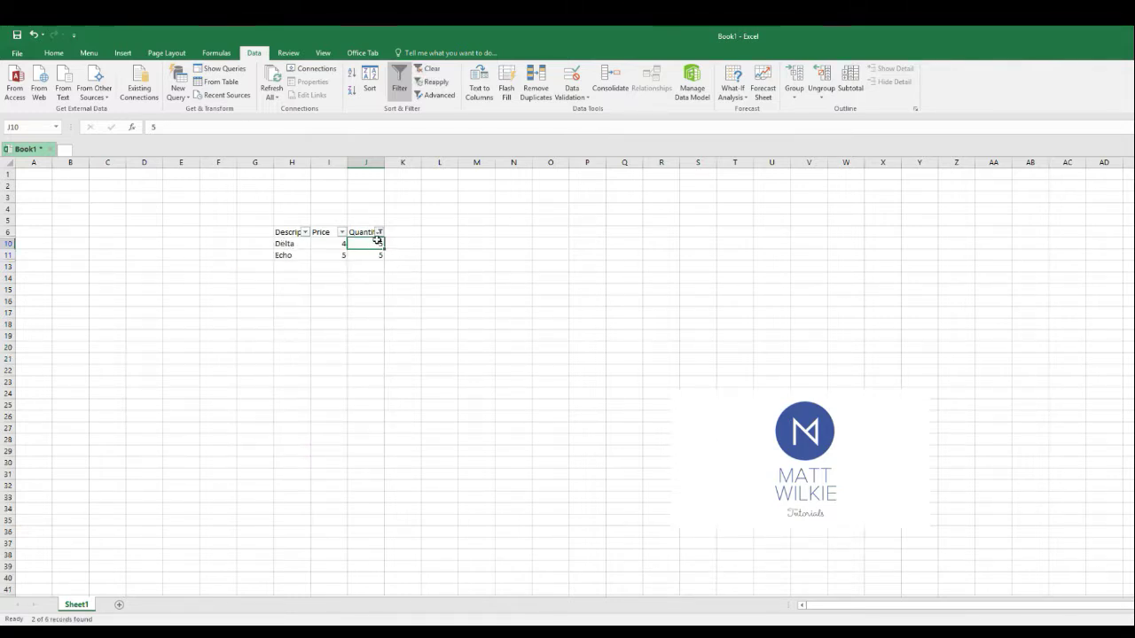
Reset the Quantity filter so that all values are selected
click(369, 290)
click(378, 231)
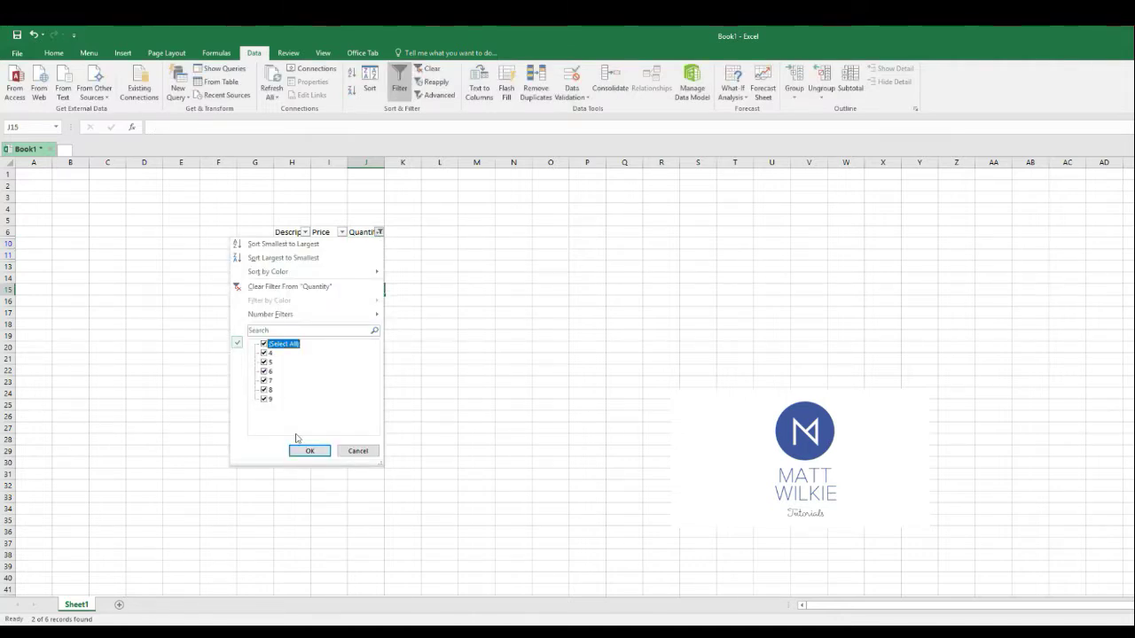
click(309, 451)
Reapply the Quantity filter with only the value 5 selected
click(379, 232)
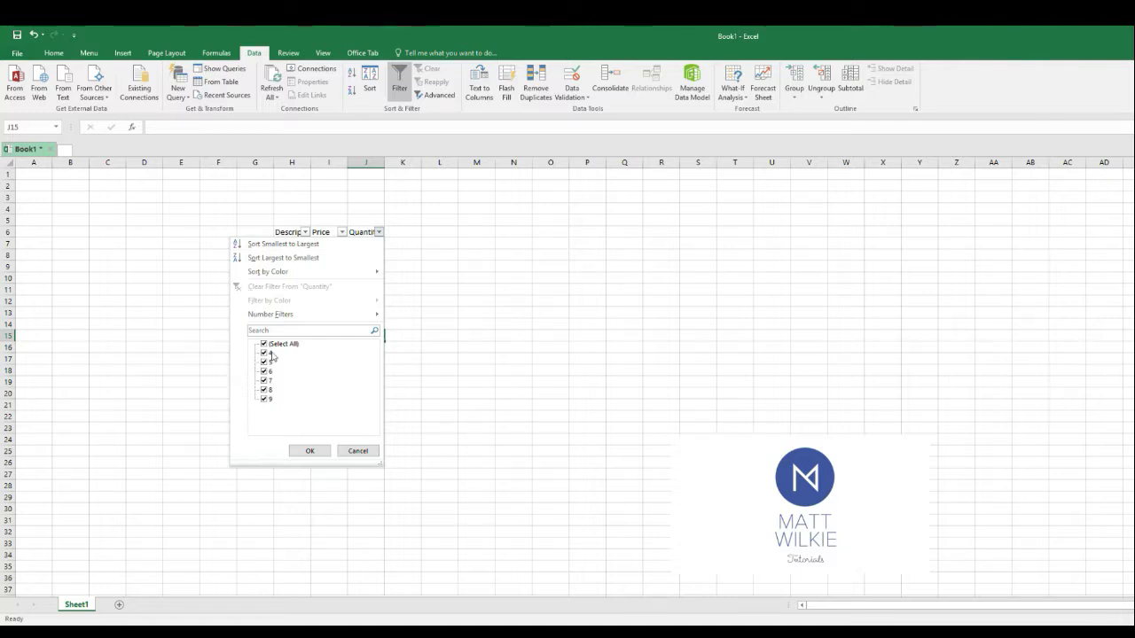
click(263, 344)
click(264, 361)
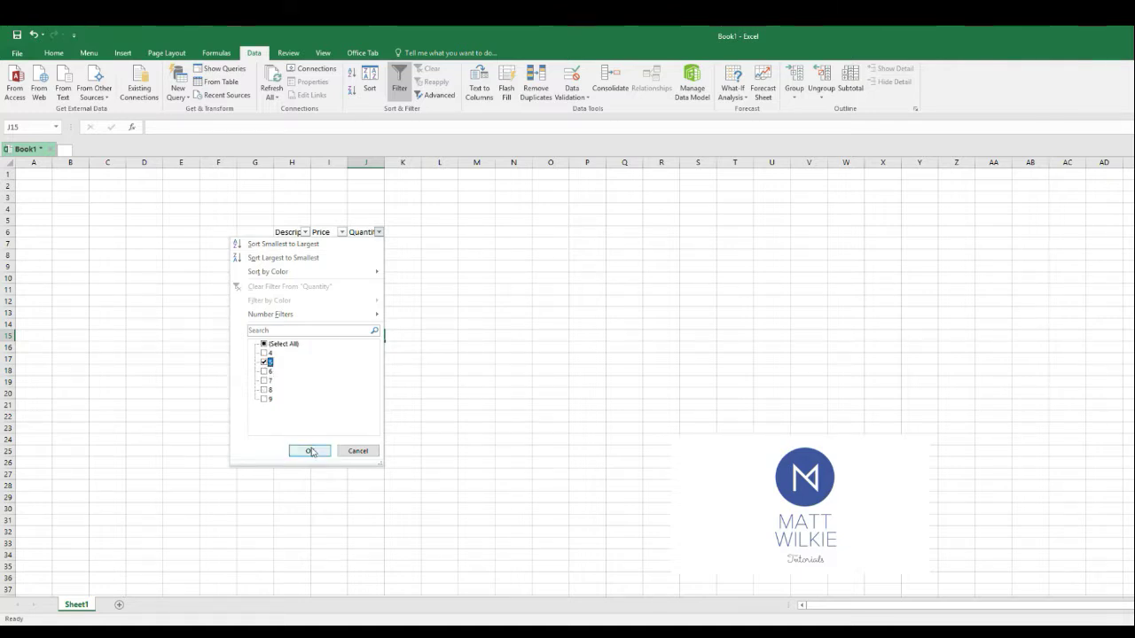
click(309, 450)
Restore all rows by selecting every value in the Quantity filter again
click(401, 289)
click(379, 231)
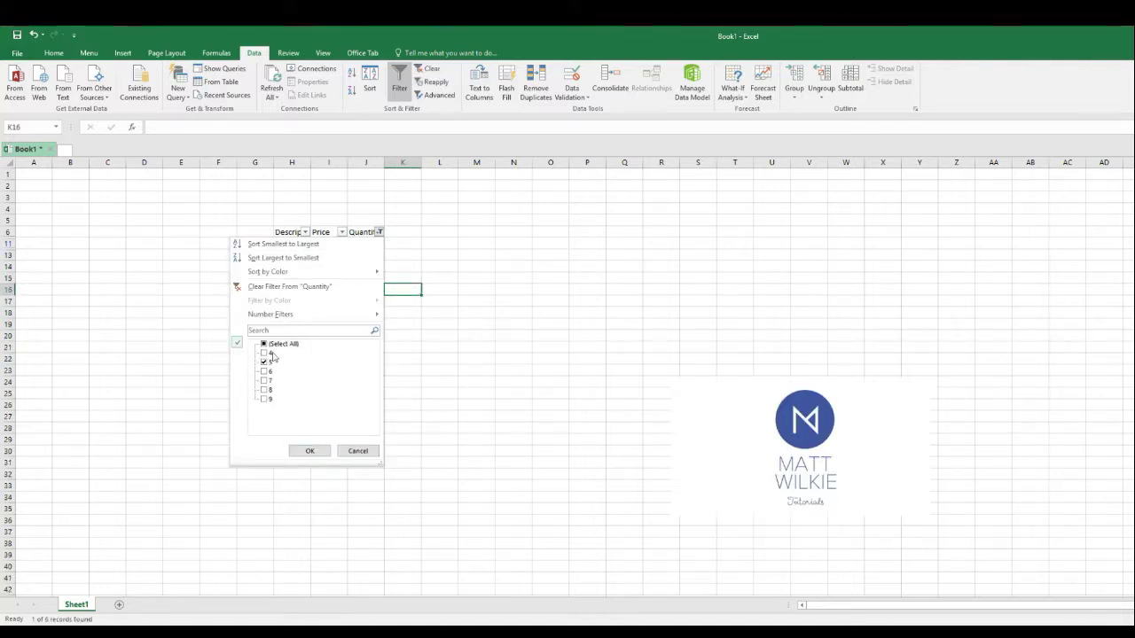
click(310, 450)
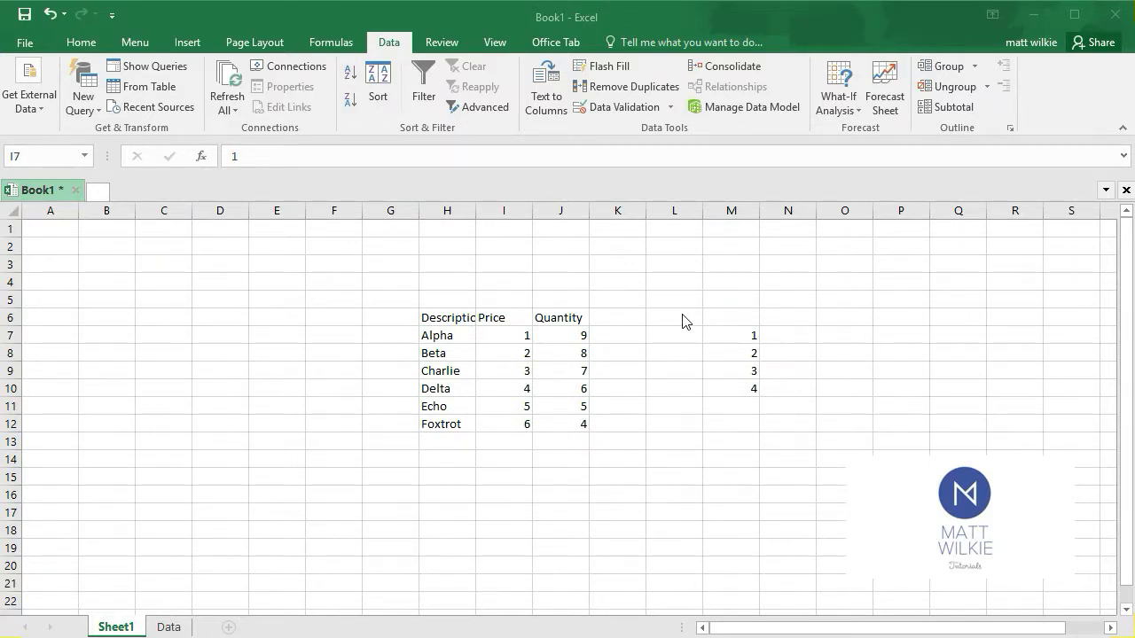
click(503, 335)
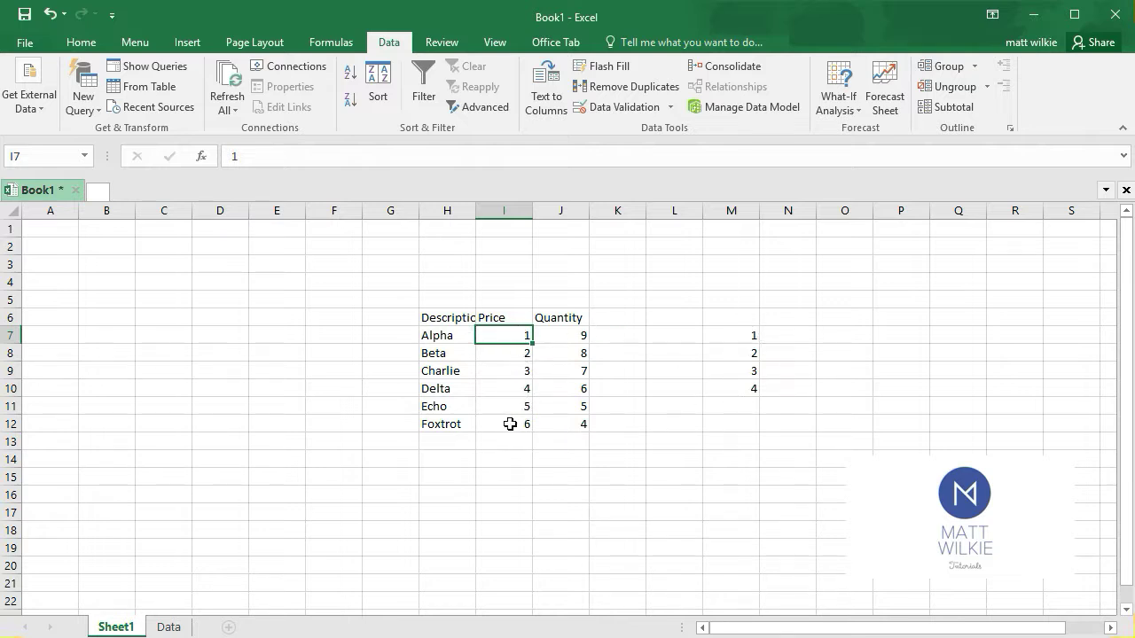
click(728, 334)
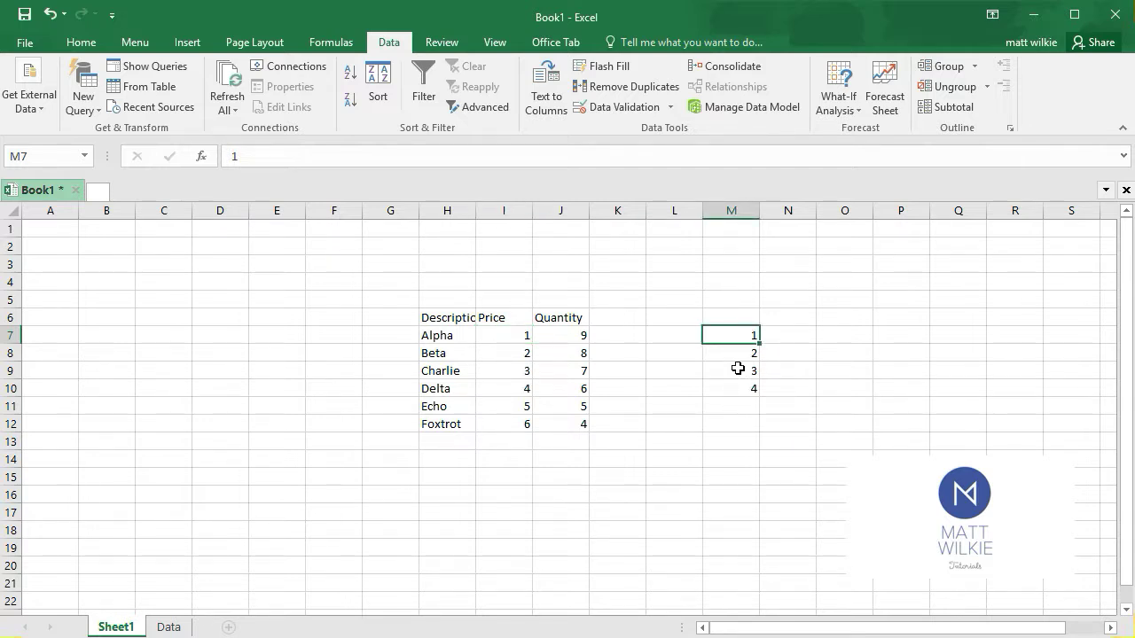
click(773, 333)
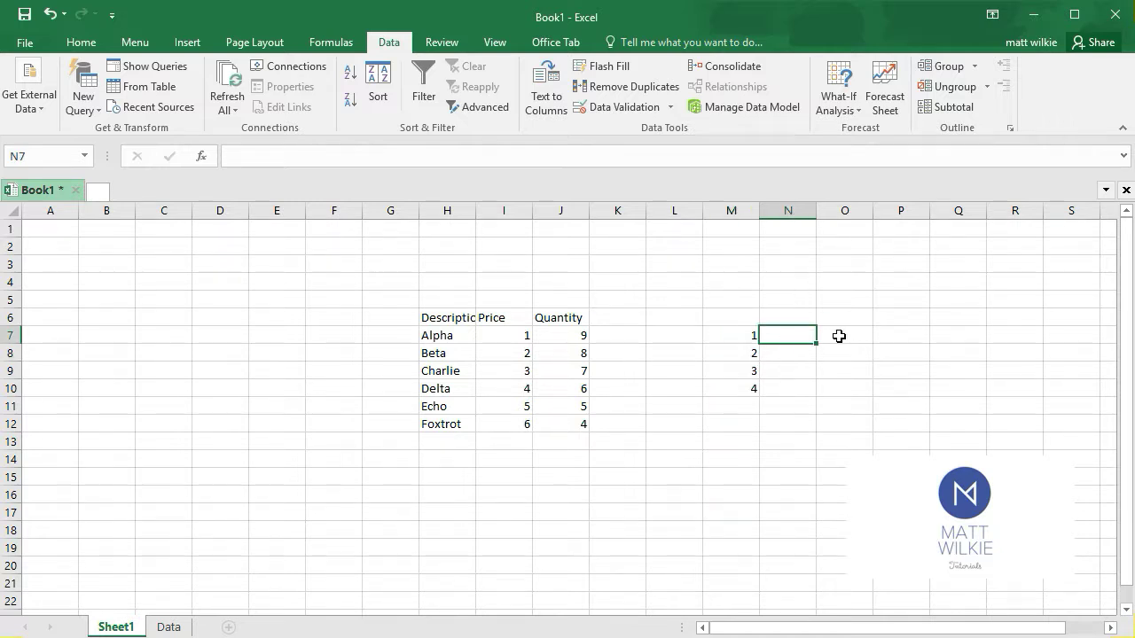
click(839, 336)
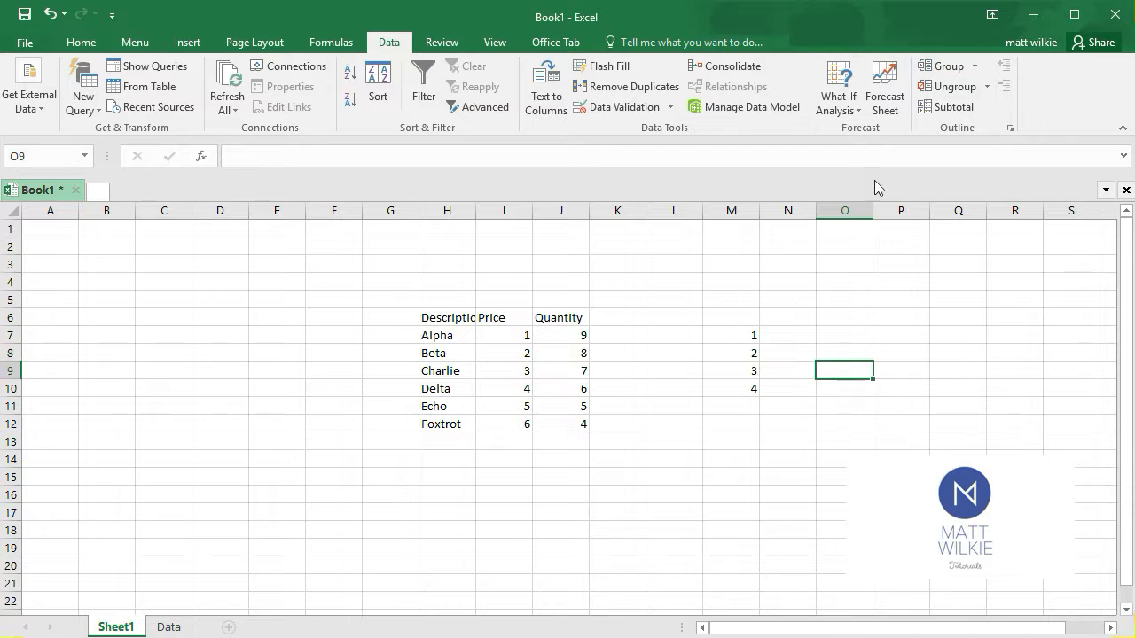
click(509, 351)
click(517, 334)
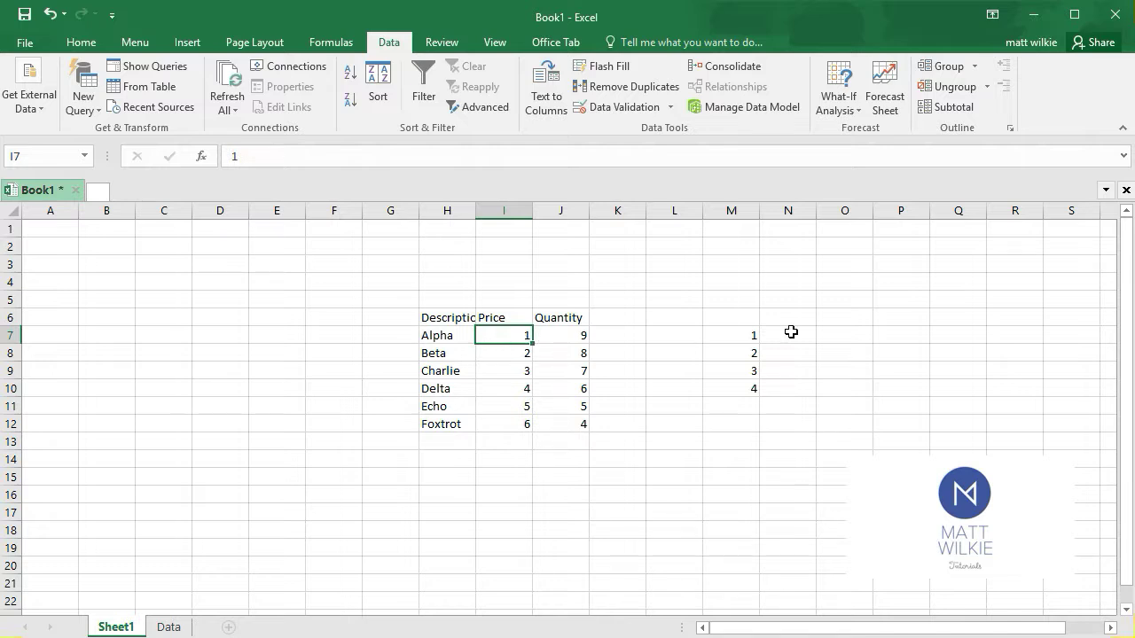
click(727, 330)
click(516, 335)
drag(511, 335, 521, 423)
click(521, 372)
click(506, 333)
drag(506, 333, 580, 327)
click(497, 332)
drag(507, 336, 508, 443)
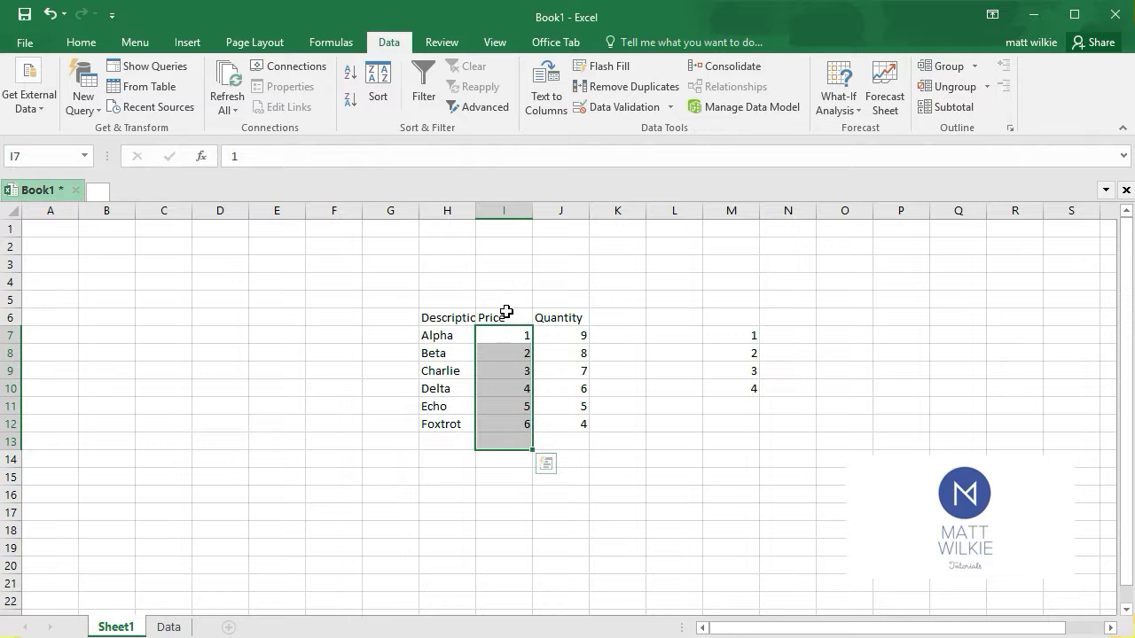
click(507, 298)
Restrict the Price cells I7:I12 with a List data validation that uses =$M$7:$M$10 as its source
drag(504, 341, 504, 424)
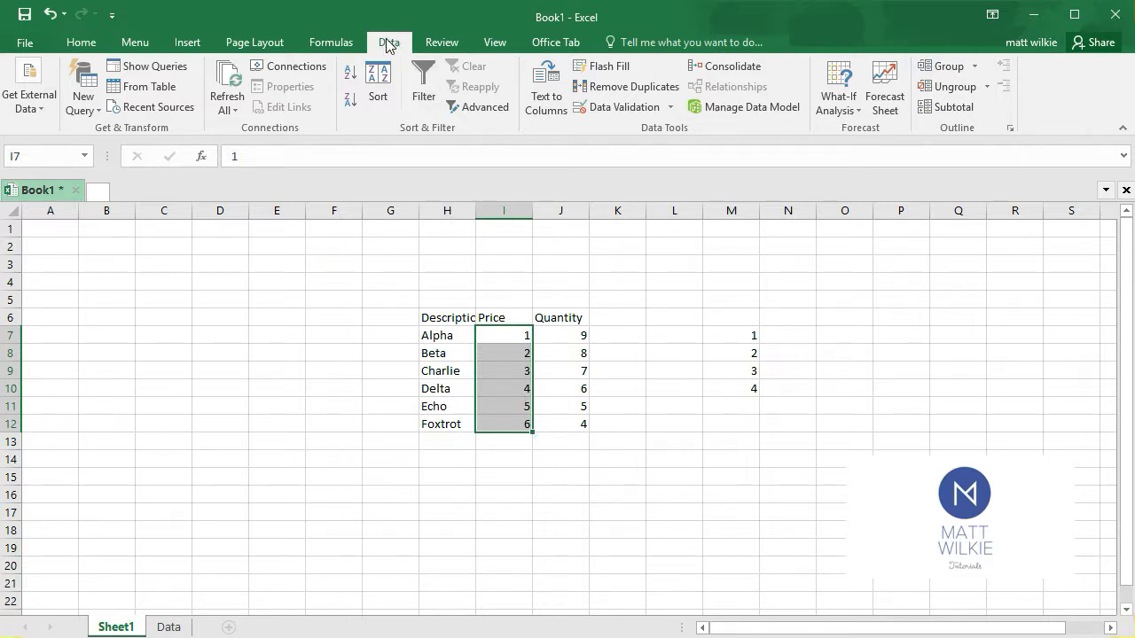
click(644, 106)
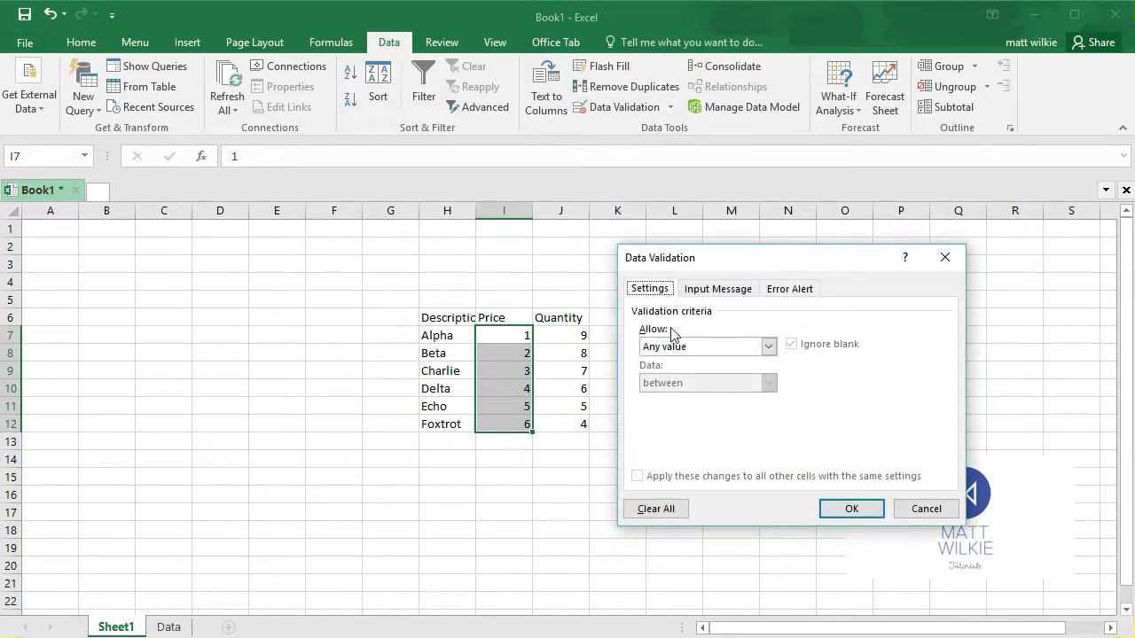
click(719, 348)
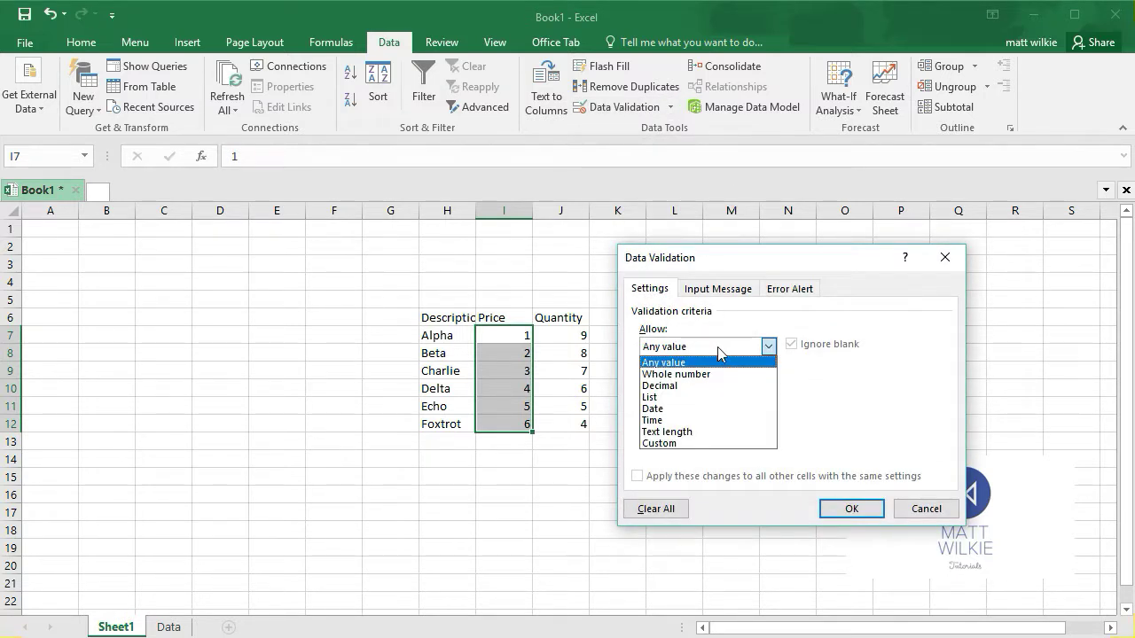
click(697, 397)
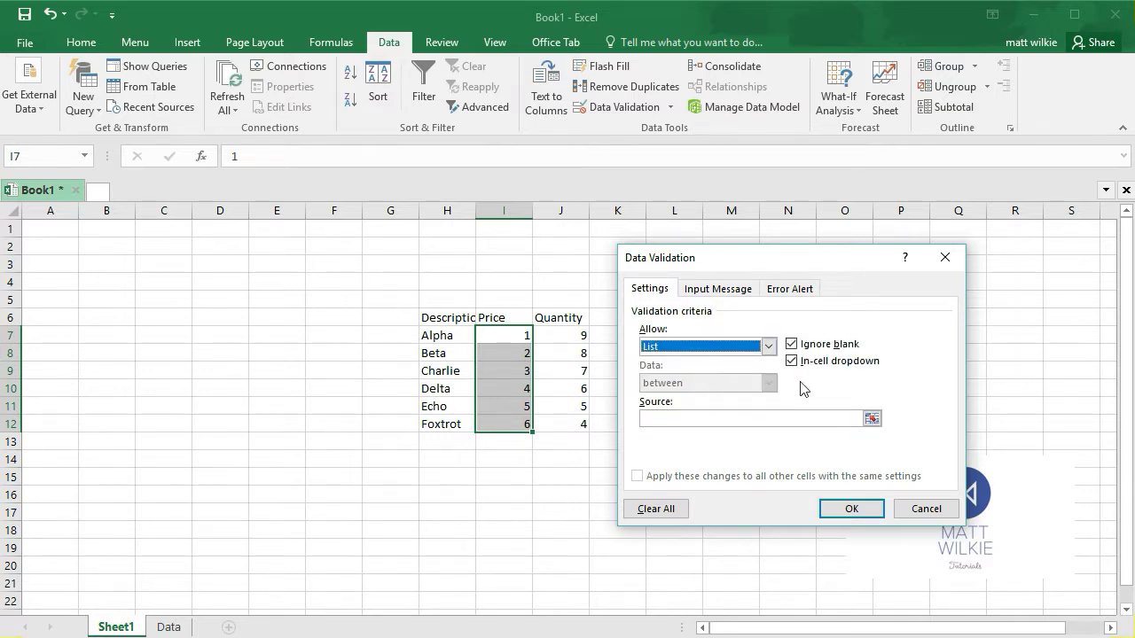
click(871, 419)
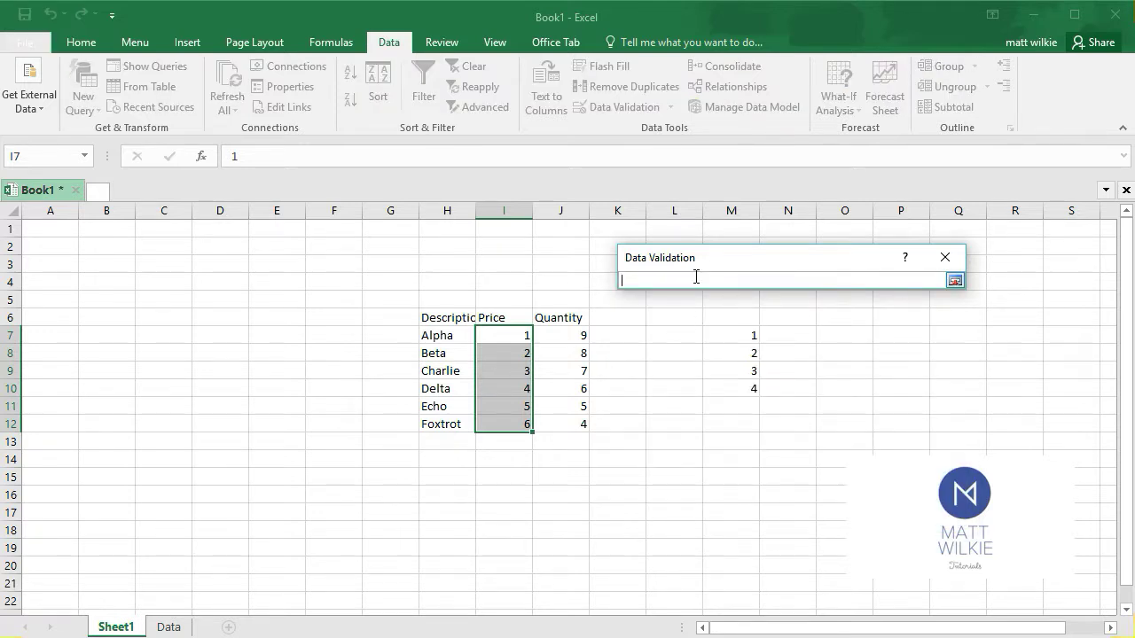
drag(745, 339, 748, 391)
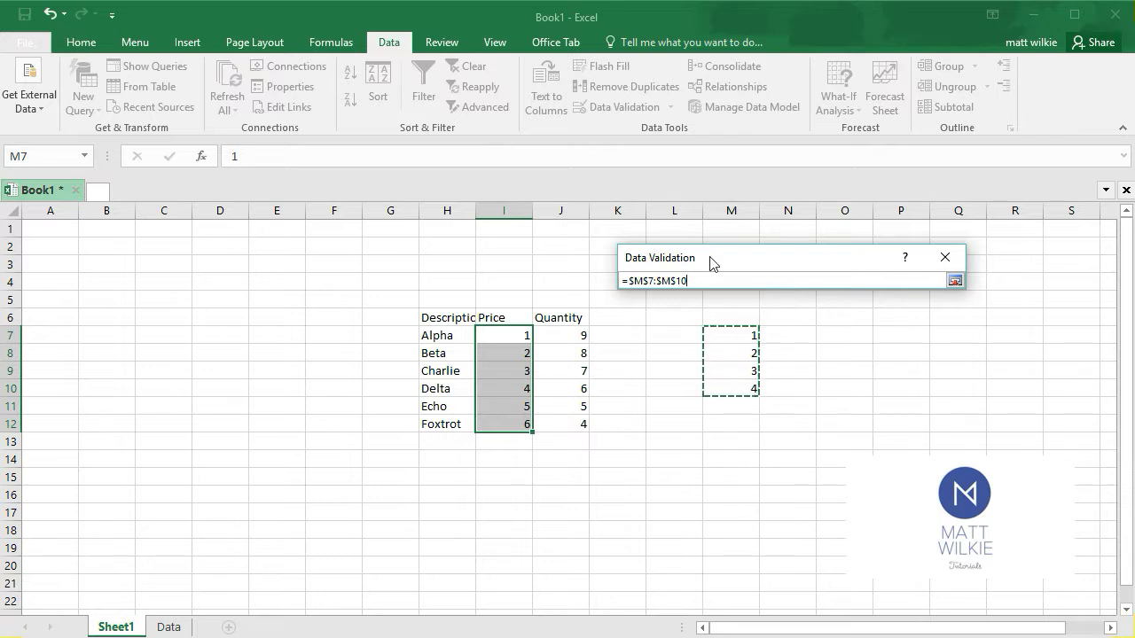
click(954, 280)
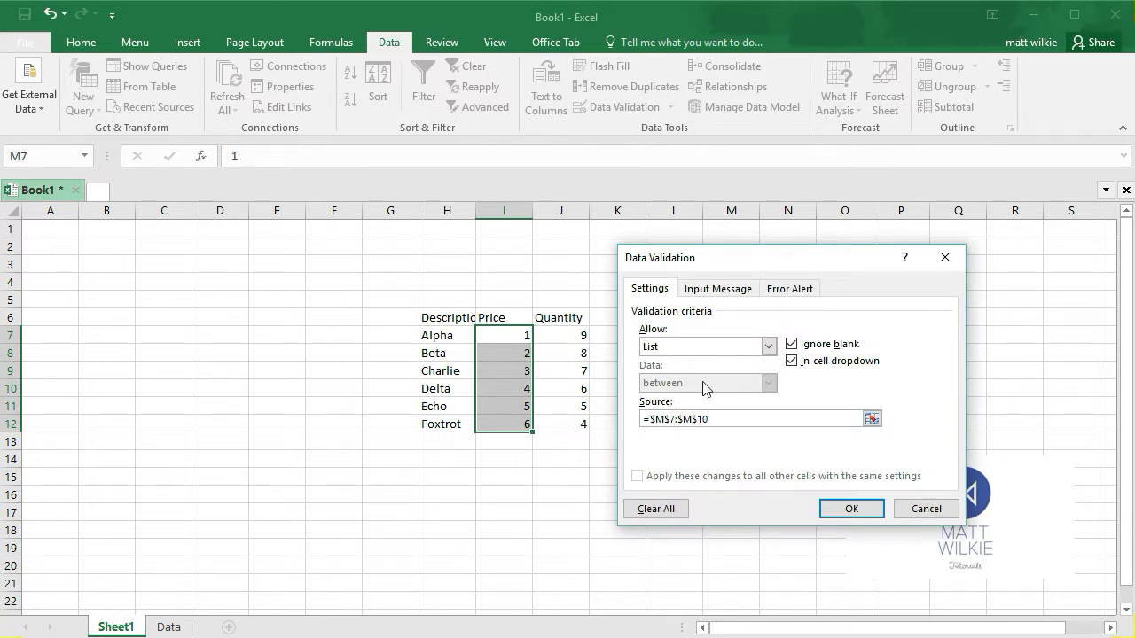
click(851, 513)
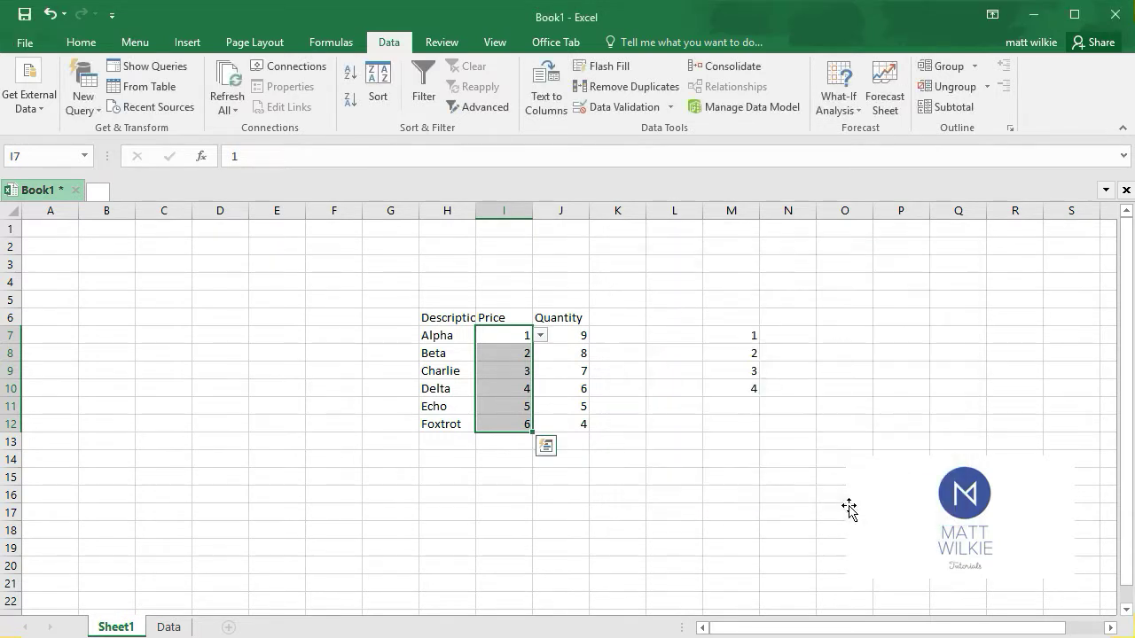
Open the in-cell list of allowed values for Alpha's Price in cell I7 and close it without changing the value
click(670, 392)
click(522, 338)
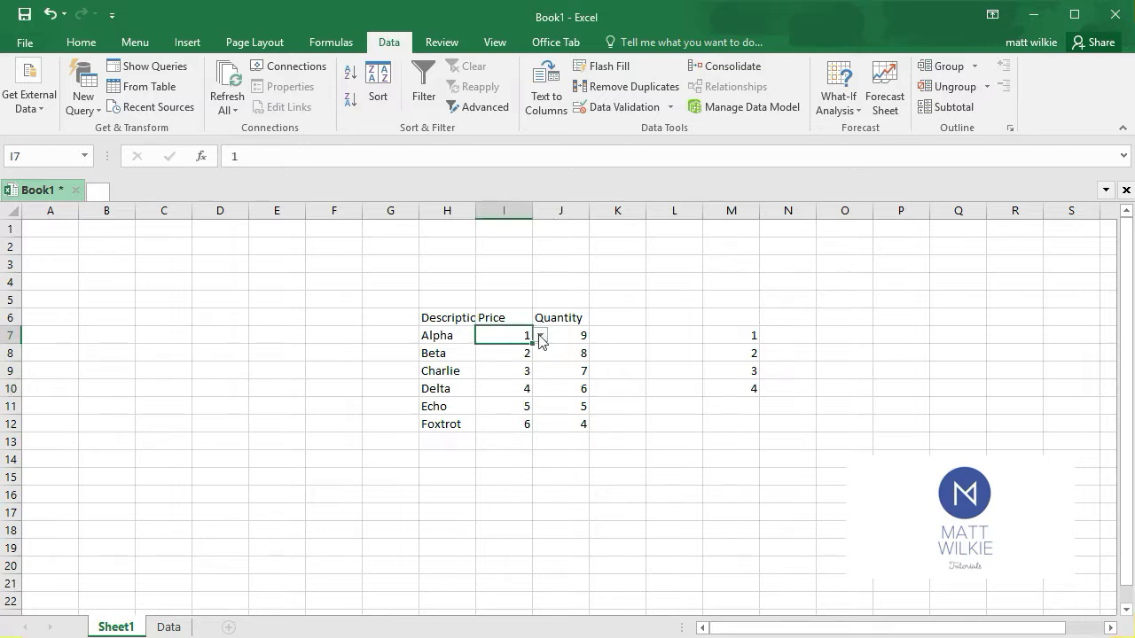
click(540, 335)
click(539, 336)
Enter 9 as Echo's Price in cell I11 to test the list validation
click(517, 406)
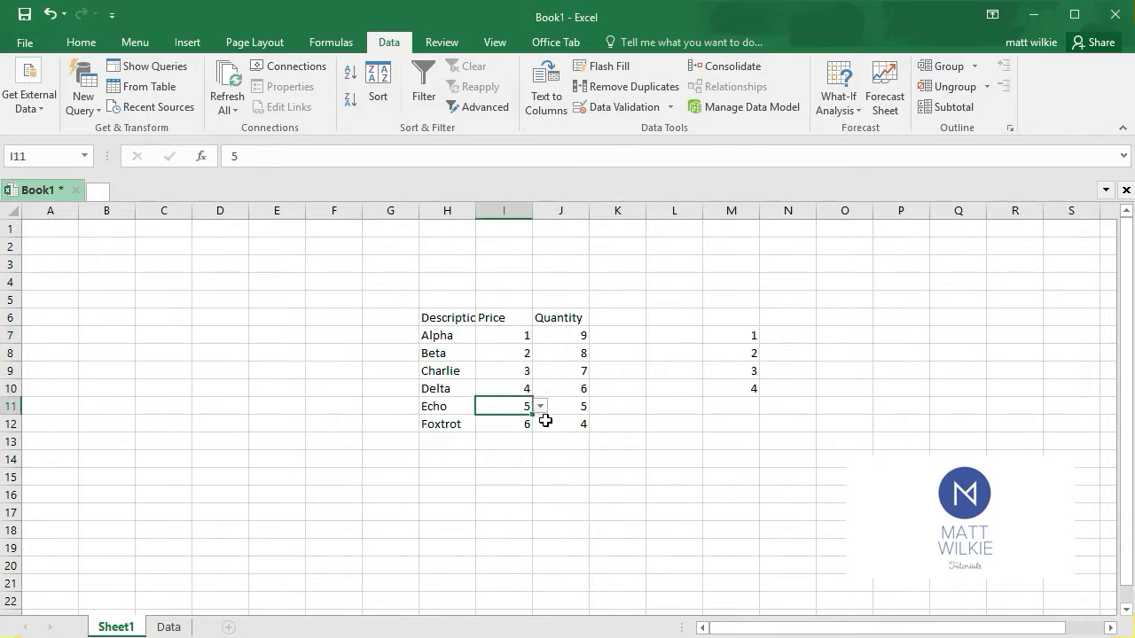
text(9)
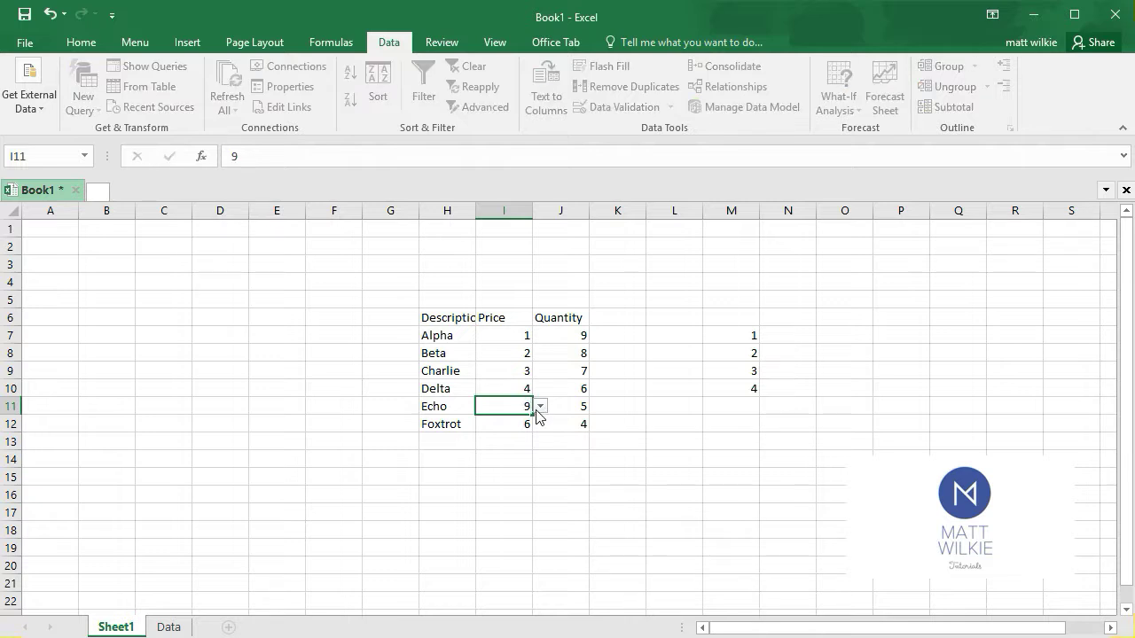
click(854, 296)
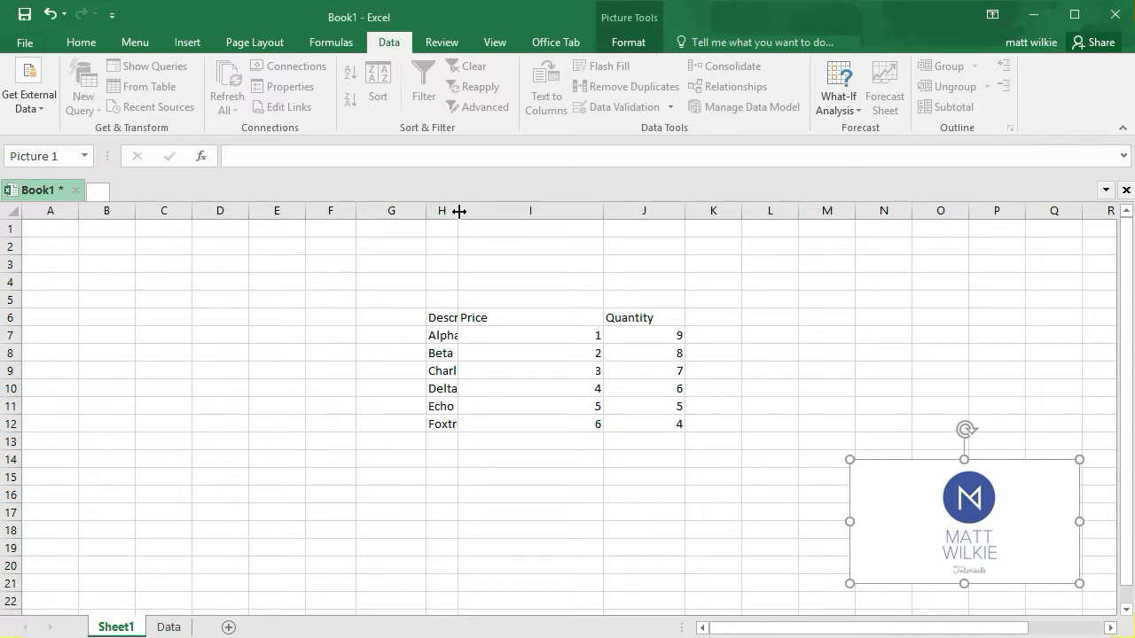
AutoFit the Description, Price and Quantity columns H, I and J one at a time to their contents
double_click(459, 211)
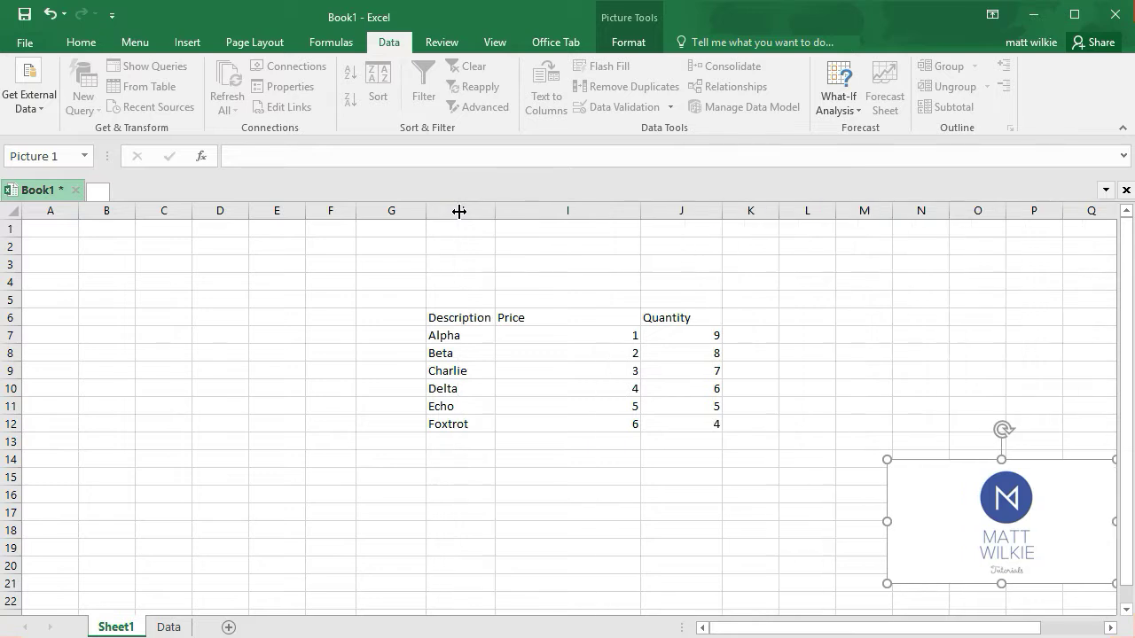
double_click(639, 212)
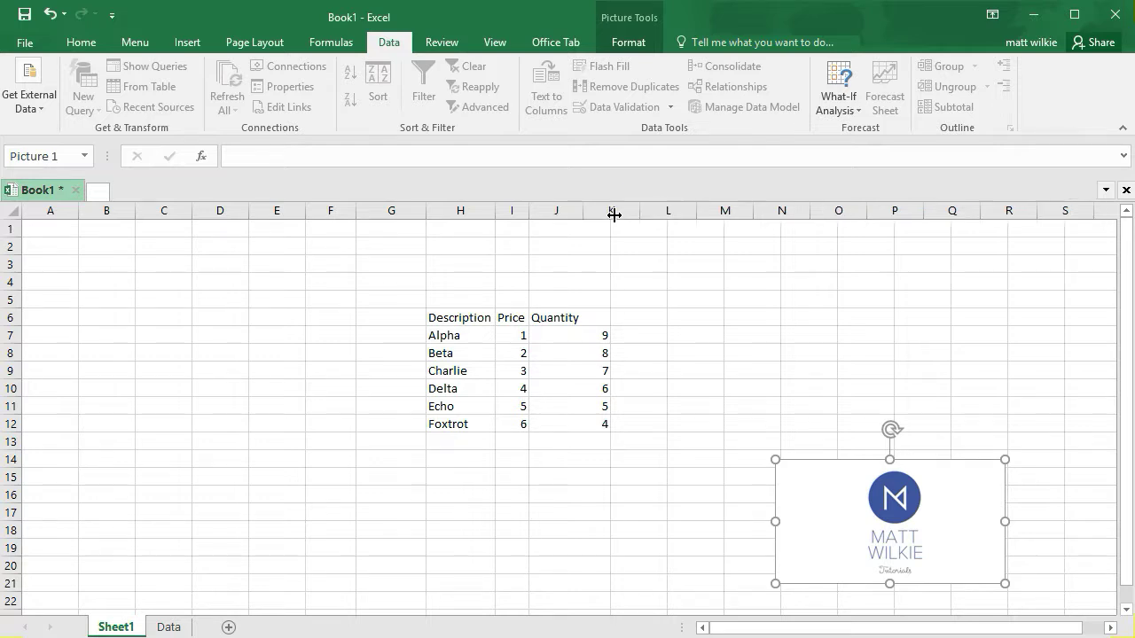
double_click(615, 213)
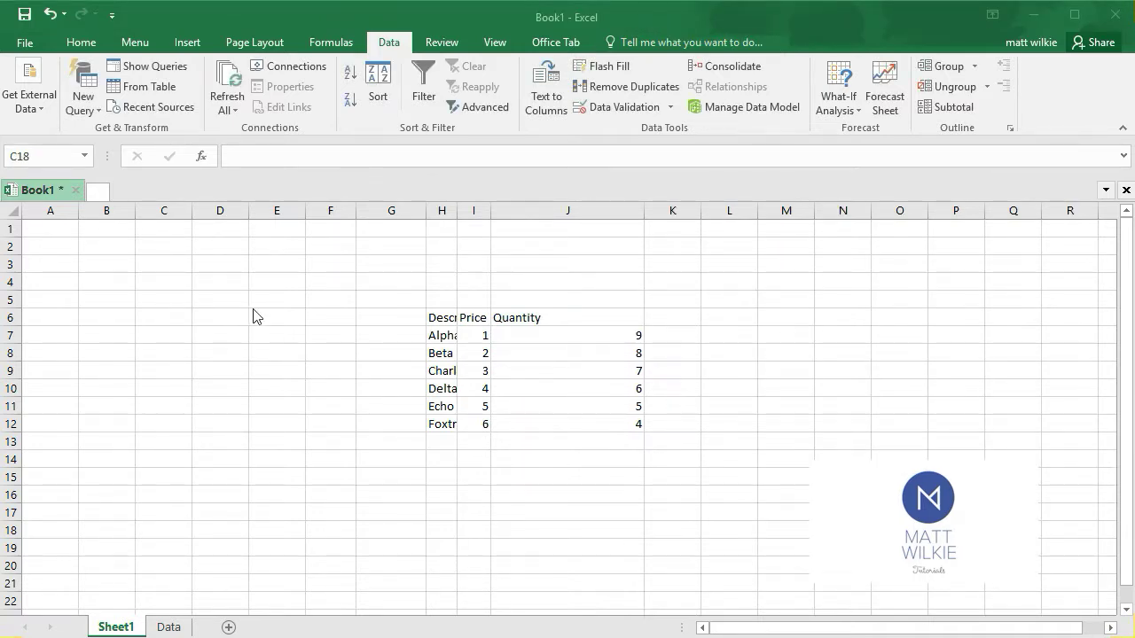
Select columns F through K together and AutoFit their widths to the contents in one go
click(302, 286)
click(349, 262)
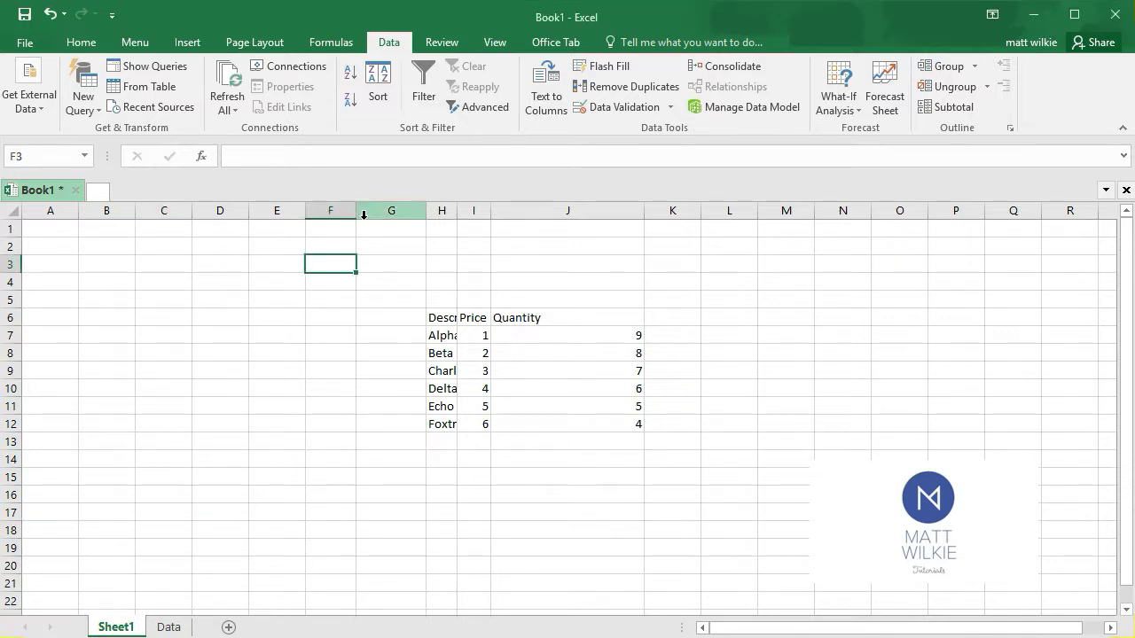
click(329, 210)
drag(329, 210, 666, 198)
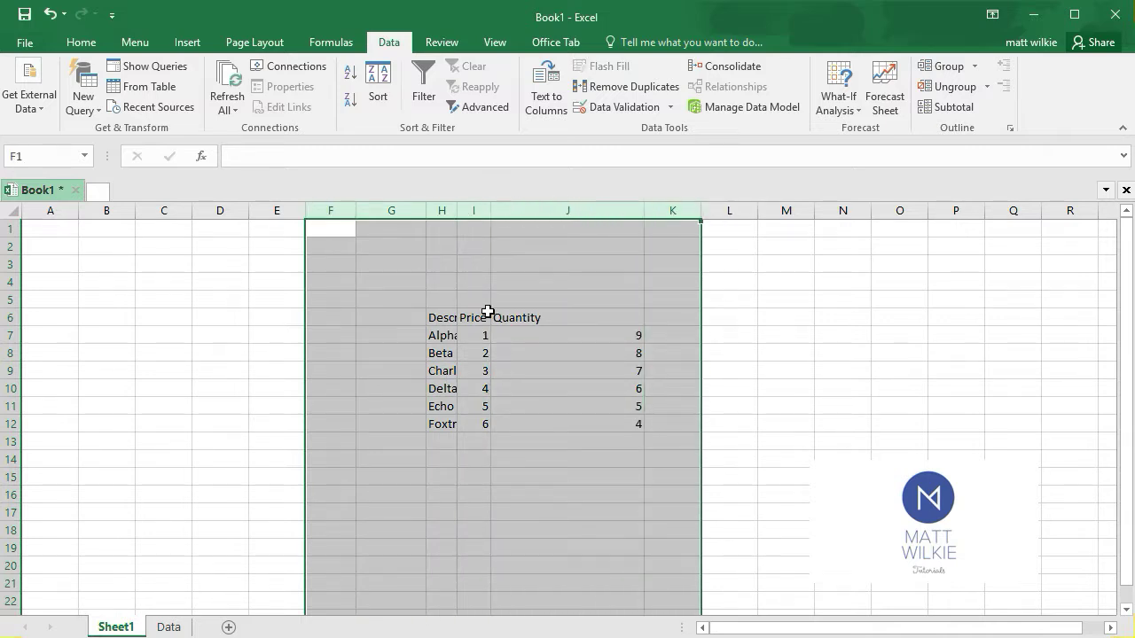
double_click(455, 205)
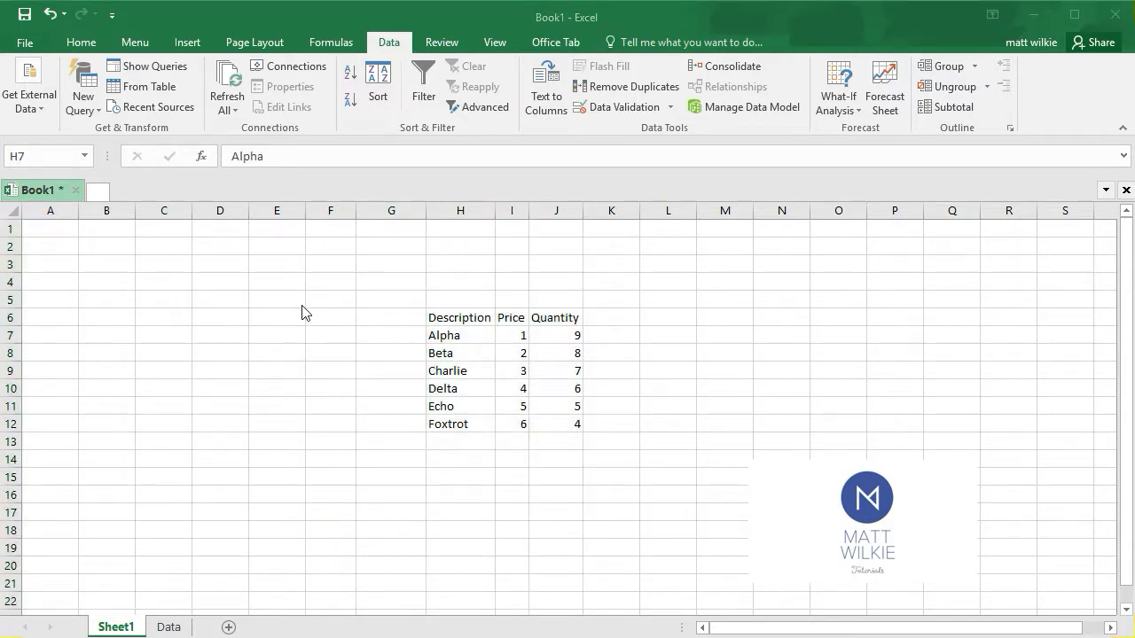
Copy the table data in H7:J12 without its header row
click(330, 370)
click(453, 335)
drag(453, 335, 582, 426)
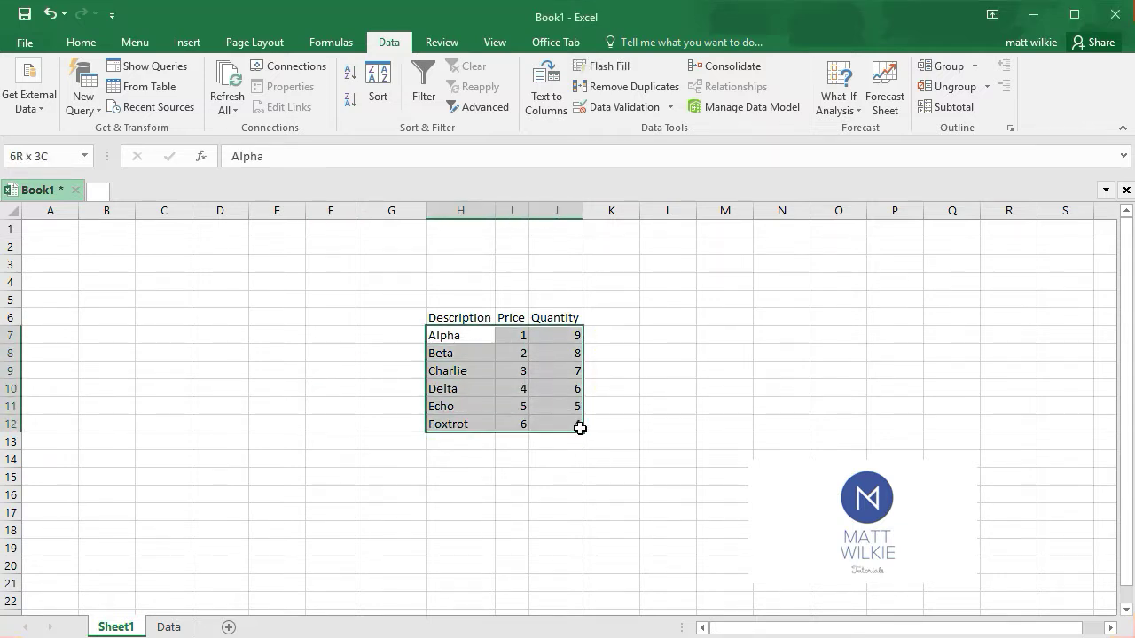
right_click(571, 404)
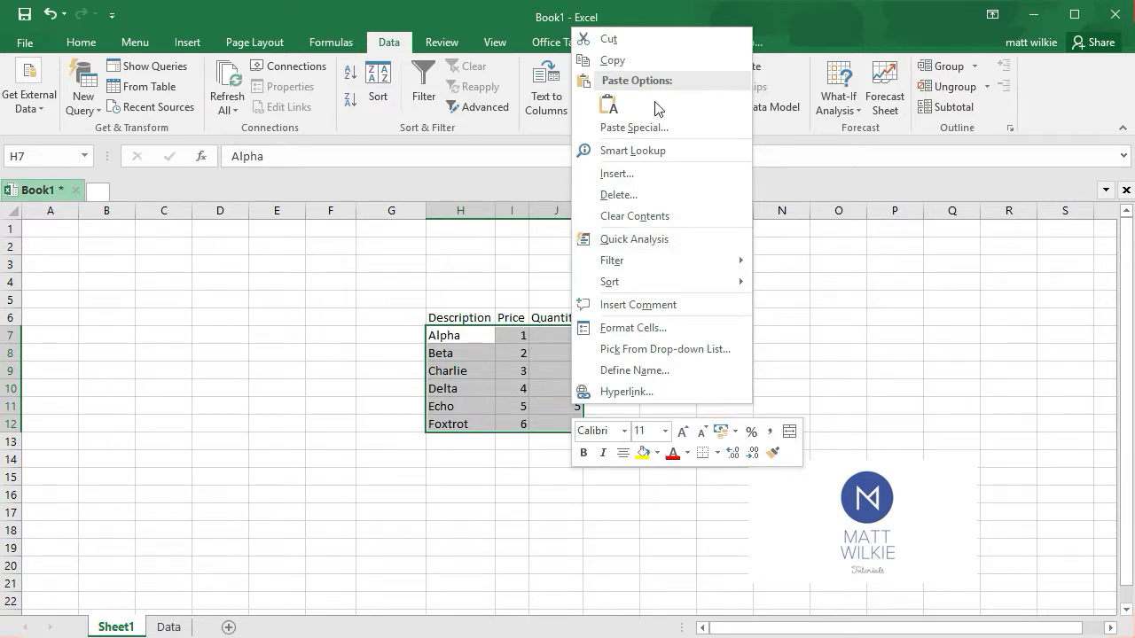
click(644, 59)
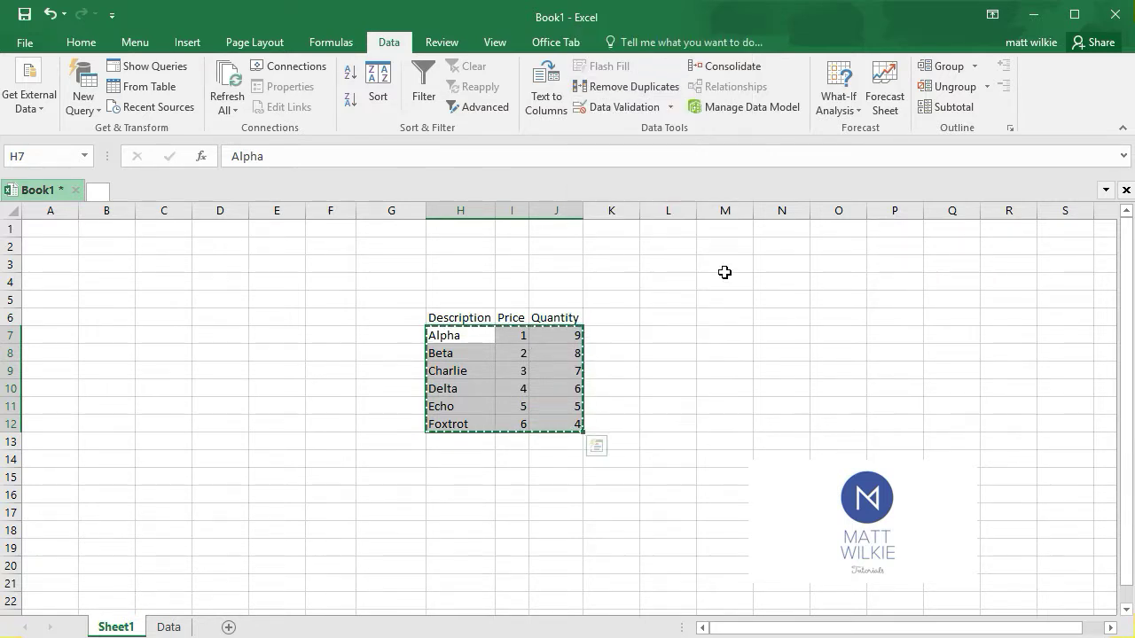
Paste the copied data at cell L7 with Paste Special and the Transpose option, then select the pasted block
click(683, 317)
click(671, 336)
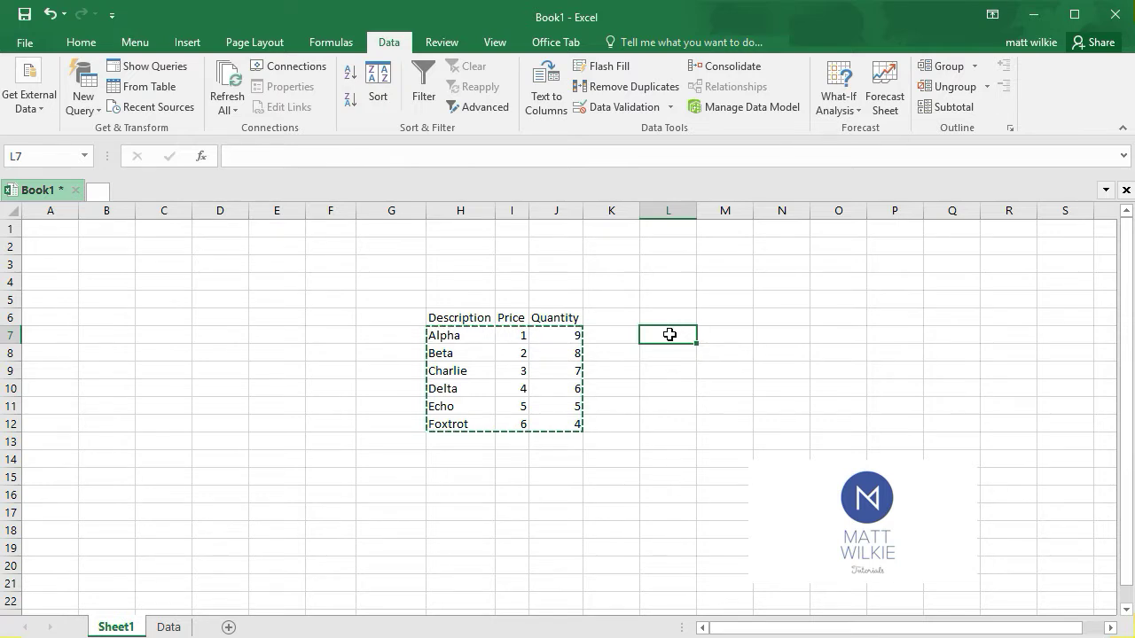
right_click(670, 334)
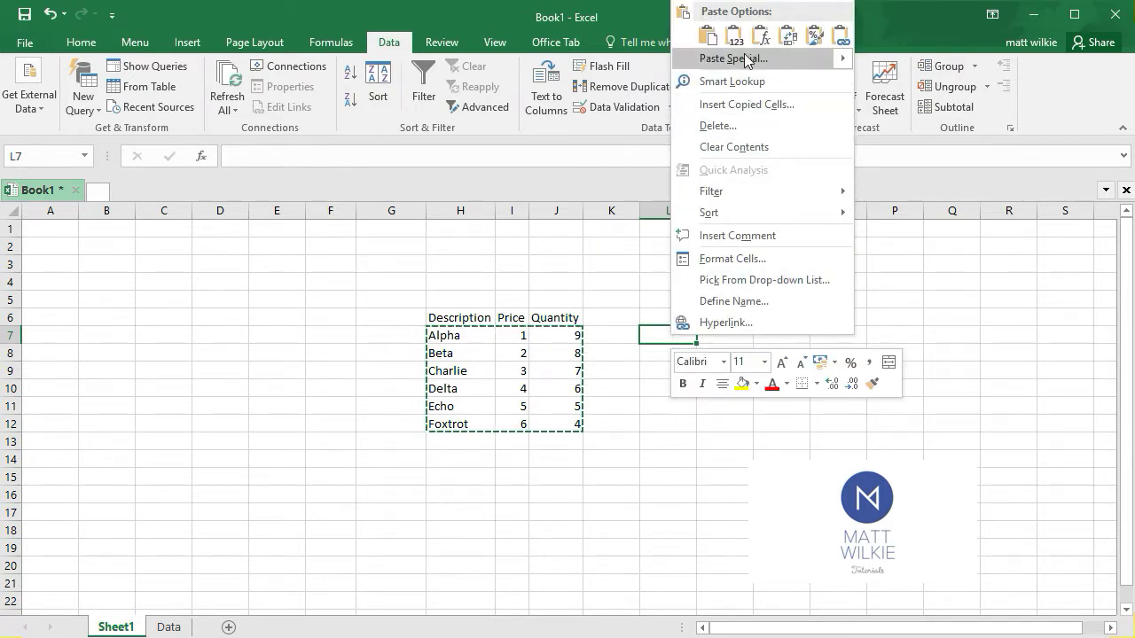
mouse_move(744, 58)
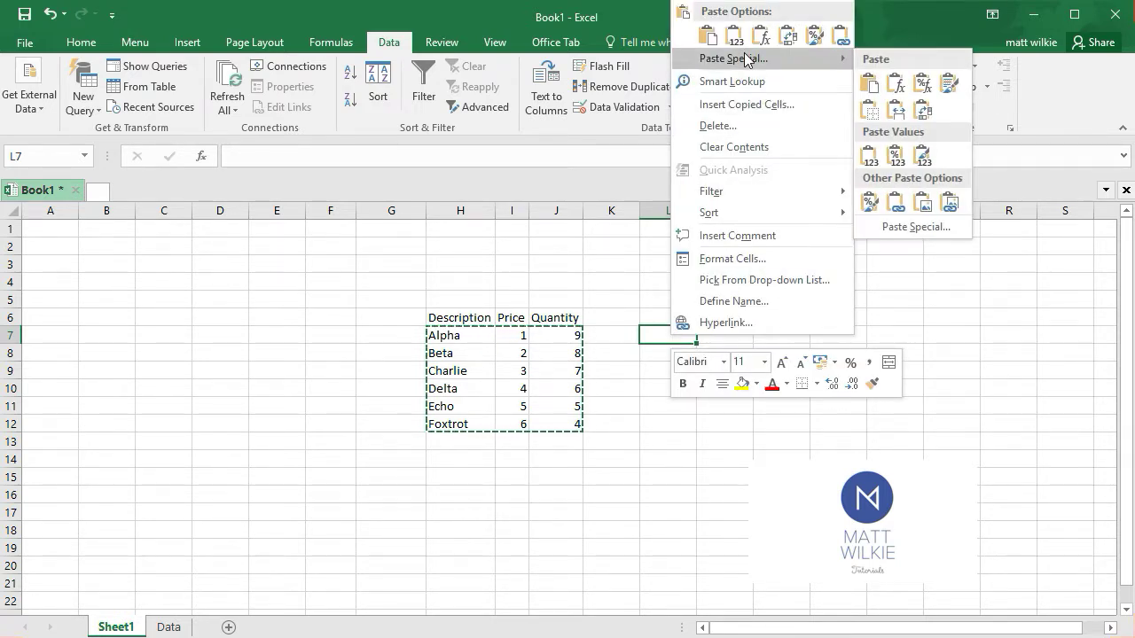
click(837, 58)
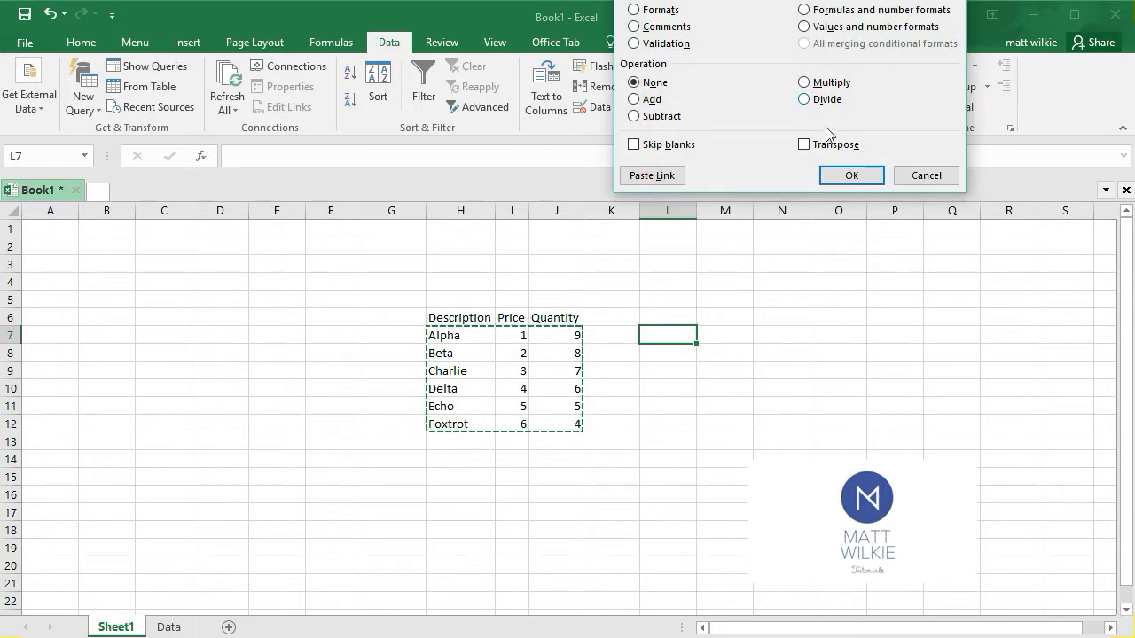
click(804, 144)
click(851, 176)
click(700, 424)
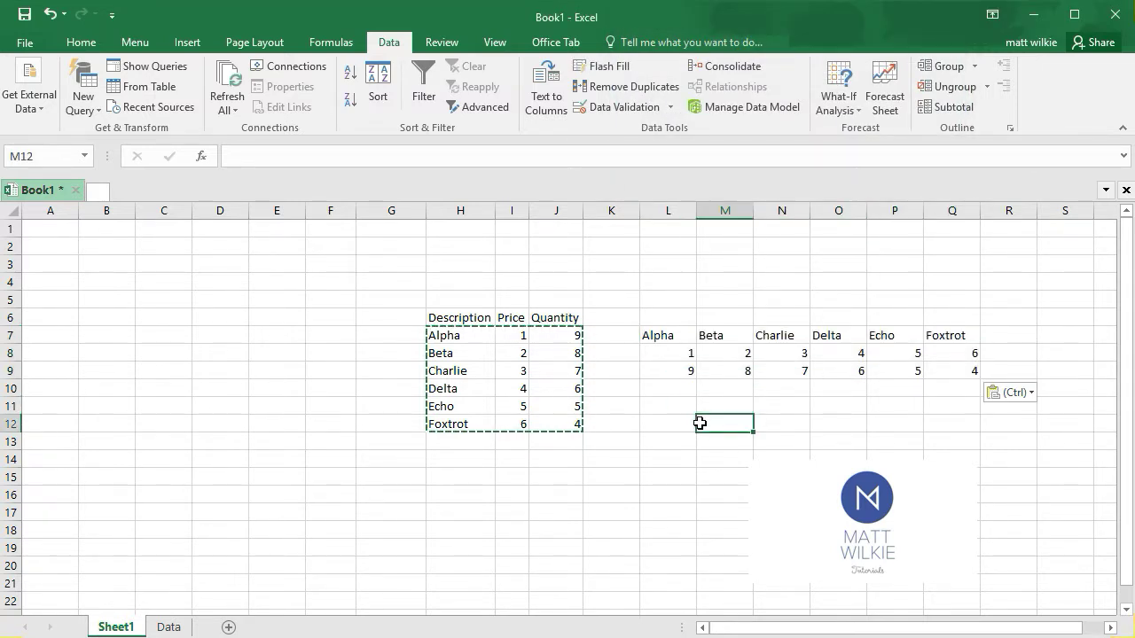
drag(654, 333, 942, 377)
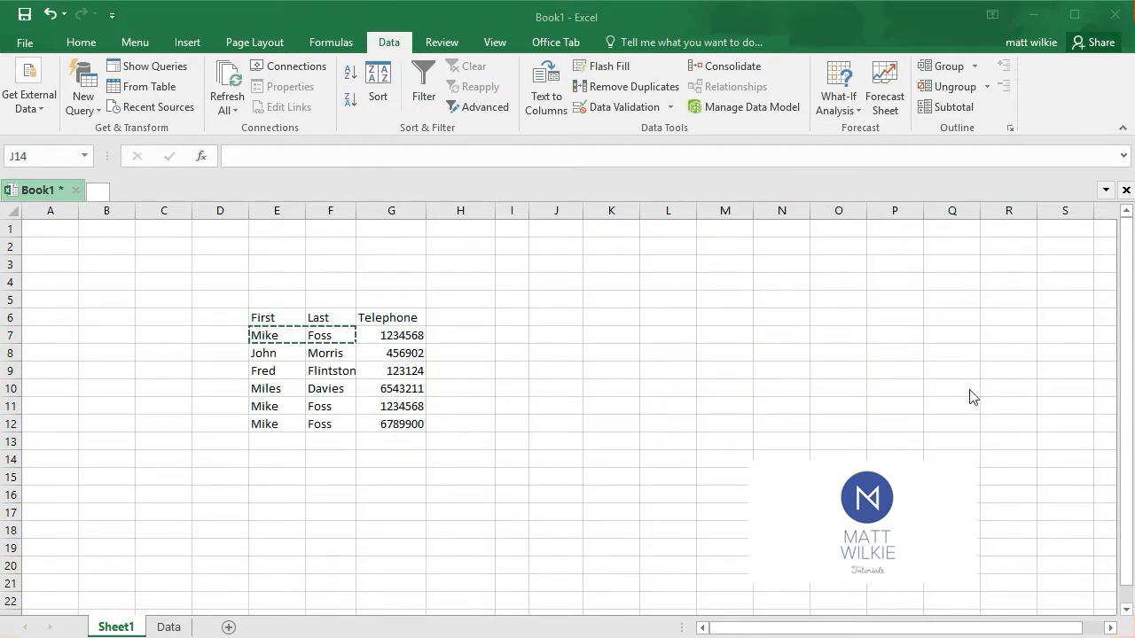
Compare rows 7, 11 and 12 of the contact table for repeated names and telephone numbers
click(520, 366)
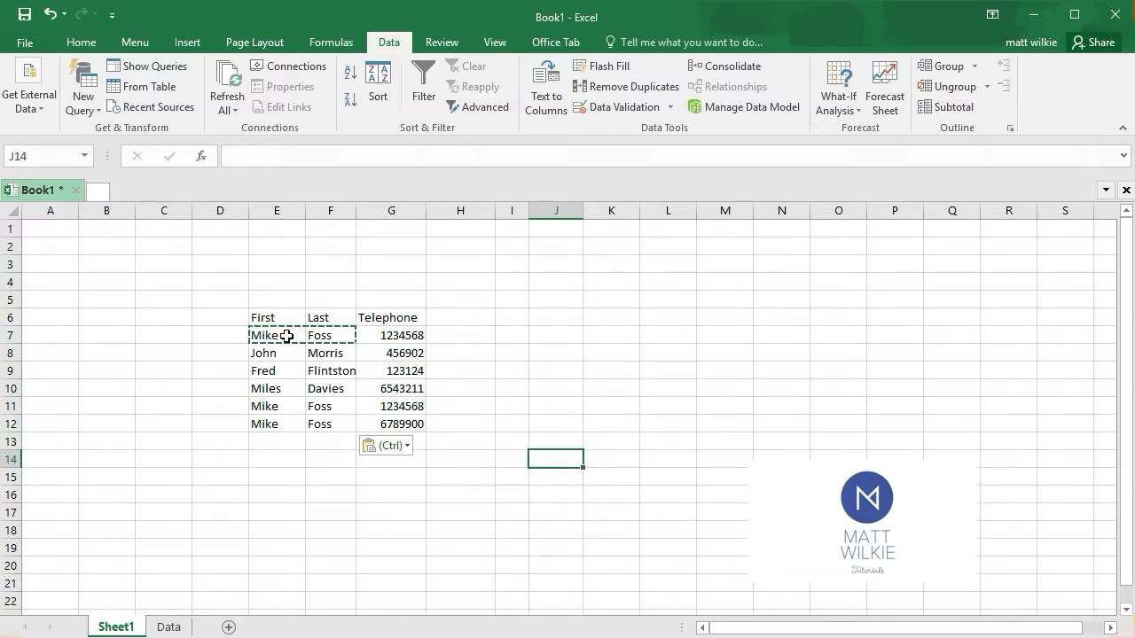
click(385, 332)
drag(277, 336, 383, 335)
mouse_move(271, 409)
mouse_down()
mouse_move(396, 407)
mouse_move(274, 425)
mouse_move(397, 411)
mouse_move(284, 426)
mouse_up()
click(399, 420)
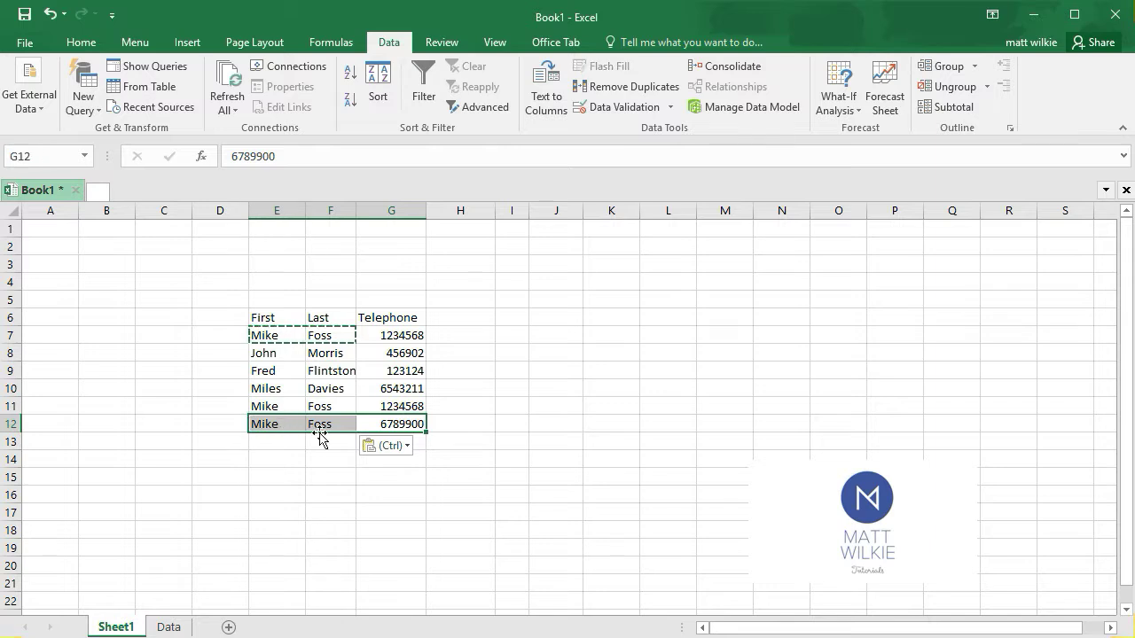
click(574, 315)
Remove duplicate rows from the contact table E6:G12, treating the first row as headers and comparing the First, Last and Telephone columns
drag(284, 316, 389, 425)
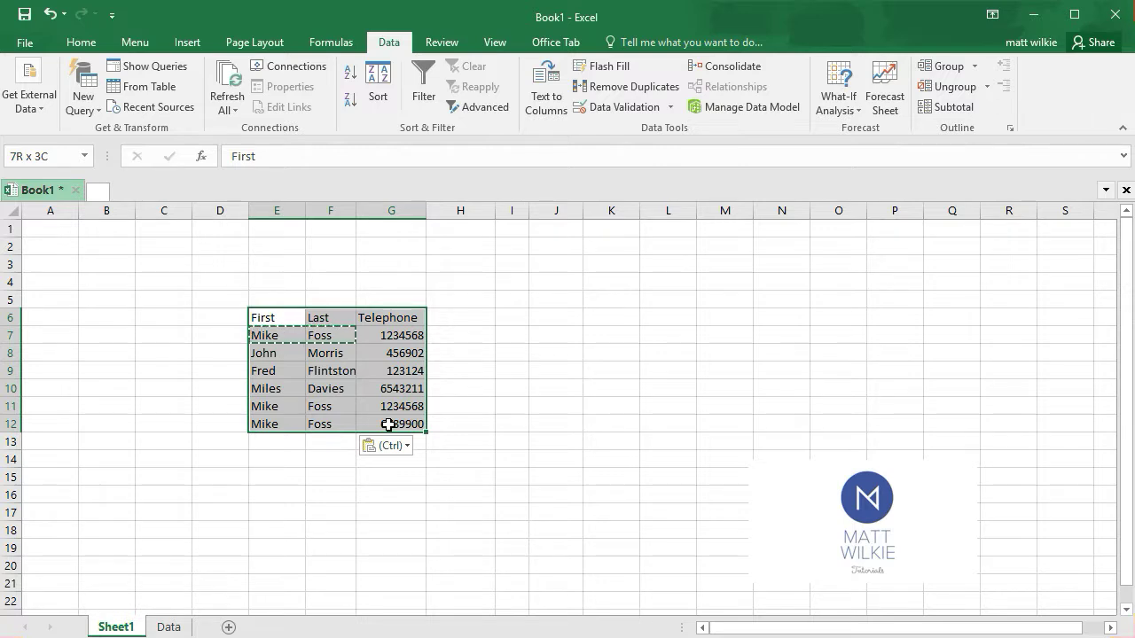
drag(388, 425, 388, 424)
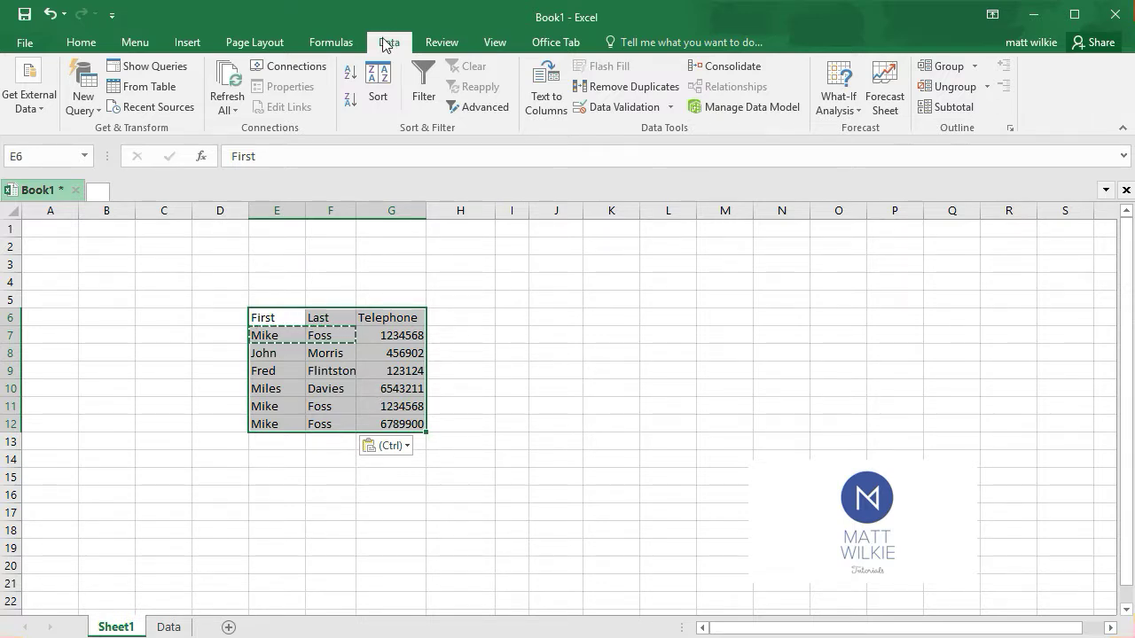
click(631, 86)
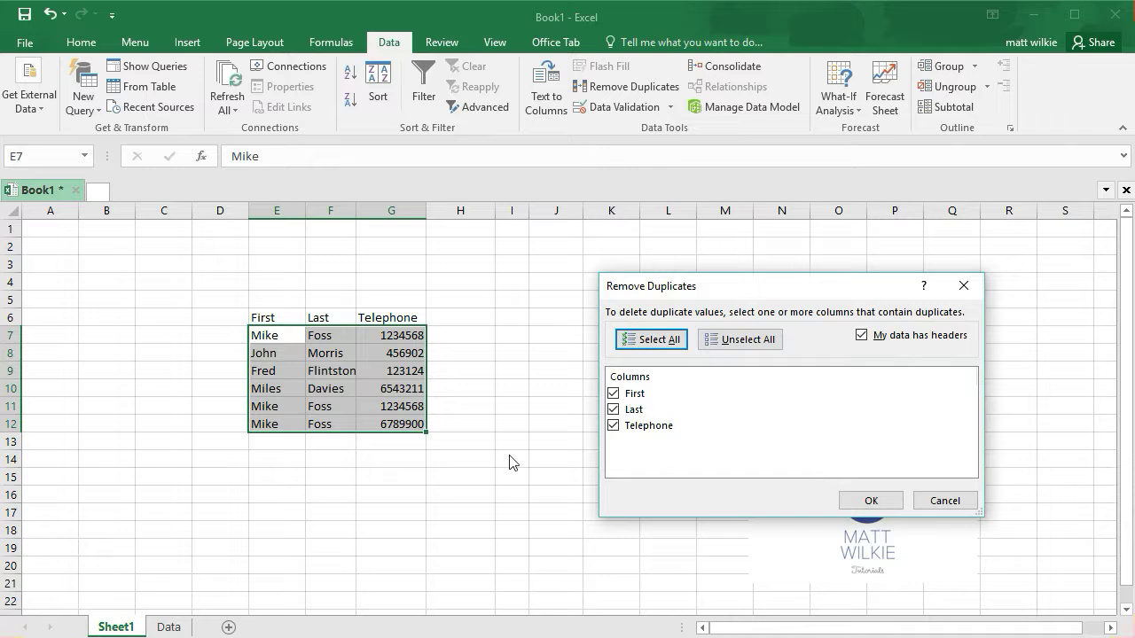
click(860, 501)
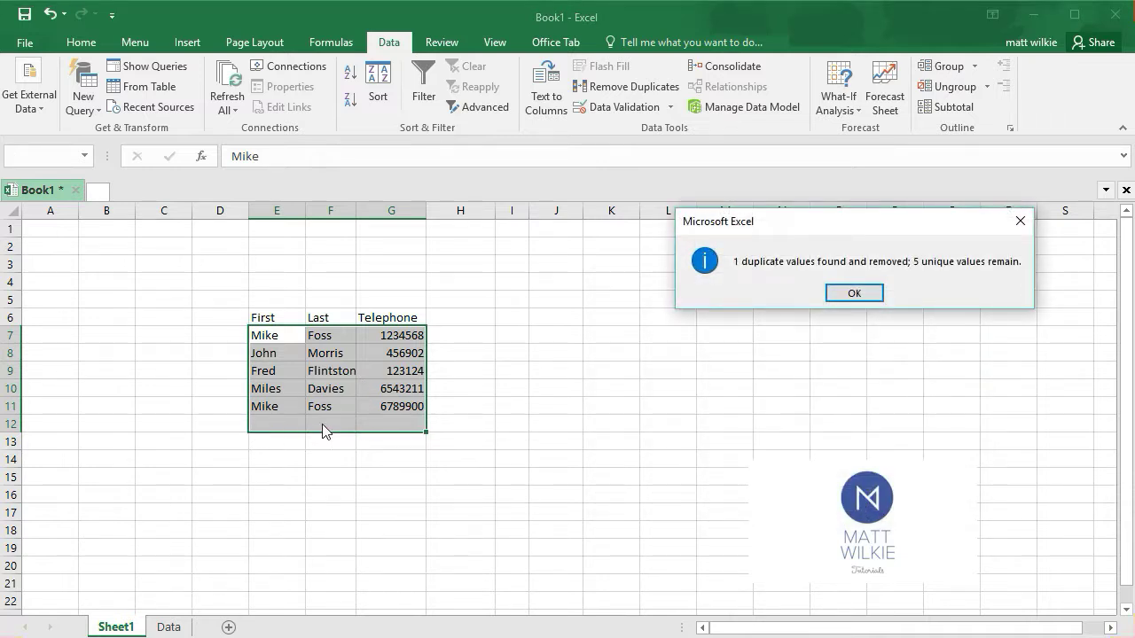
click(849, 294)
click(590, 422)
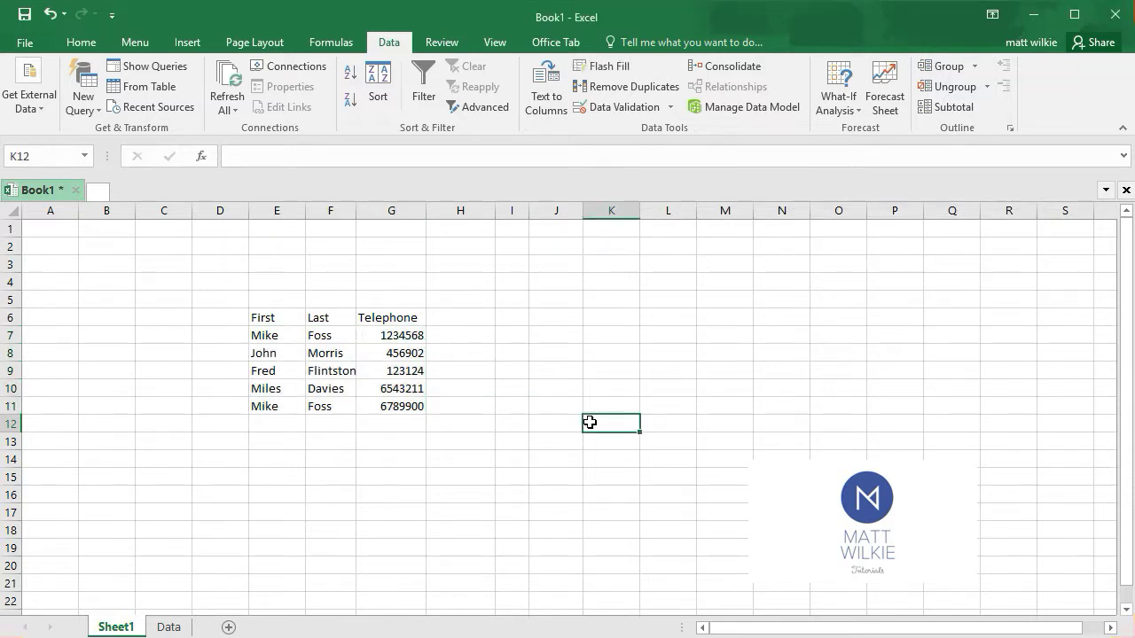
Undo the last duplicate removal in the contact table E6:G12
key(ctrl+z)
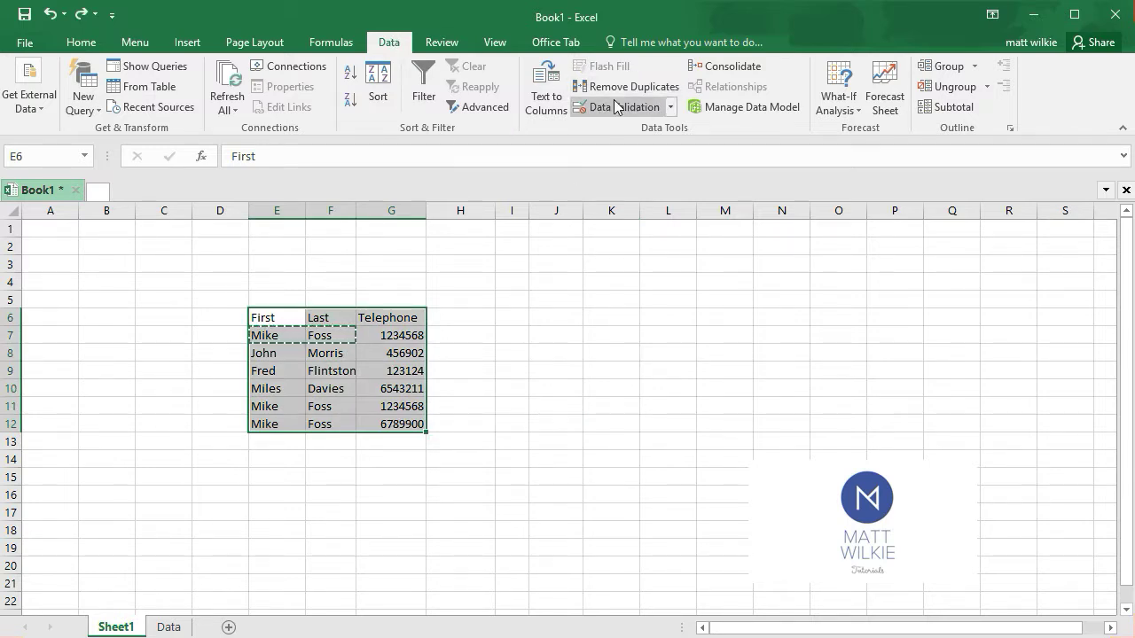
click(637, 114)
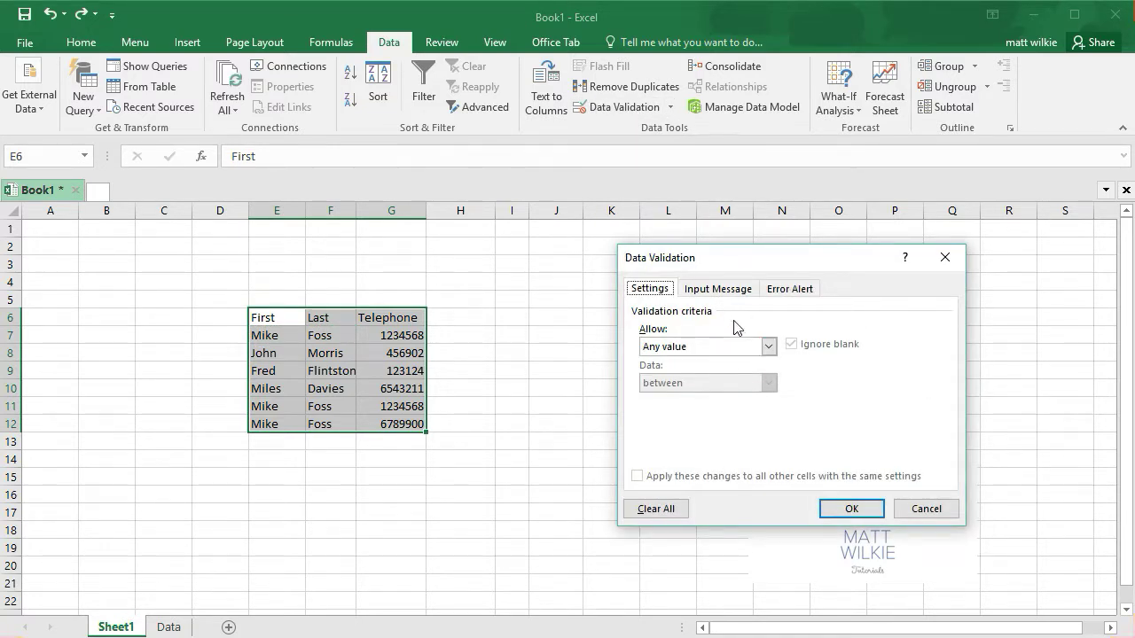
click(927, 511)
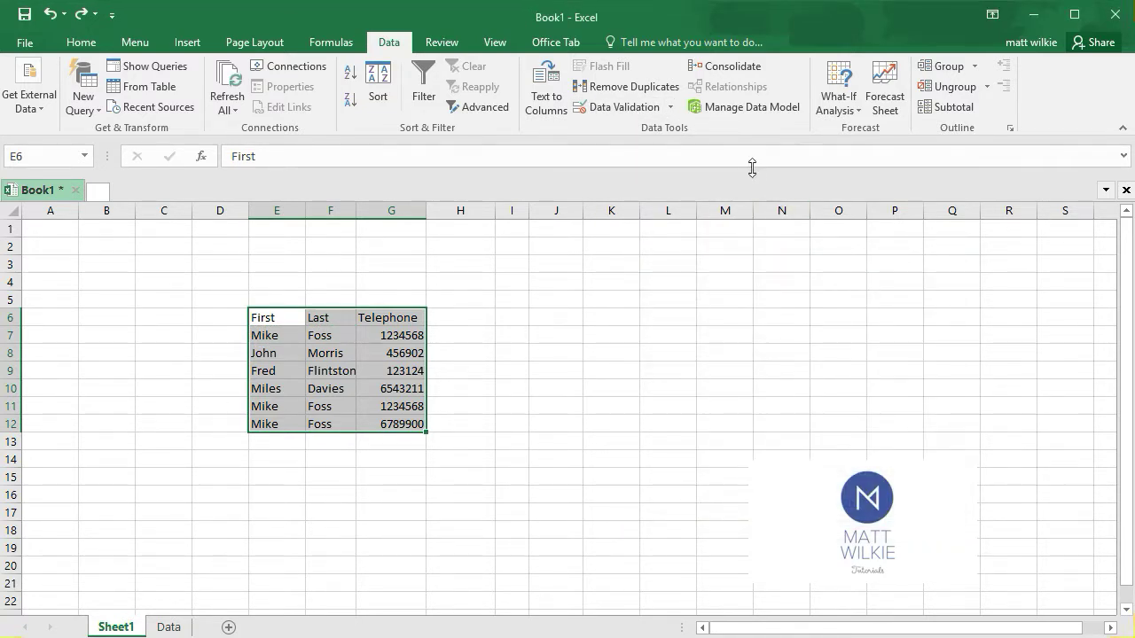
Remove duplicate rows from the contact table comparing only the First and Last columns, with headers enabled, and undo that removal
click(631, 88)
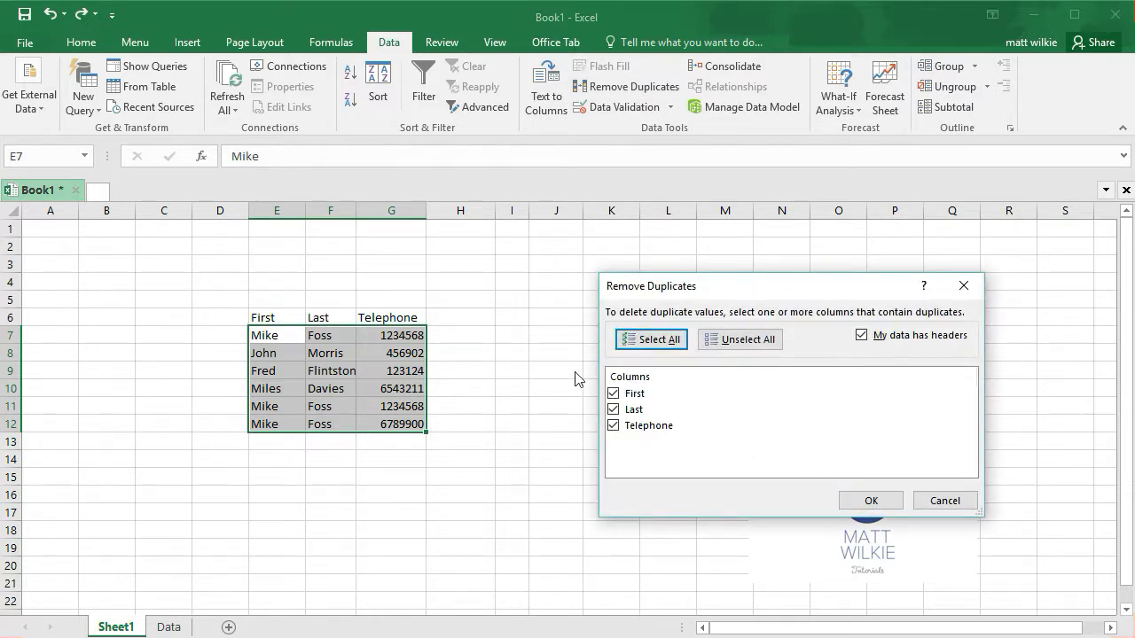
click(614, 427)
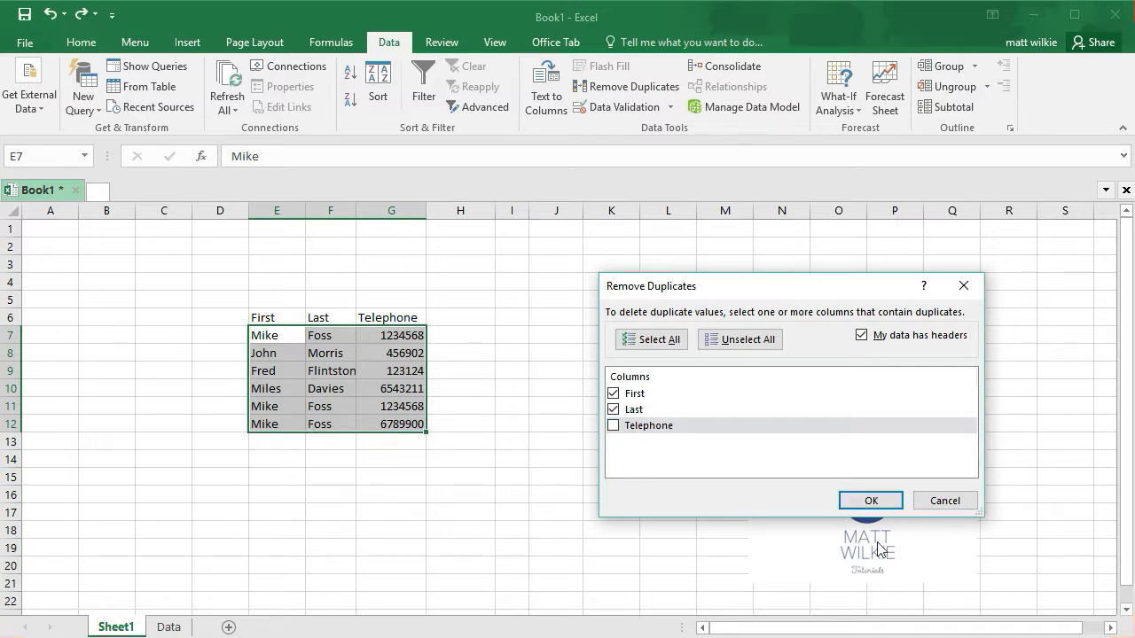
click(887, 501)
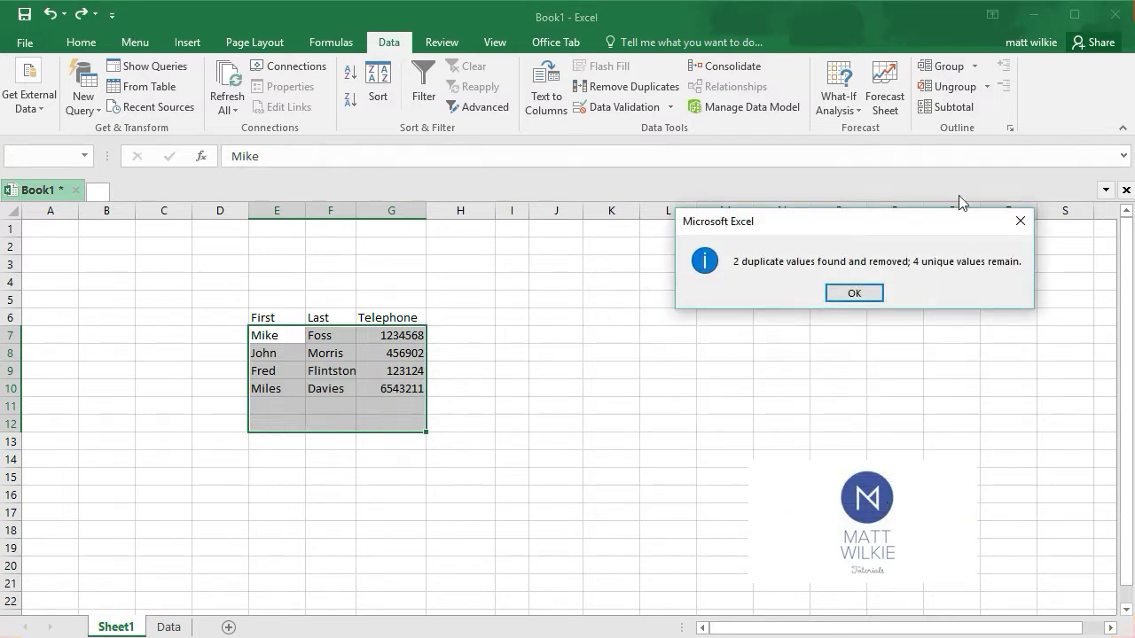
click(865, 295)
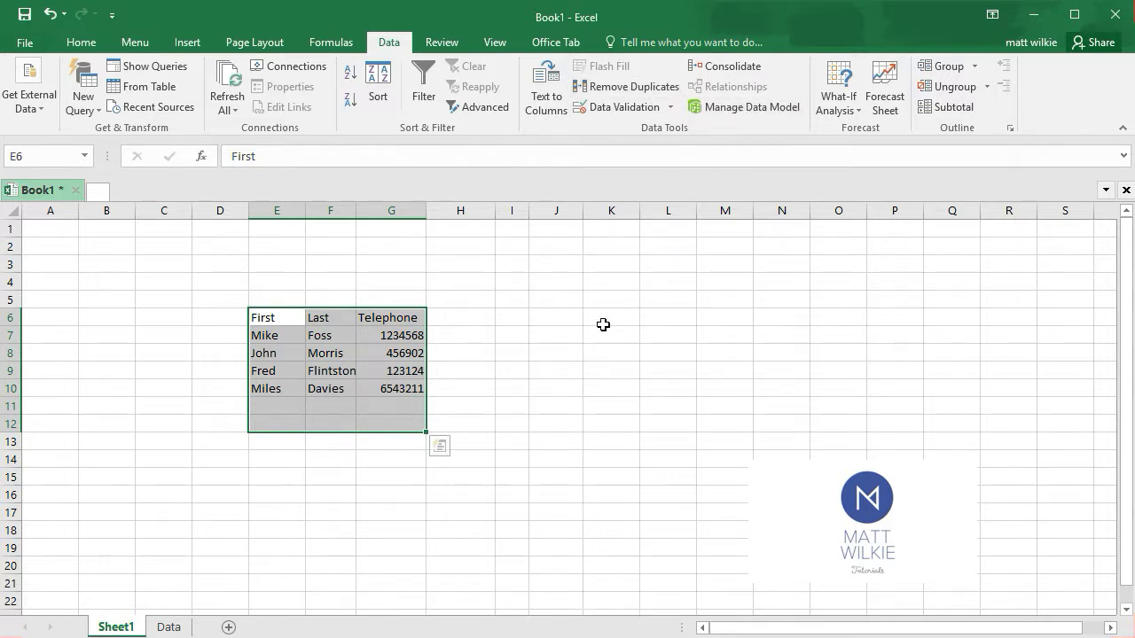
key(ctrl+z)
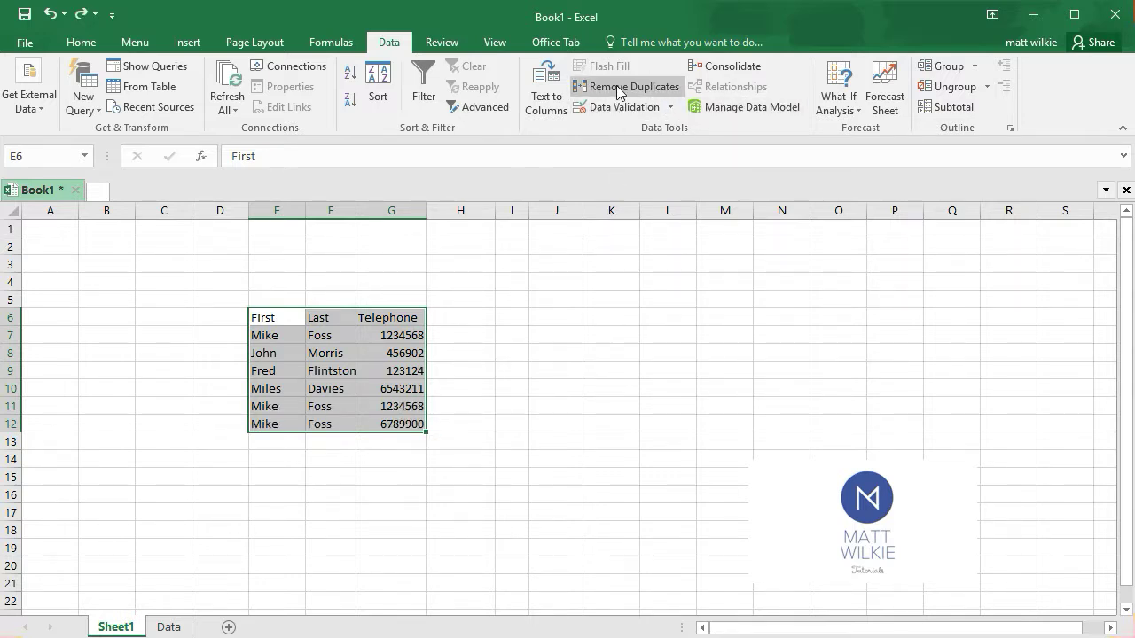
Compare the full entry in row 11 with the one in row 7, including their telephone numbers
click(458, 372)
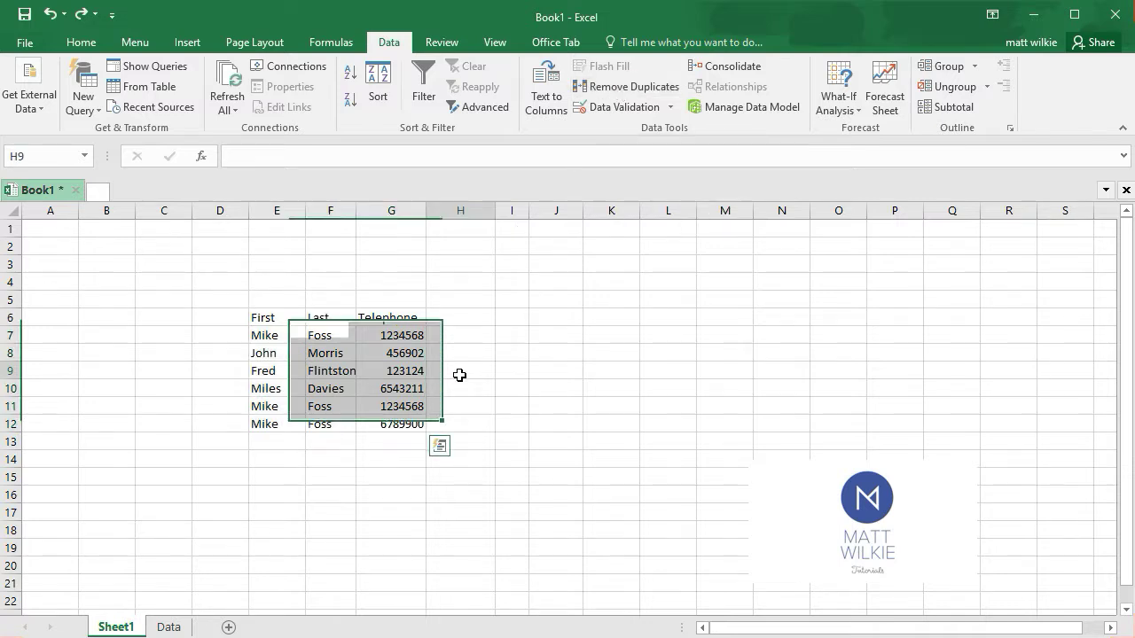
click(413, 422)
drag(271, 406, 399, 406)
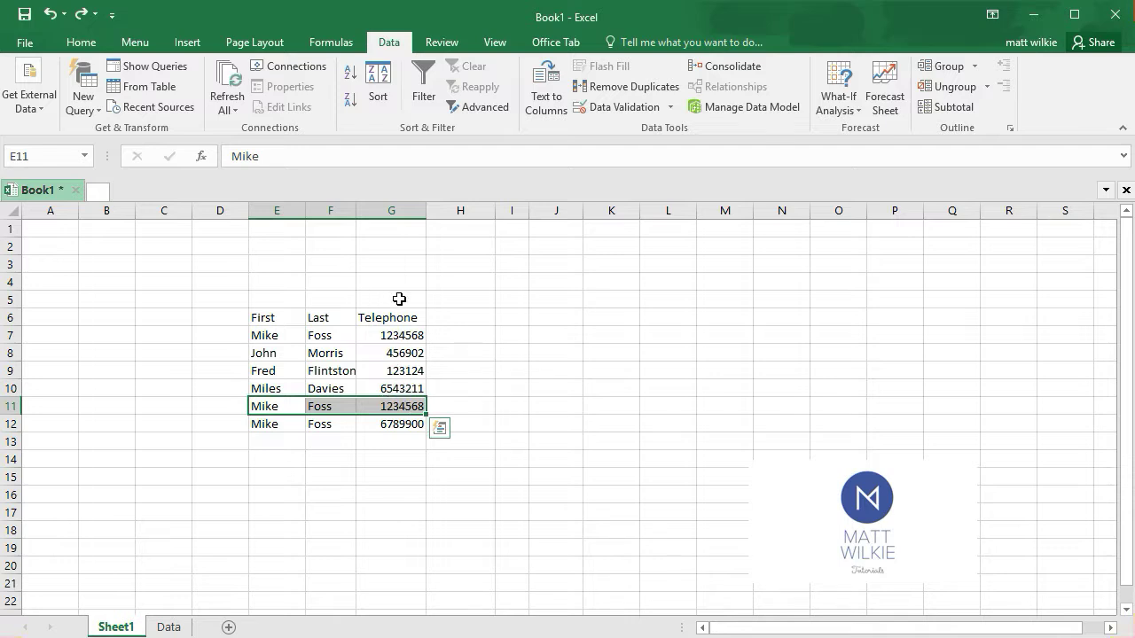
click(287, 331)
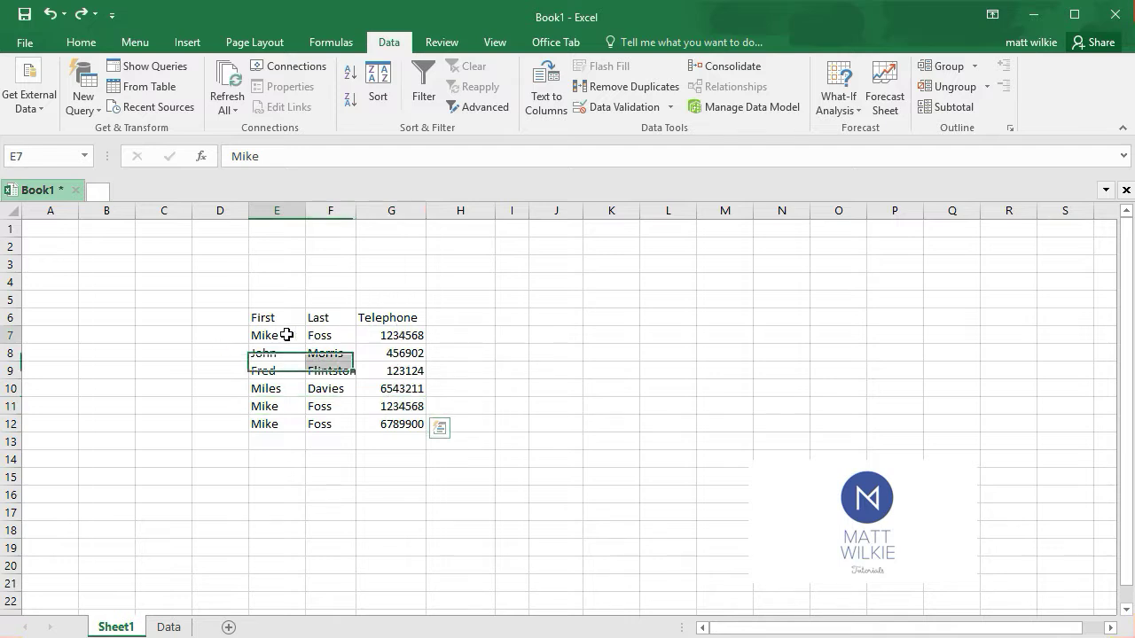
drag(251, 337, 387, 332)
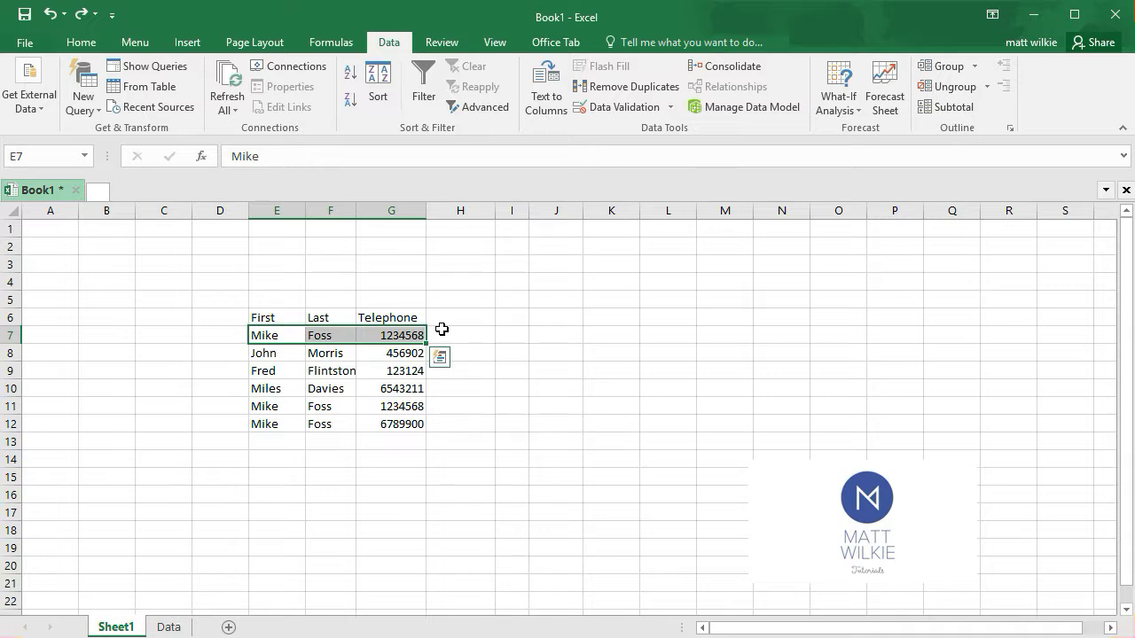
click(209, 336)
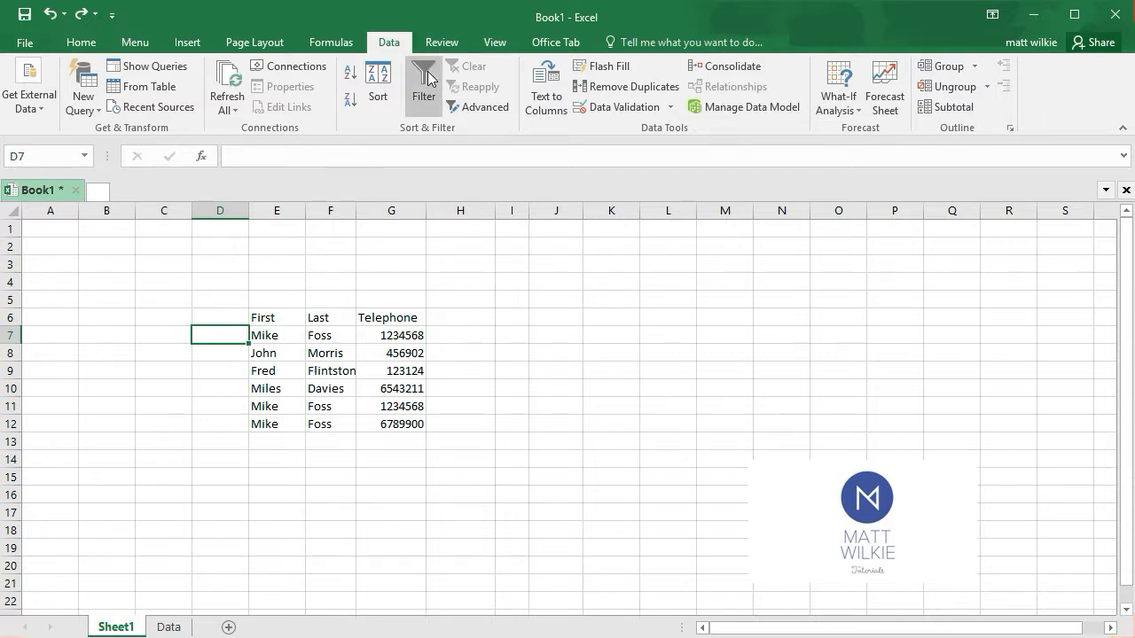
Turn on filtering for the headers E6:G6 and filter the First column to only the first name found in row 7
click(266, 318)
drag(266, 318, 372, 318)
click(402, 317)
drag(289, 316, 392, 314)
click(423, 87)
click(299, 318)
click(151, 489)
click(139, 532)
click(200, 637)
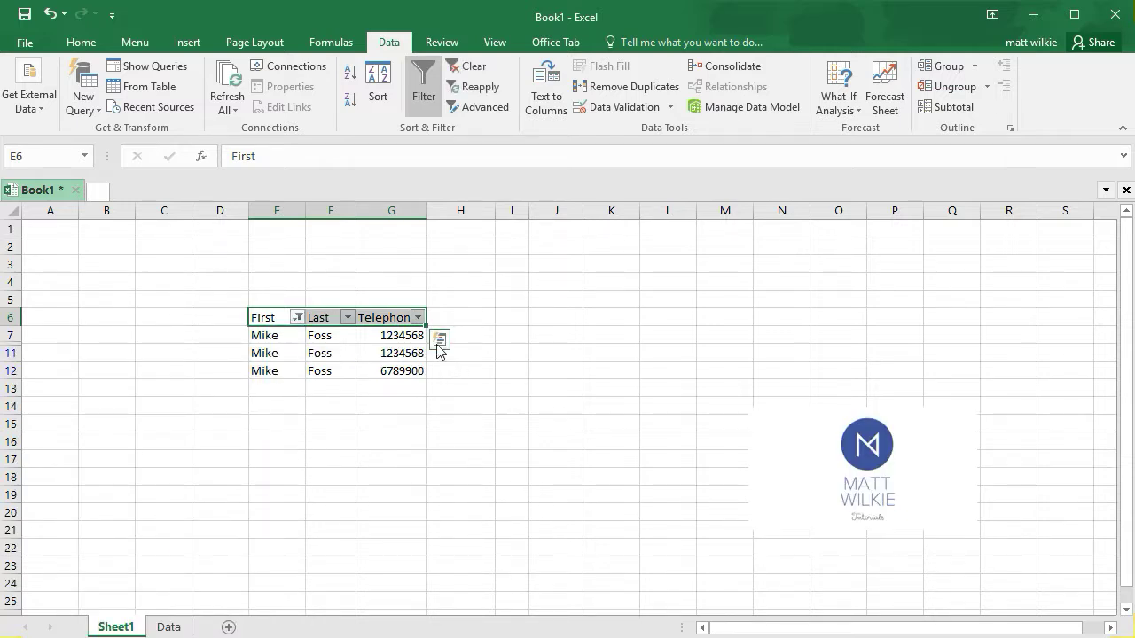
Reselect all entries in the First column's filter to show every row again
click(298, 319)
click(153, 490)
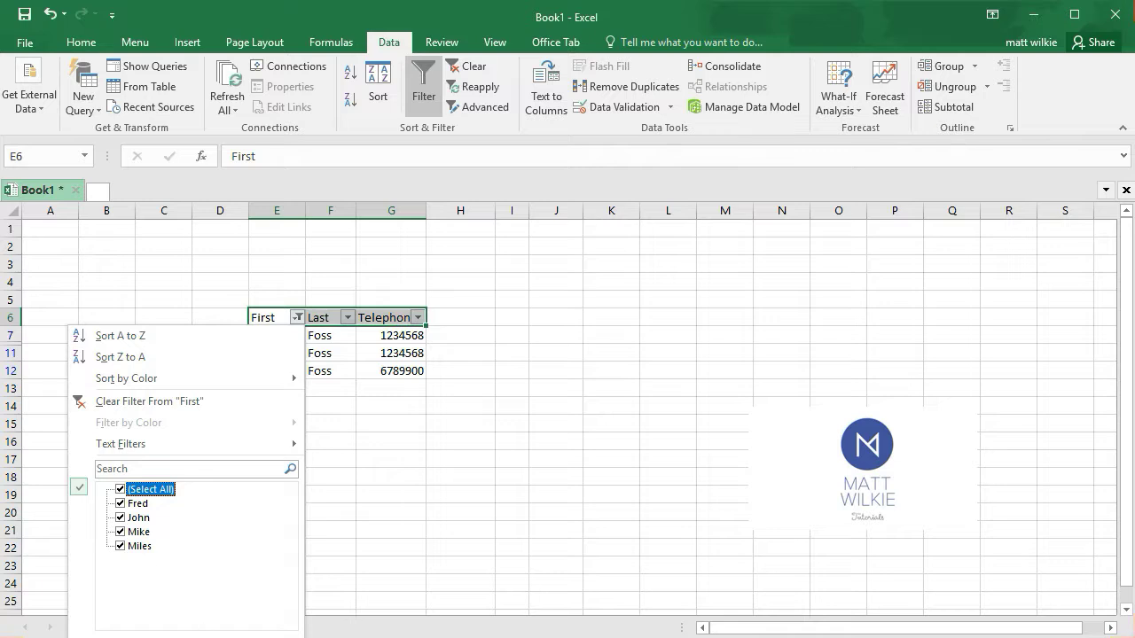
key(Return)
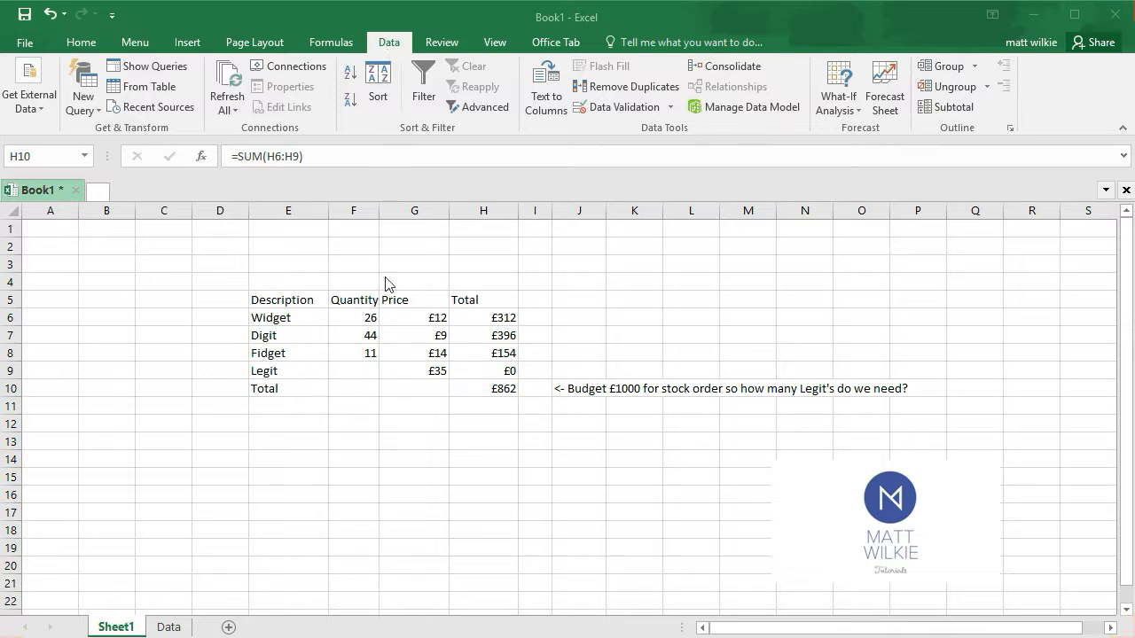
Run Goal Seek to bring the total in H10 to 1000 by changing the Legit quantity in F9
click(387, 44)
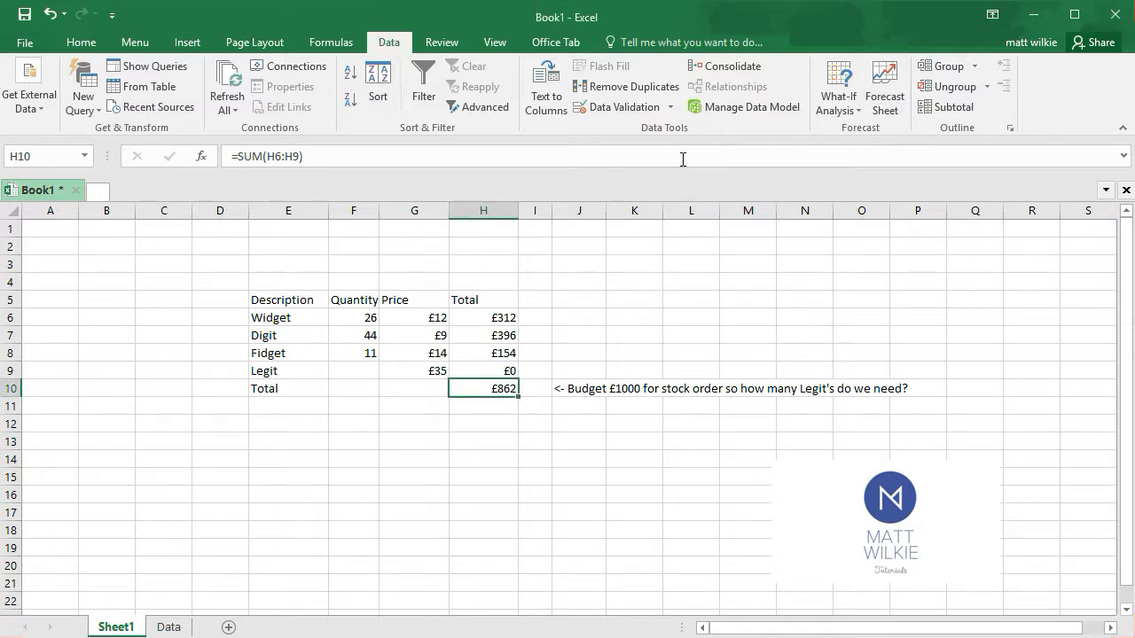
click(849, 106)
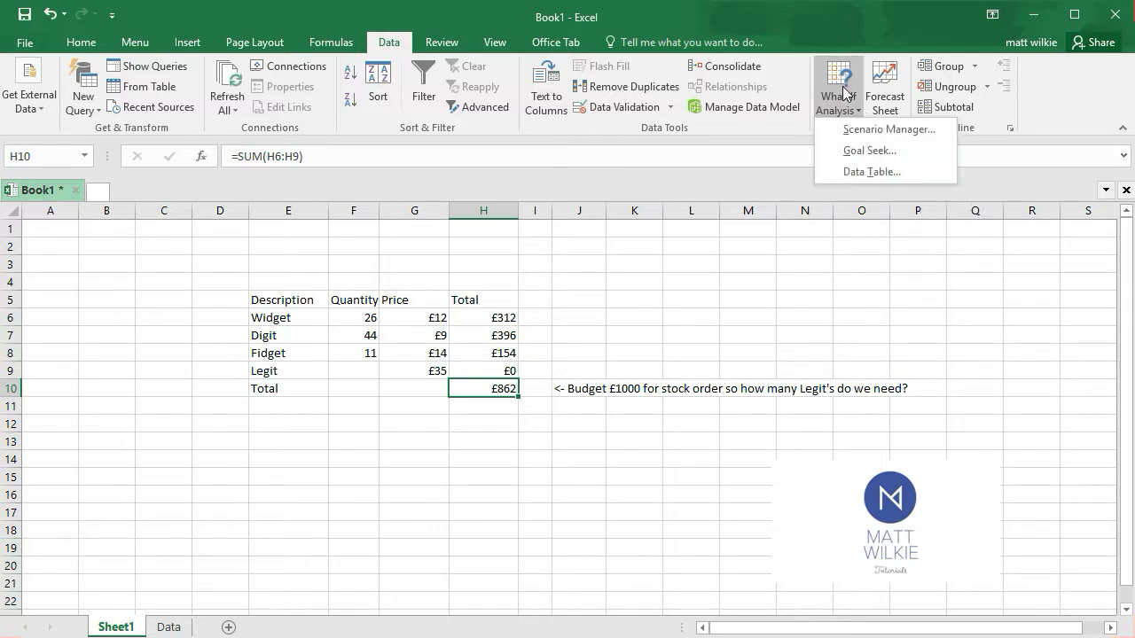
click(868, 152)
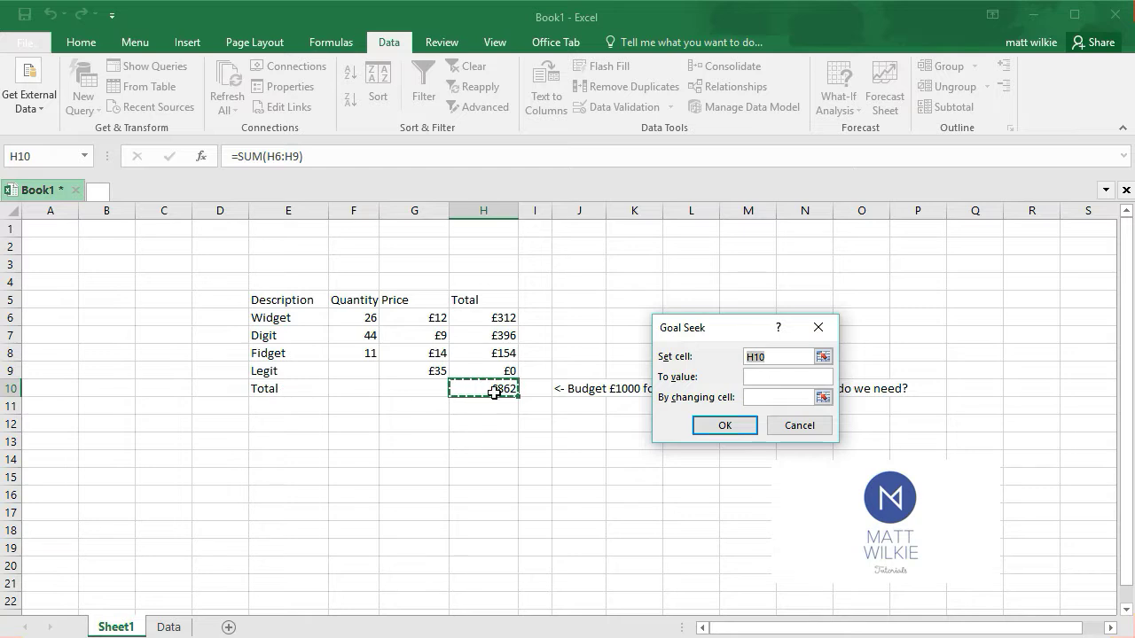
click(766, 377)
click(748, 398)
text(1000)
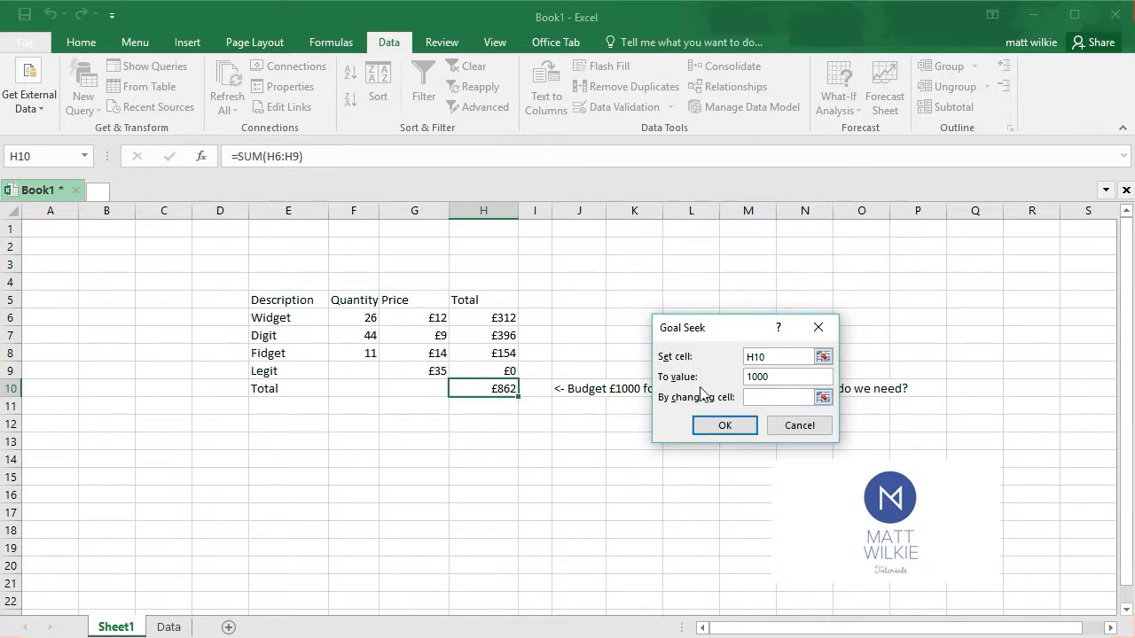
click(824, 397)
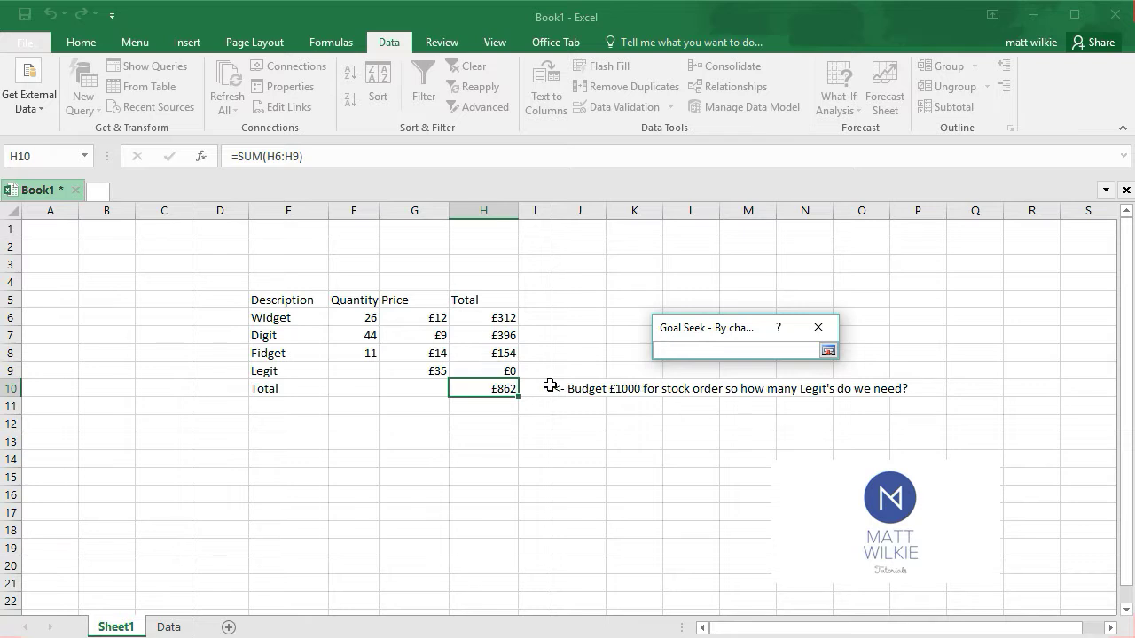
click(365, 372)
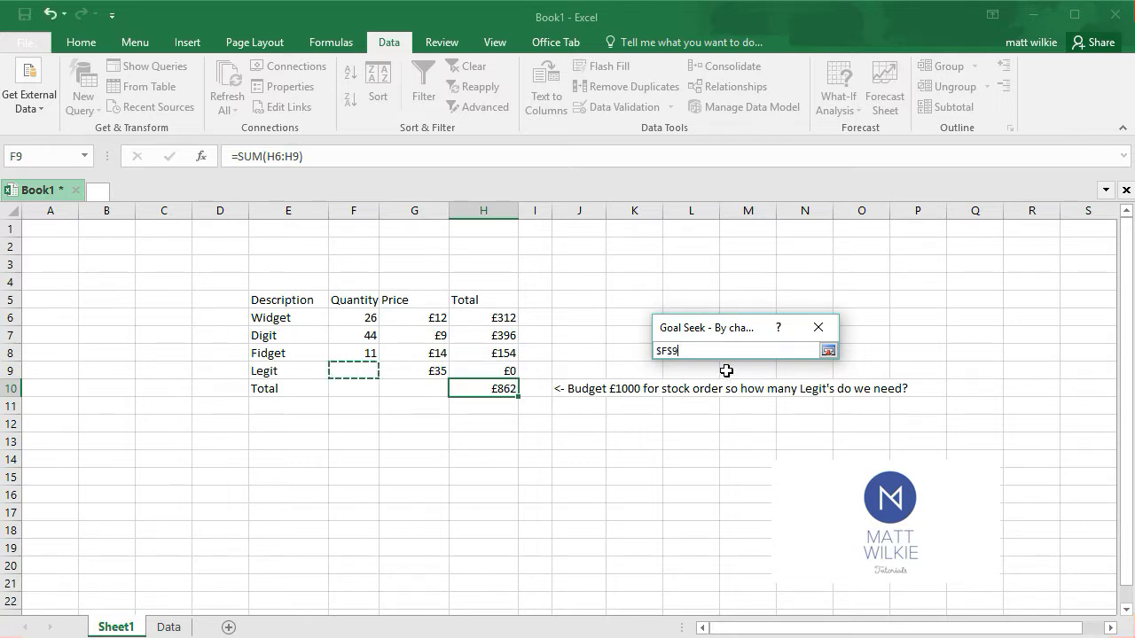
key(Return)
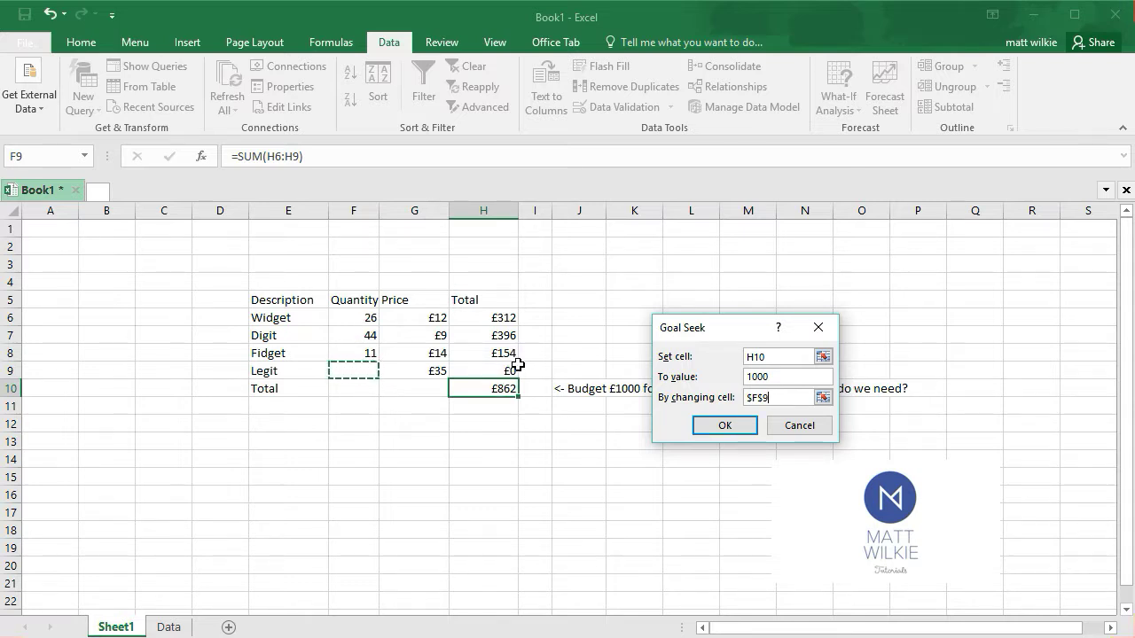
click(710, 427)
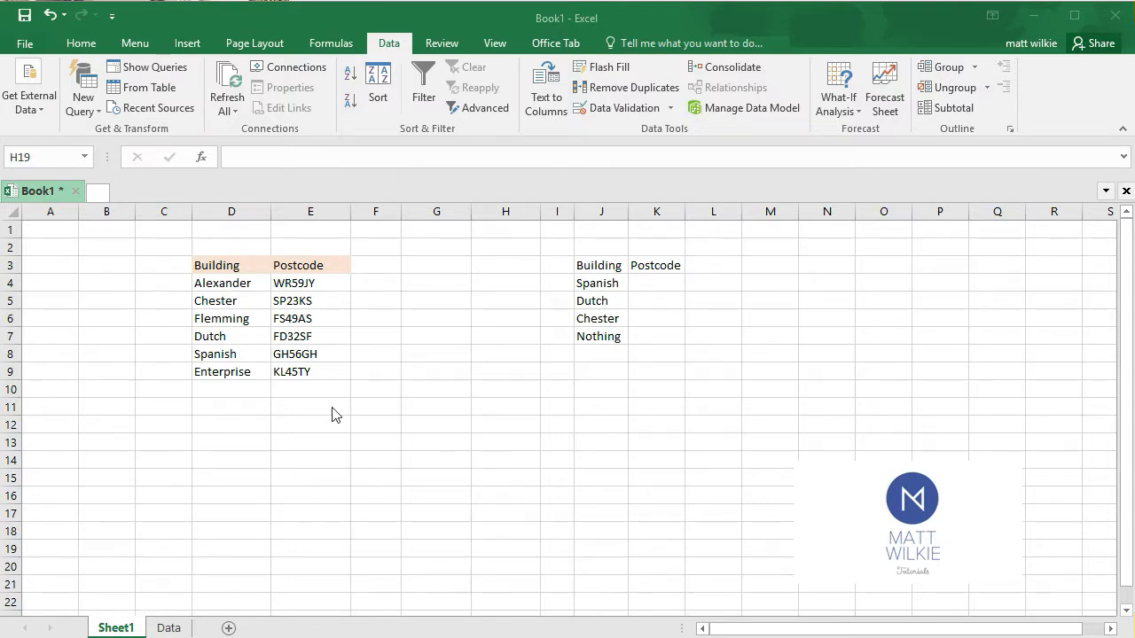
Insert a VLOOKUP function in cell K4 for the Spanish building's postcode, choosing it from the Most Recently Used category
click(663, 282)
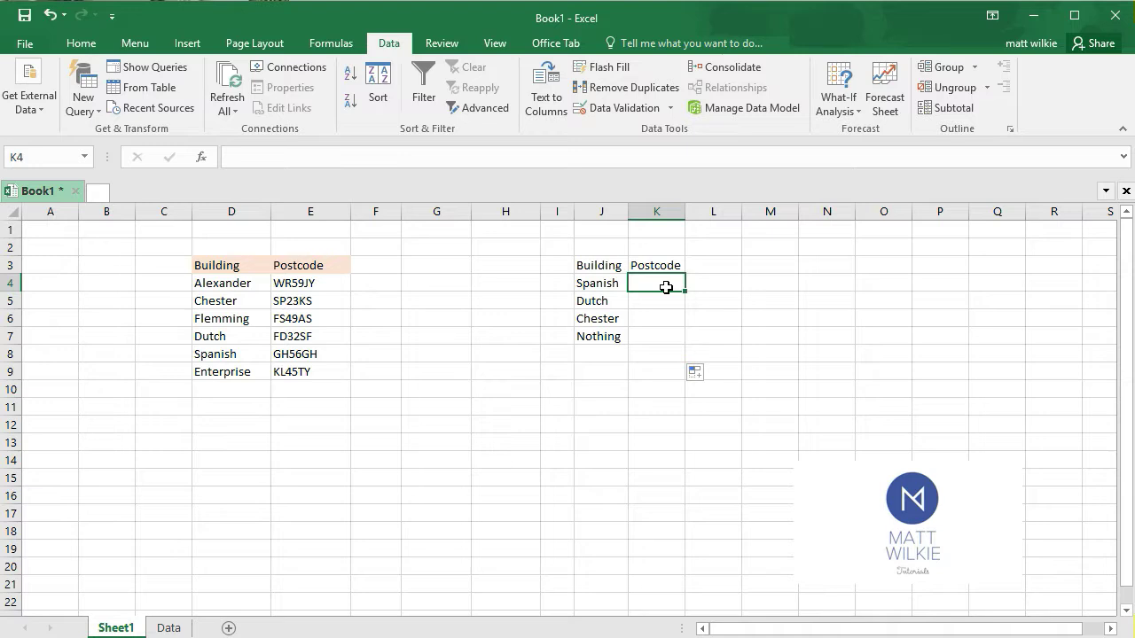
click(607, 282)
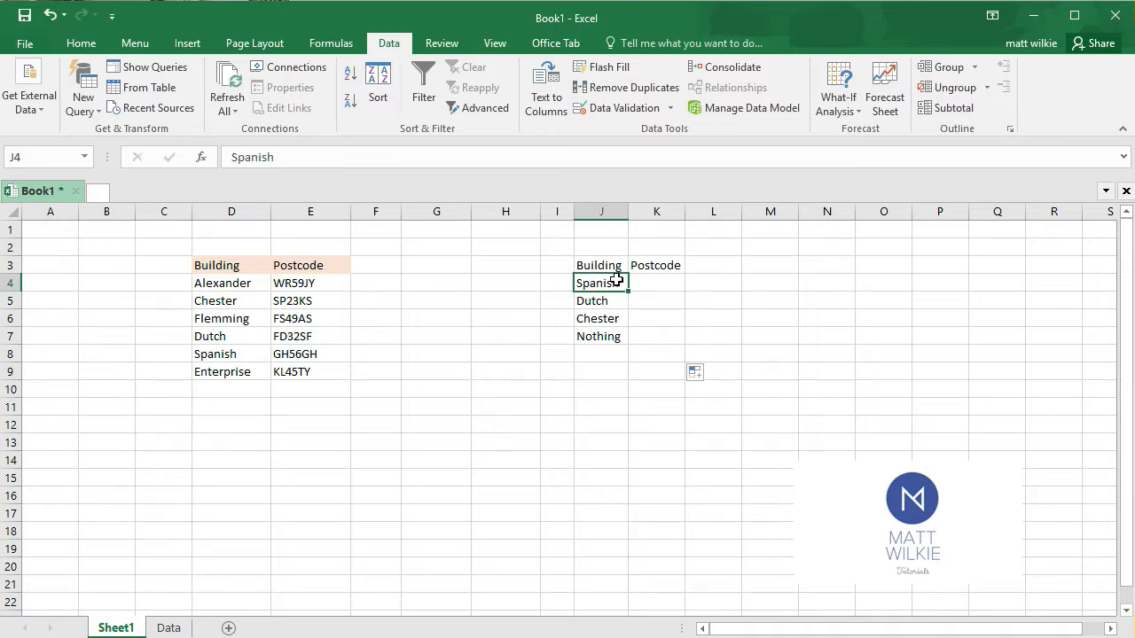
click(234, 355)
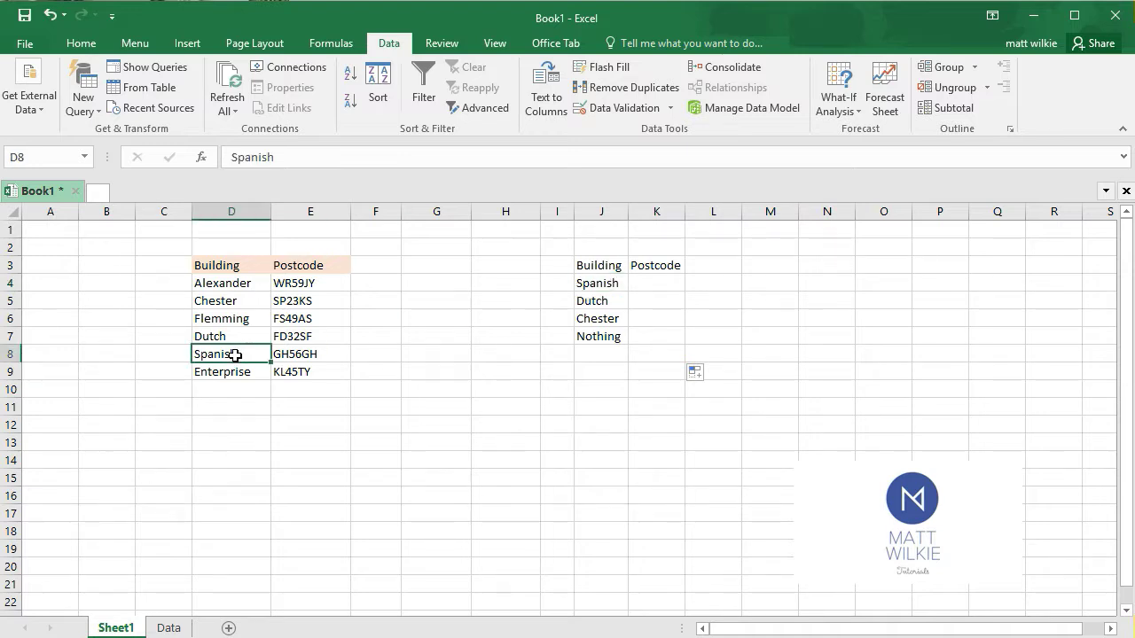
click(302, 356)
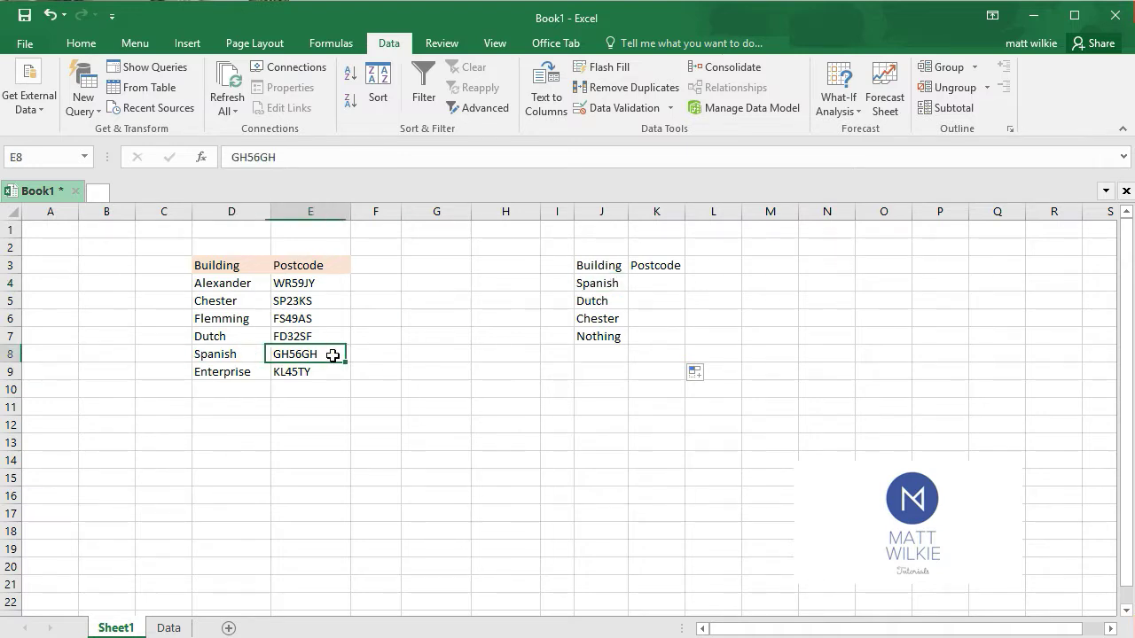
click(664, 284)
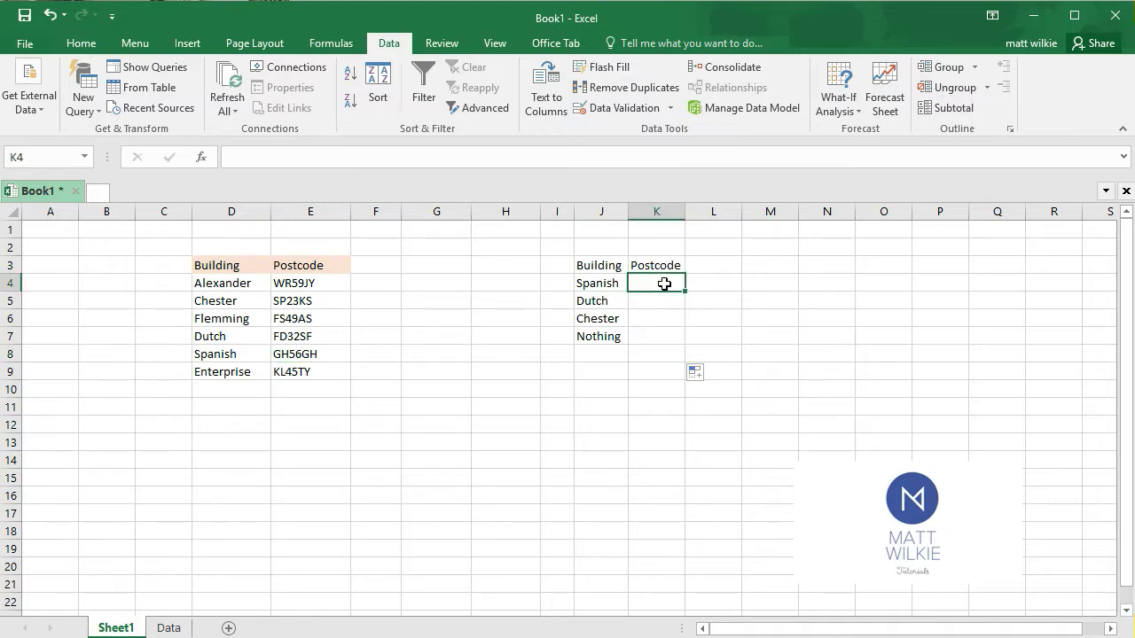
click(202, 158)
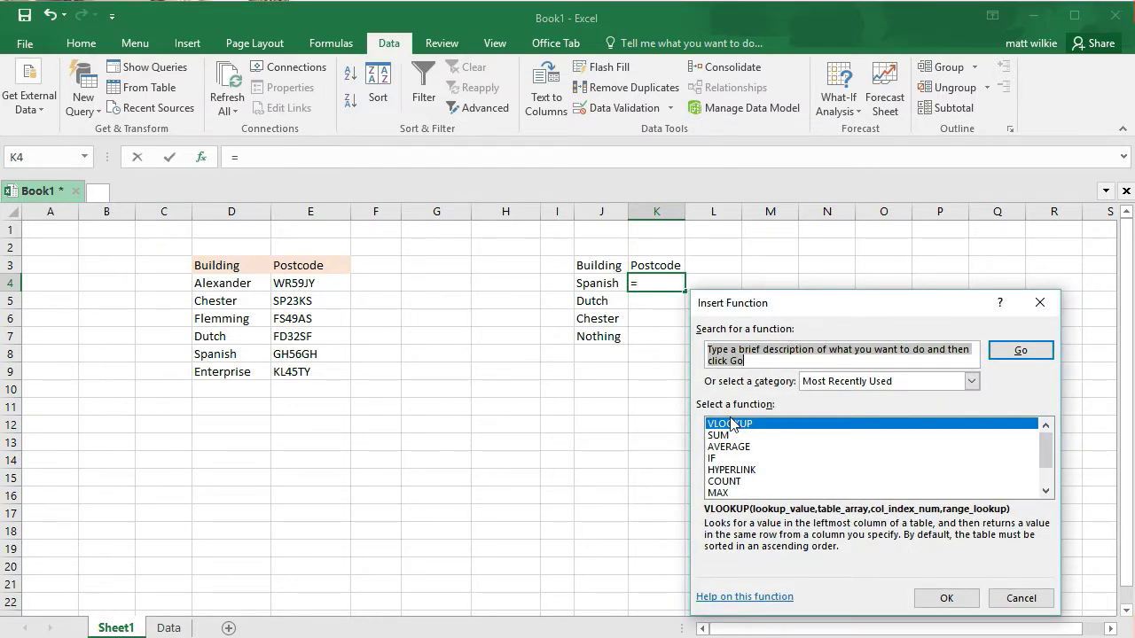
click(857, 383)
click(843, 326)
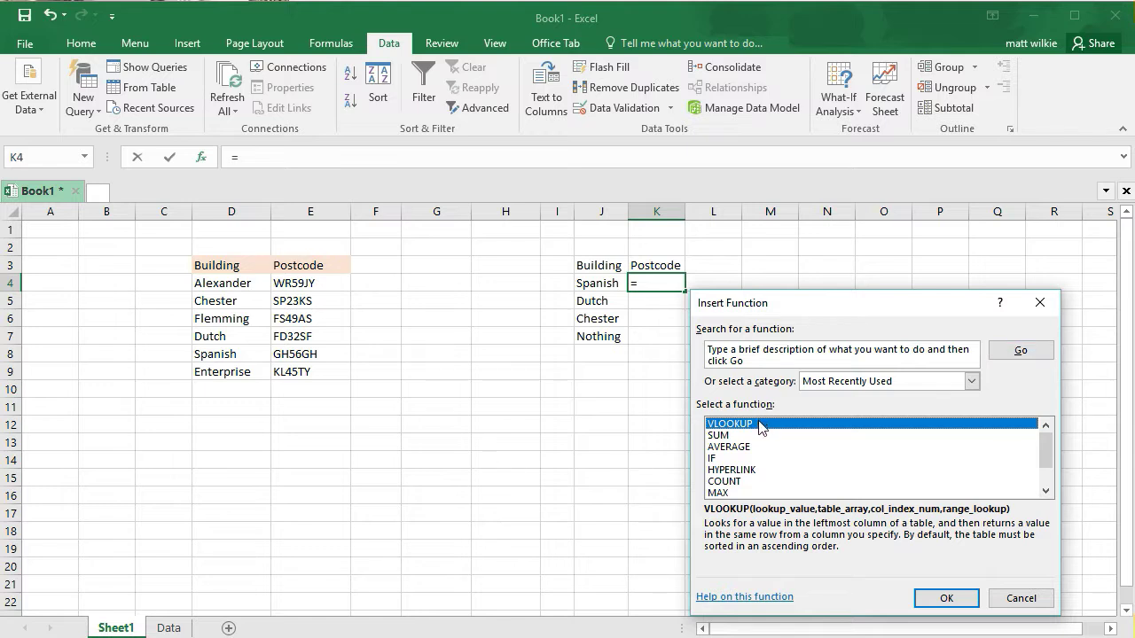
click(937, 604)
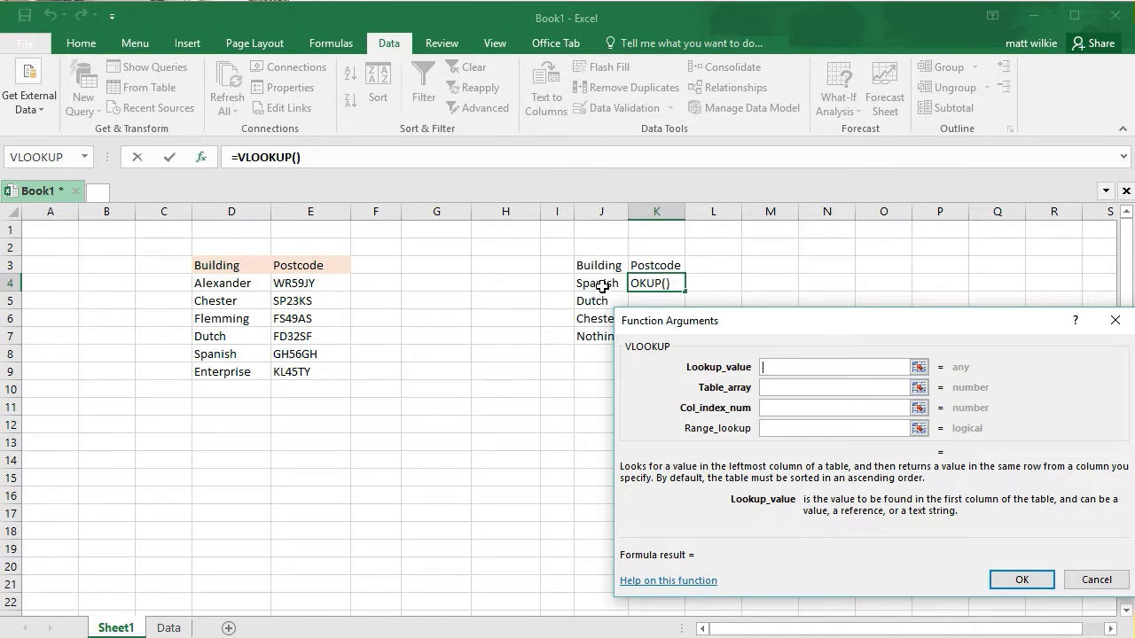
Set the VLOOKUP's lookup value to J4 and its table array to D4:E9
click(603, 282)
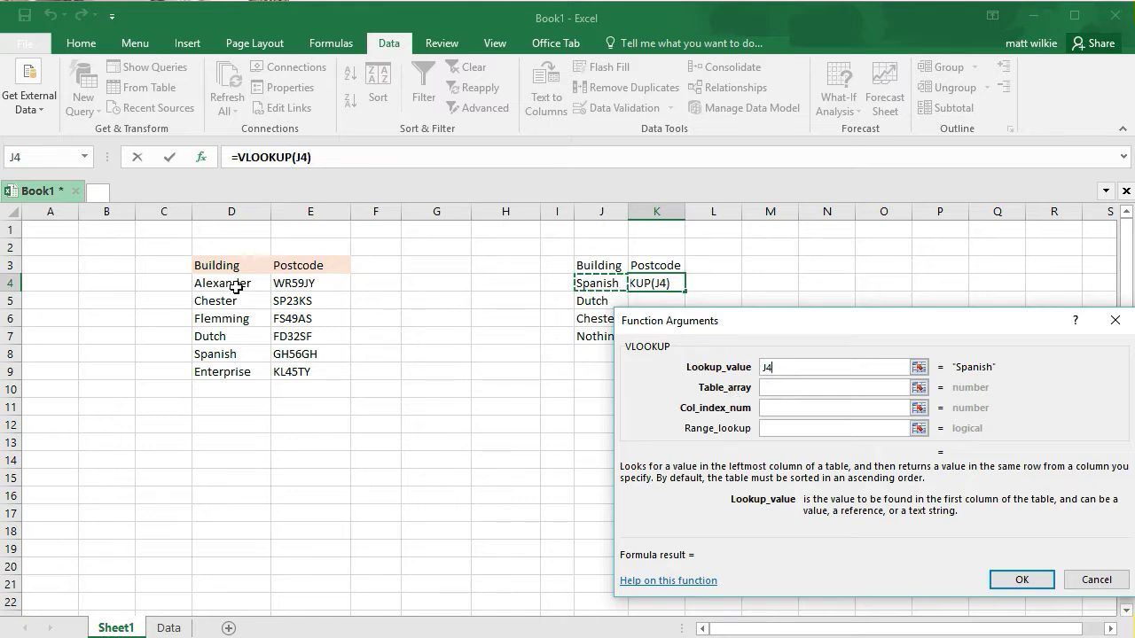
drag(218, 283, 299, 373)
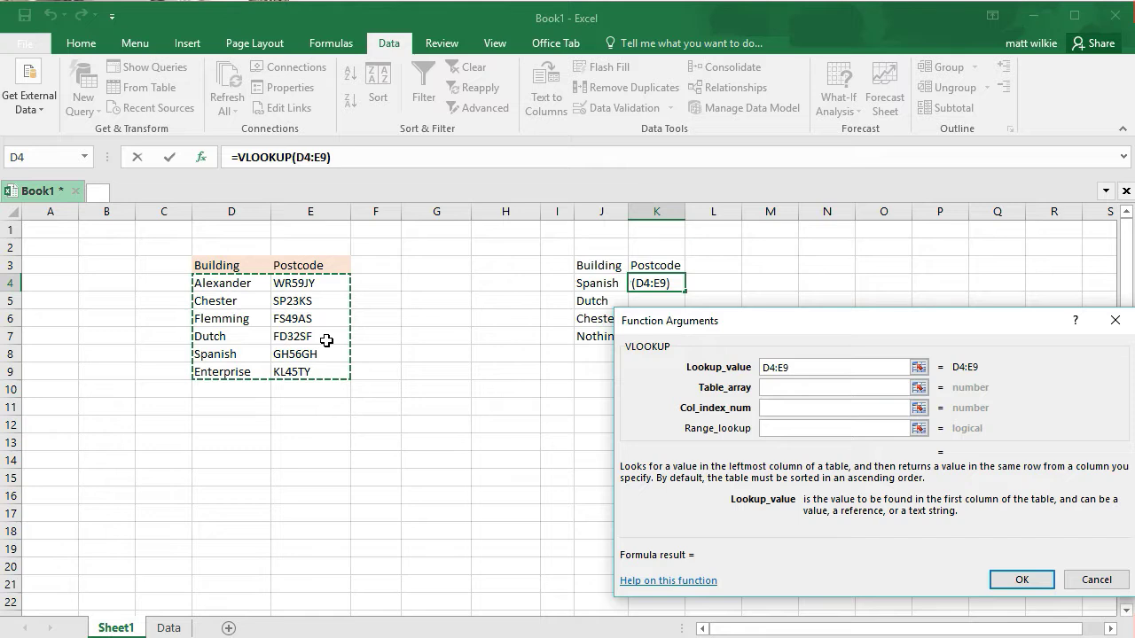
double_click(779, 363)
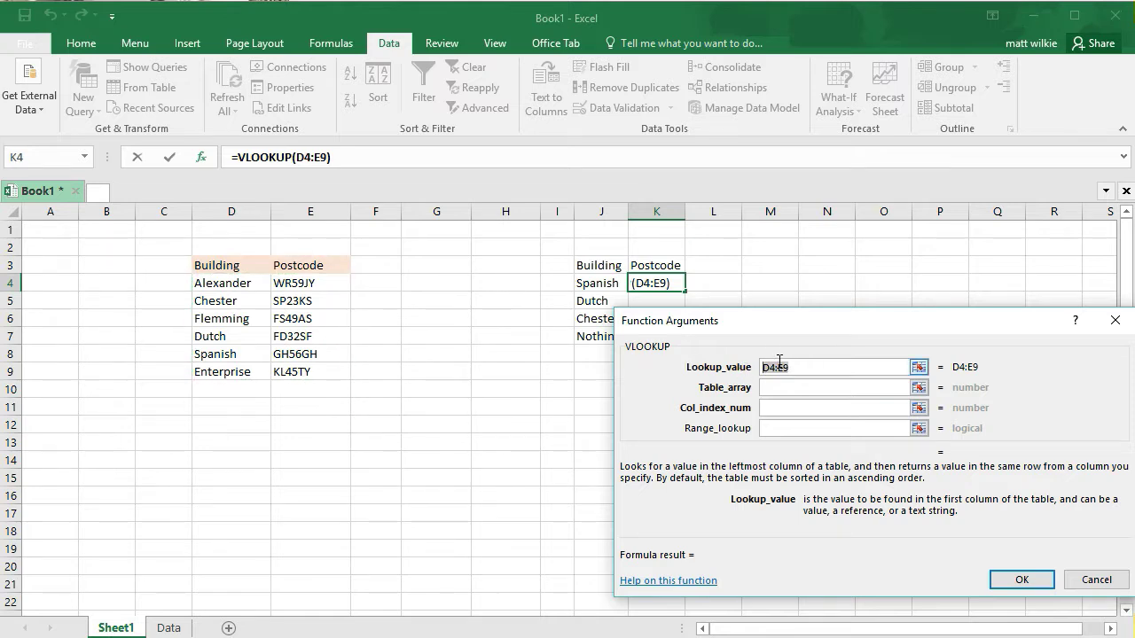
key(BackSpace)
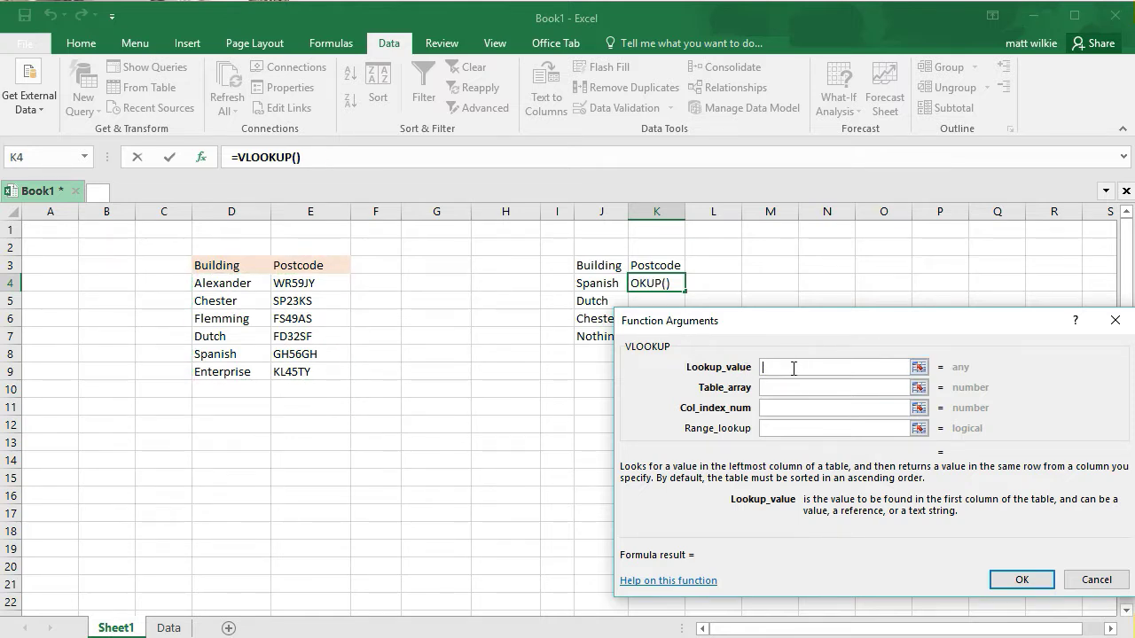
click(795, 387)
key(ctrl+v)
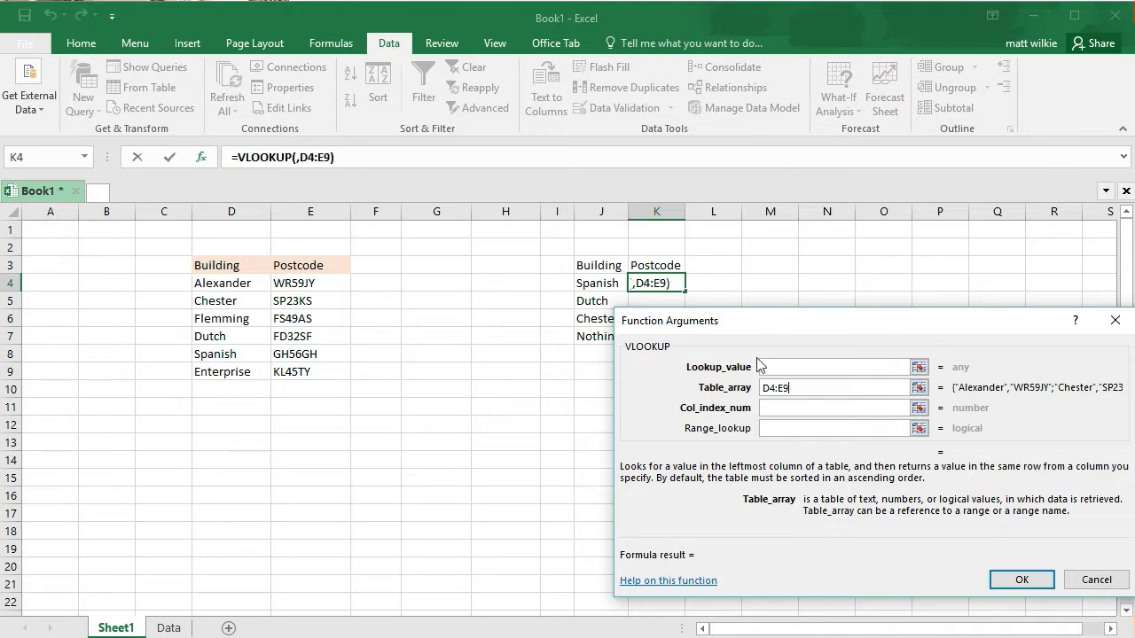
click(761, 366)
click(597, 283)
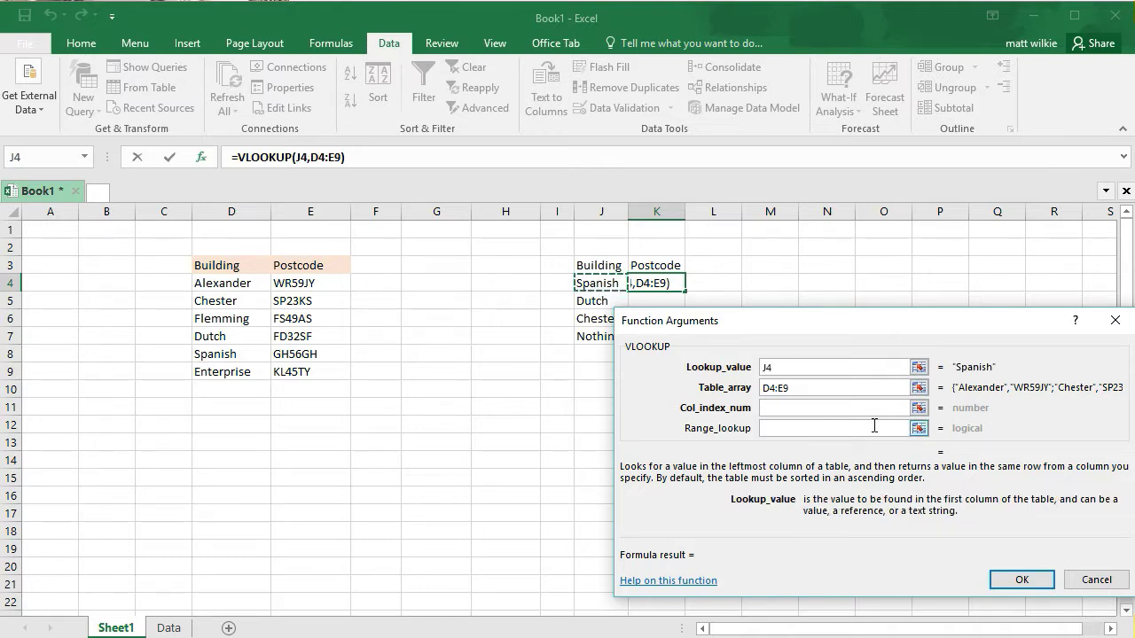
Set the VLOOKUP's column index number to 2 so it returns values from the Postcode column
click(785, 407)
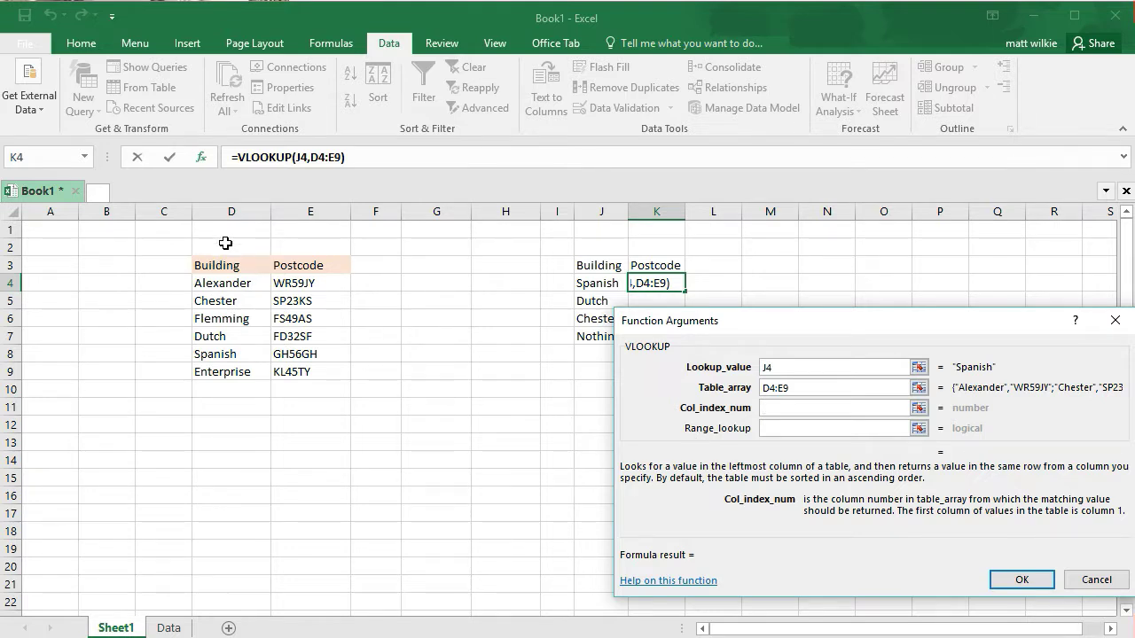
drag(225, 393, 225, 410)
click(297, 233)
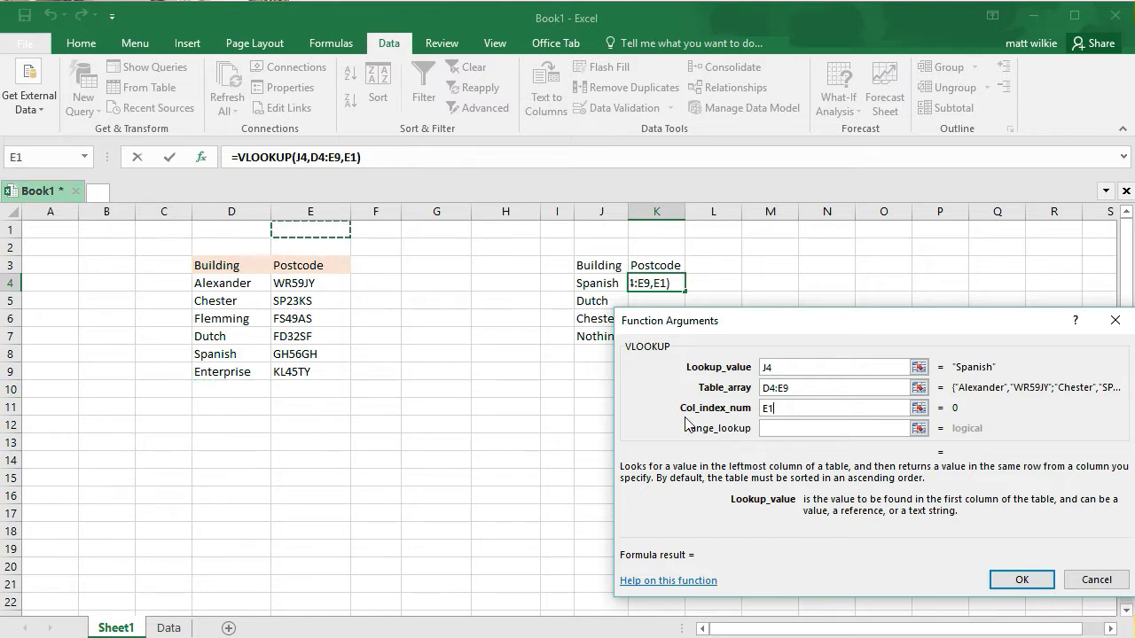
click(305, 282)
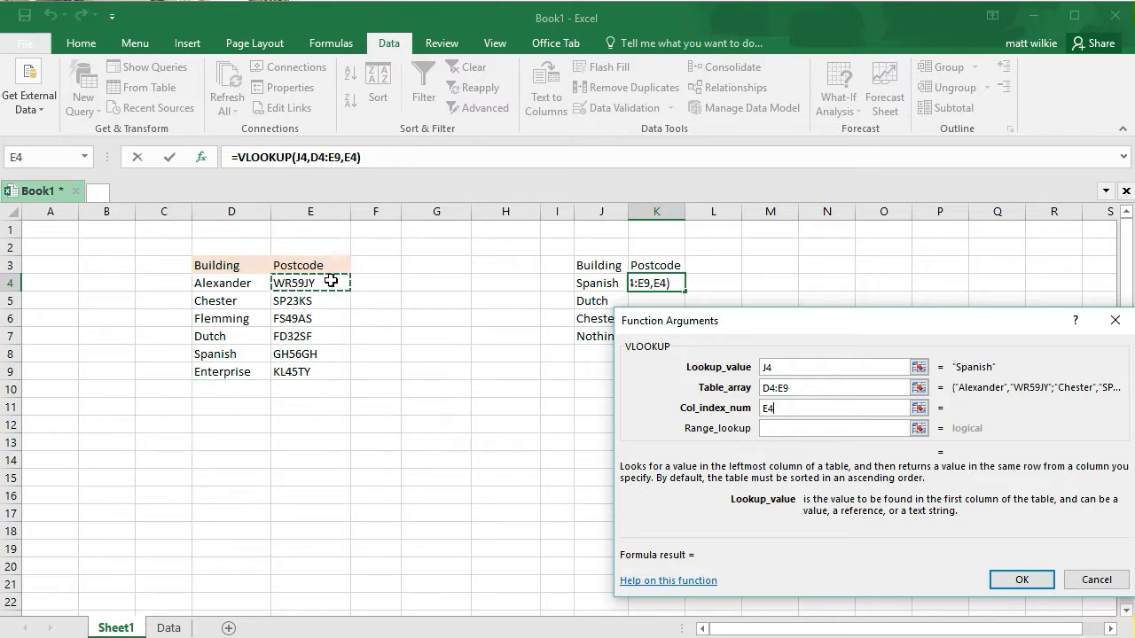
click(845, 427)
key(BackSpace)
key(BackSpace)
text(2)
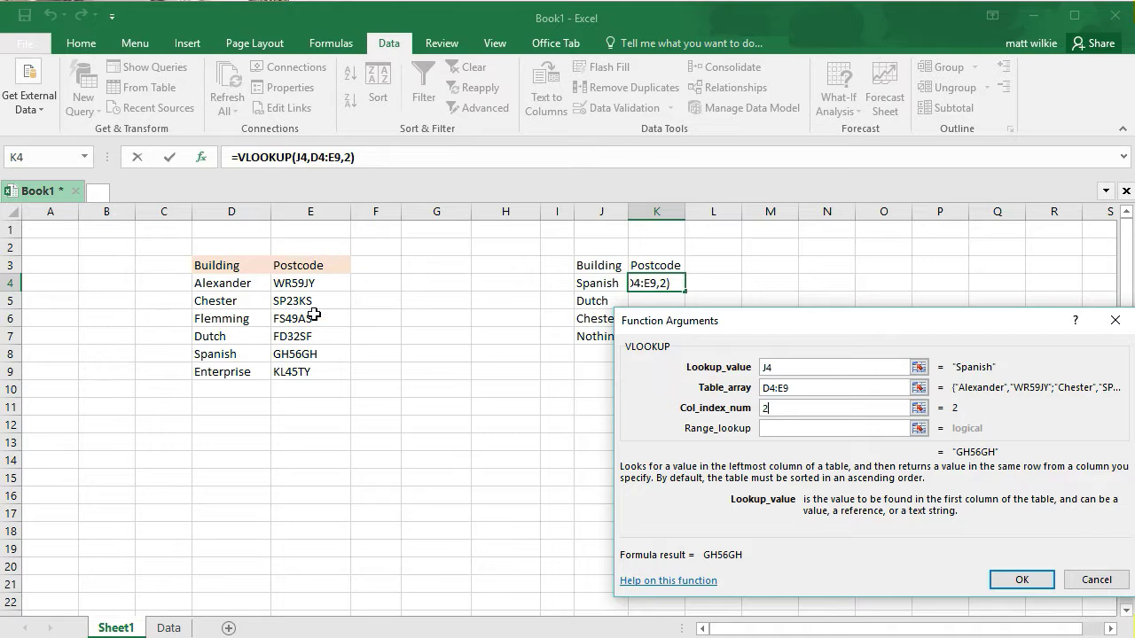
Set the VLOOKUP's range lookup to false for an exact match and insert the function in K4
click(786, 427)
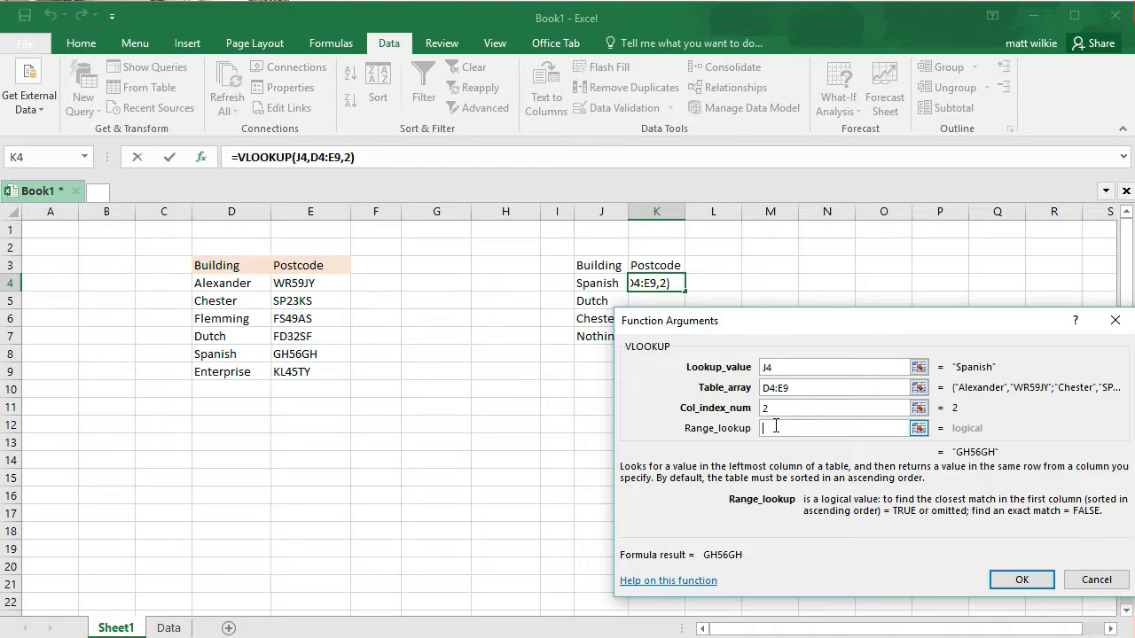
text(fal)
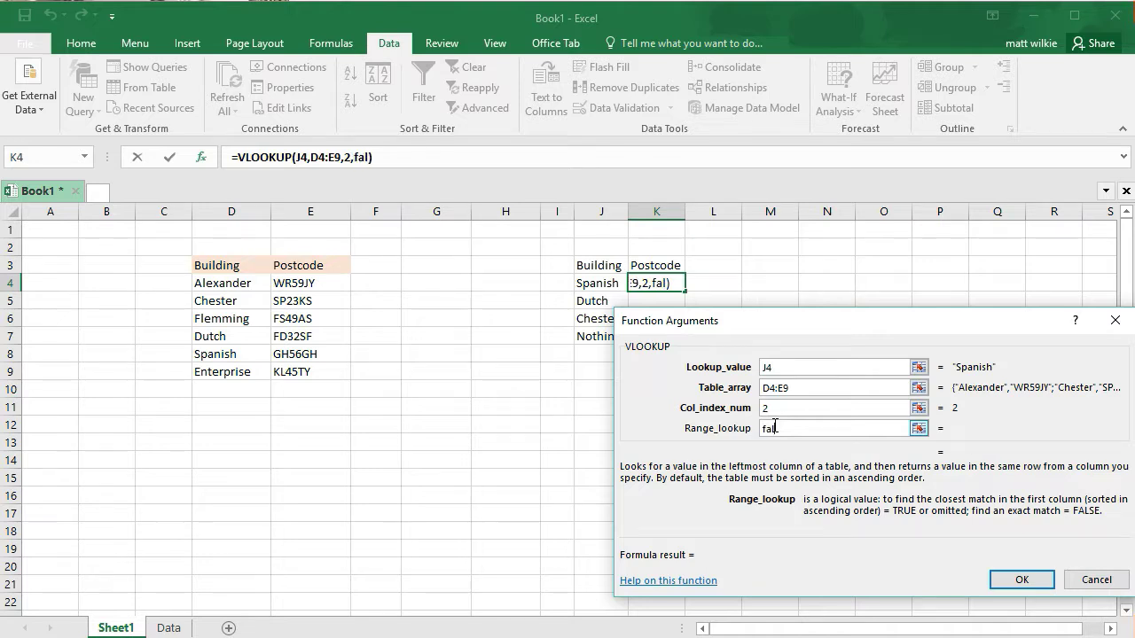
text(se)
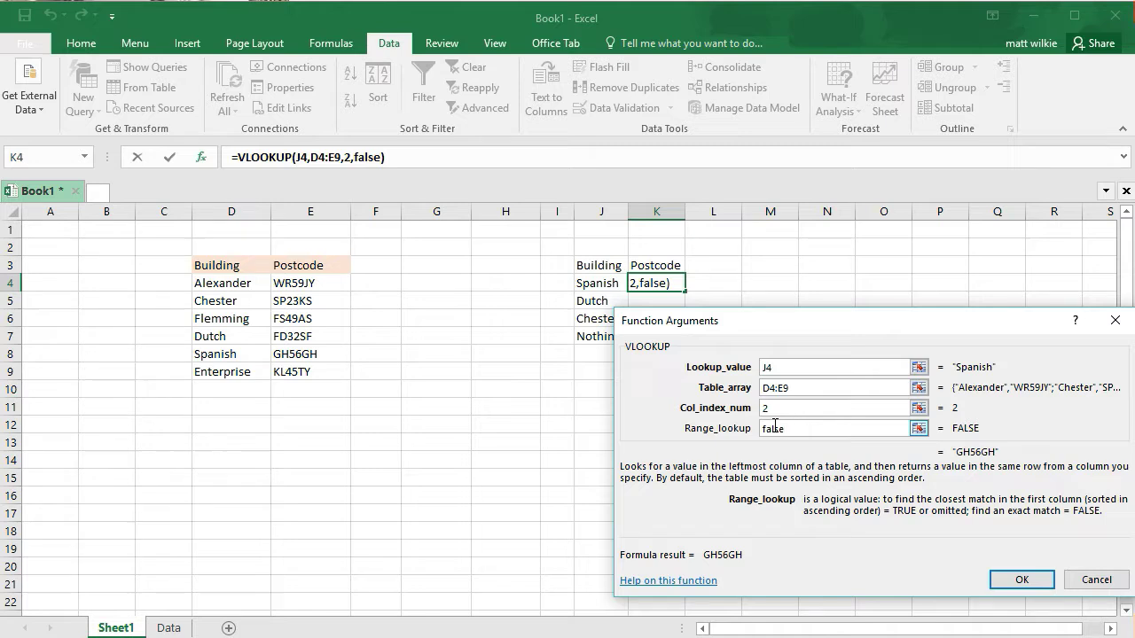
click(1024, 580)
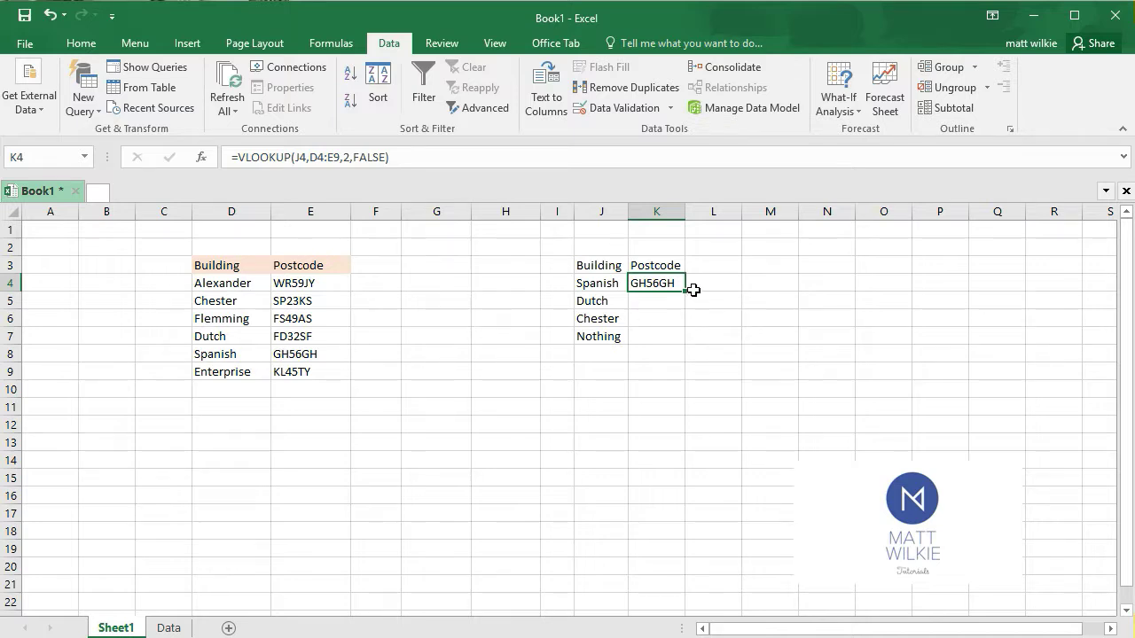
Fill the K4 formula down to K7 and extend the table range in K5 upward to D4:E10
drag(684, 287, 687, 346)
click(665, 301)
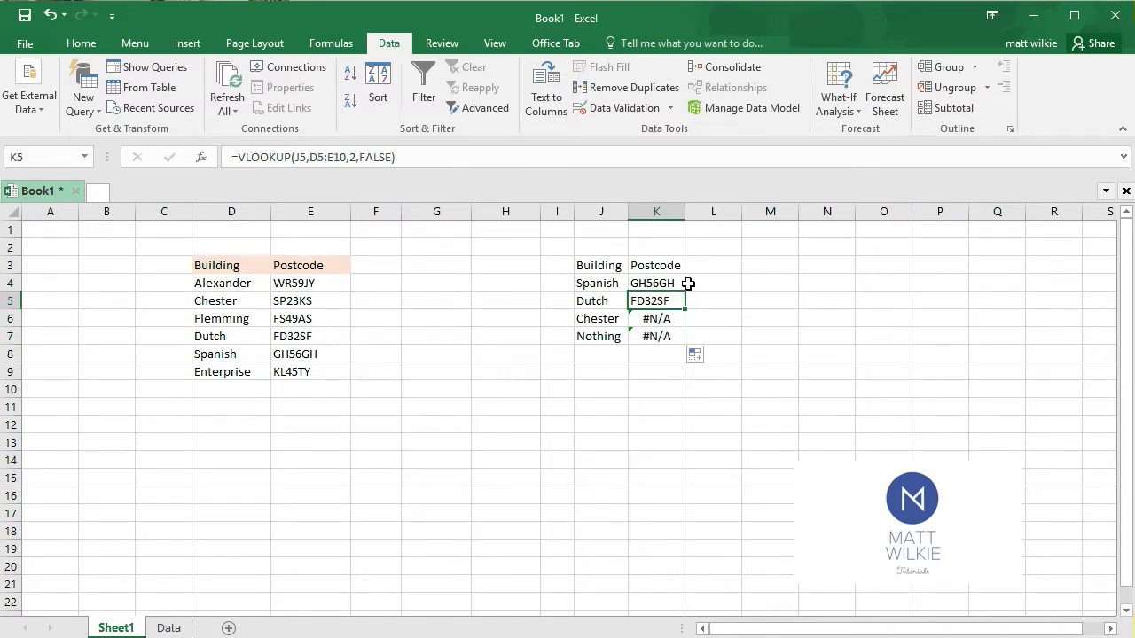
double_click(661, 301)
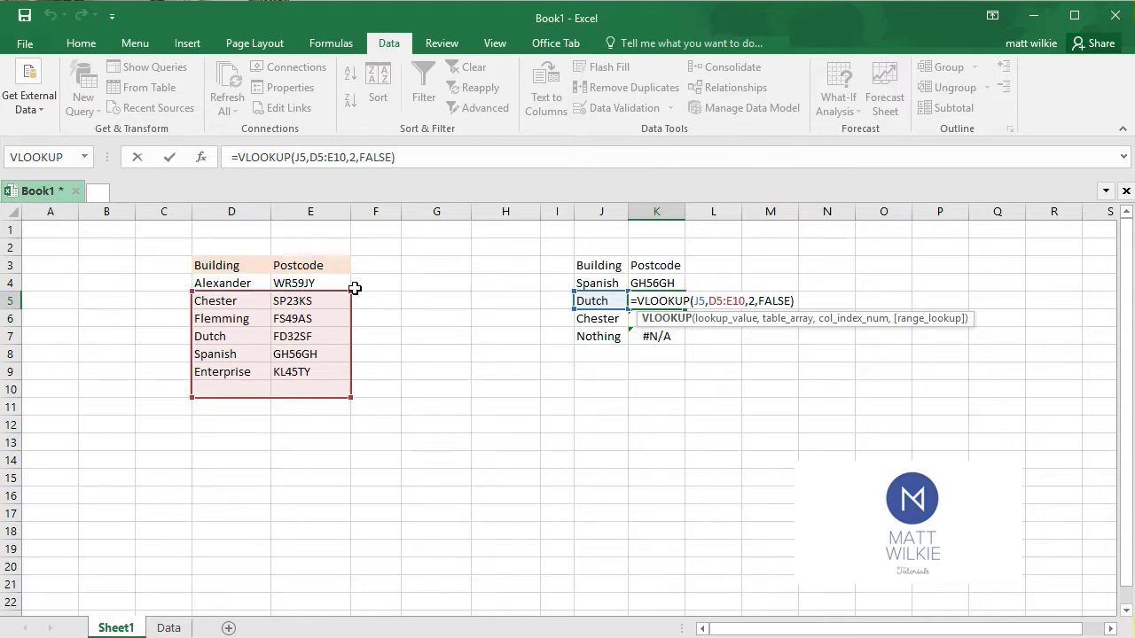
drag(351, 291, 370, 275)
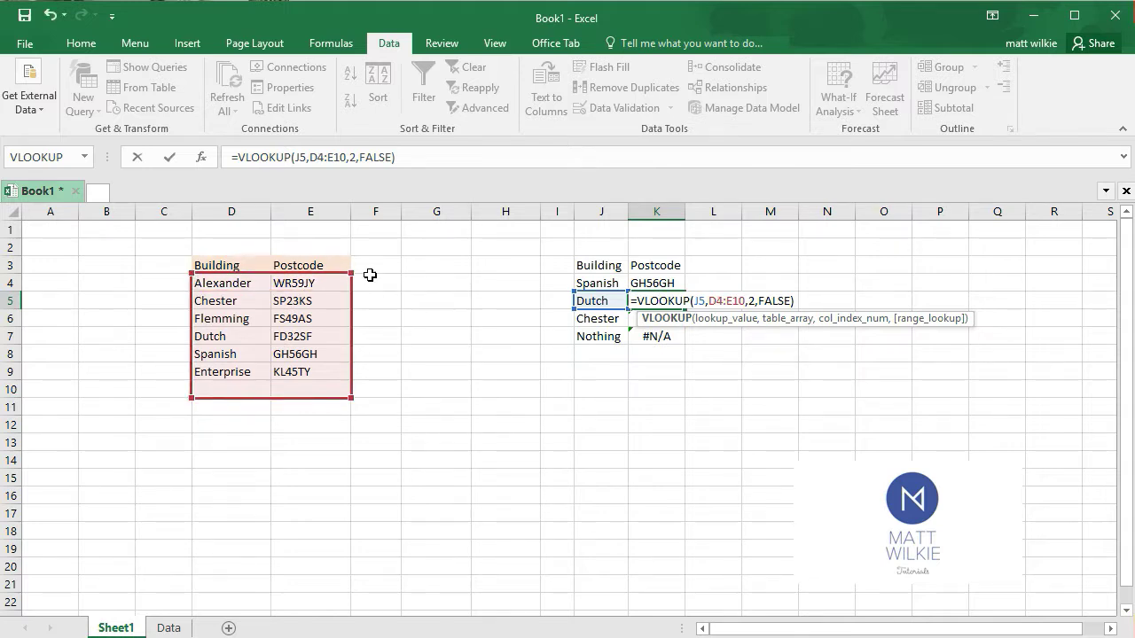
click(610, 322)
Extend the table range in the Chester building's VLOOKUP in K6 upward to D4:E11
click(651, 322)
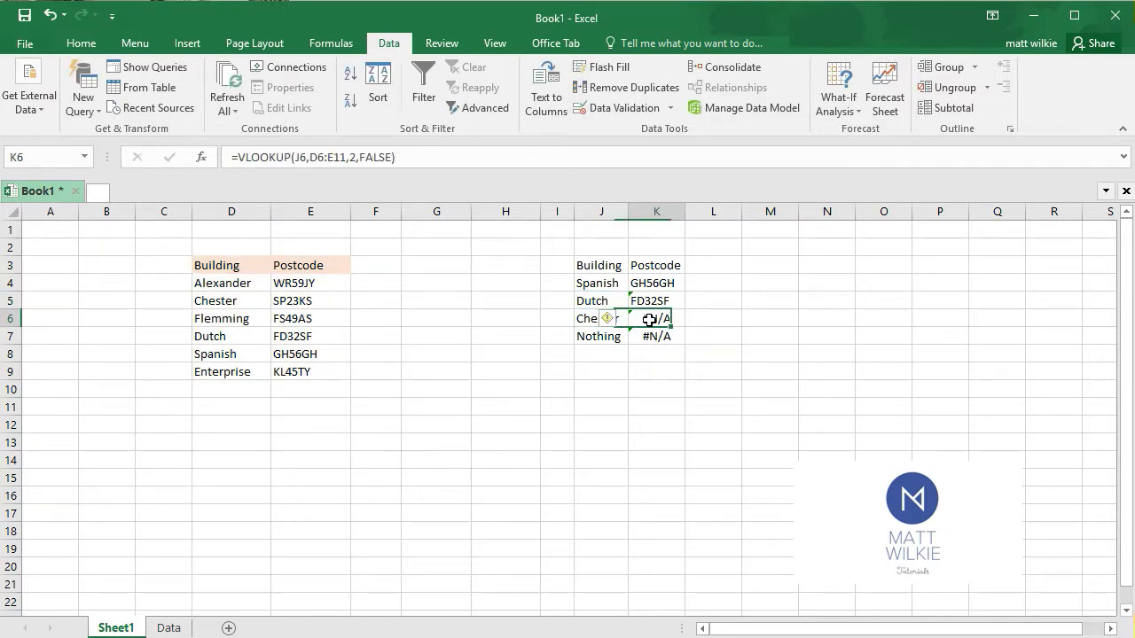
double_click(650, 320)
drag(349, 305, 346, 277)
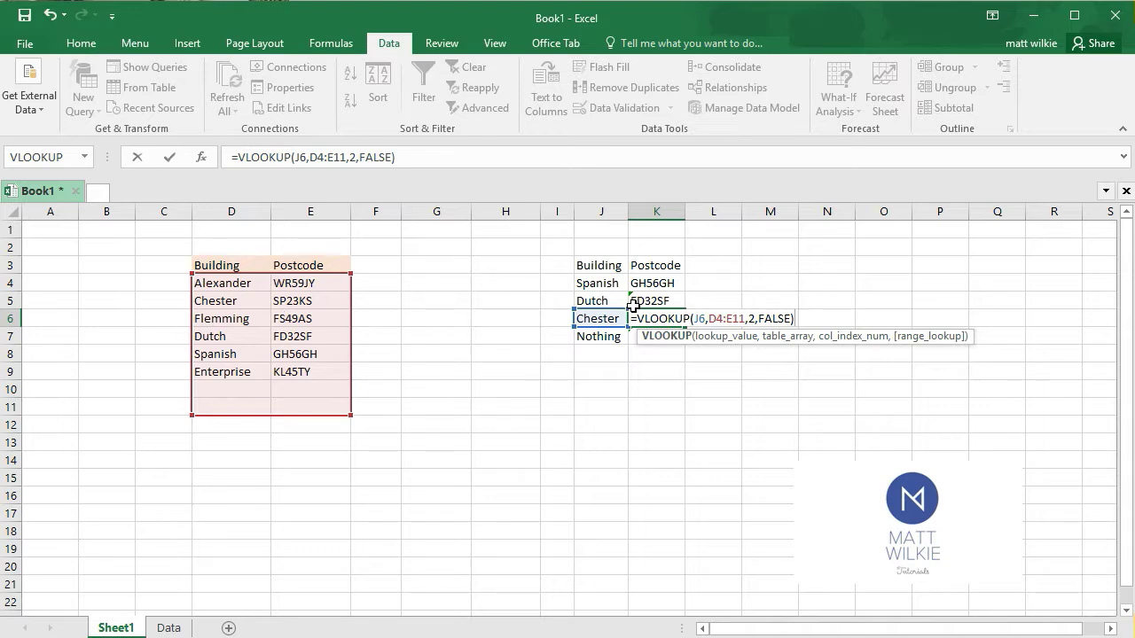
key(Return)
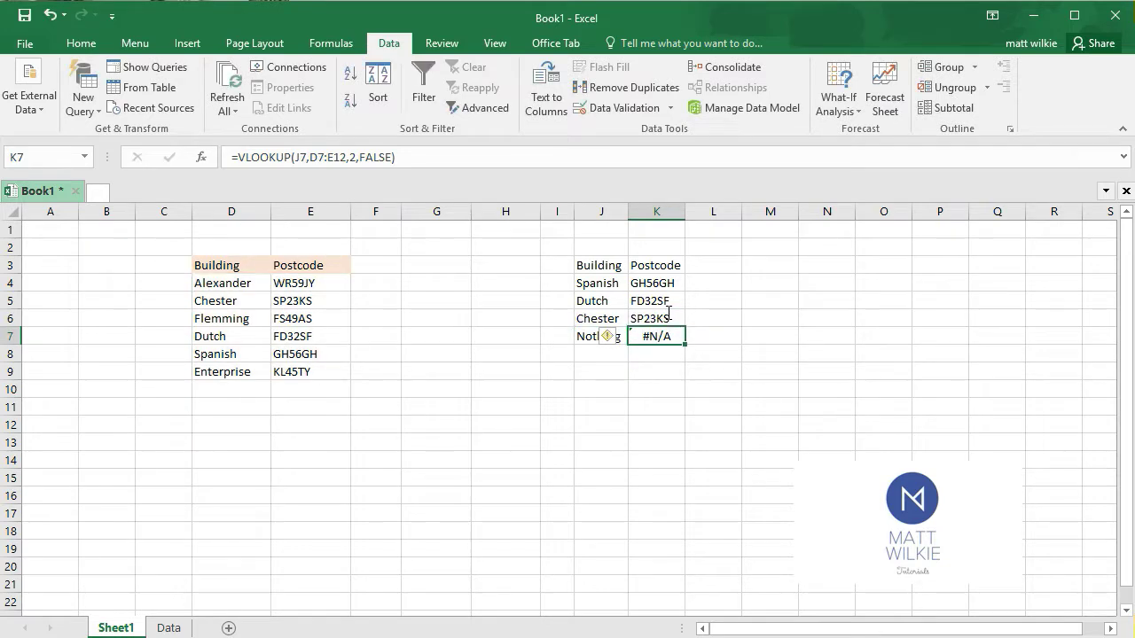
click(524, 385)
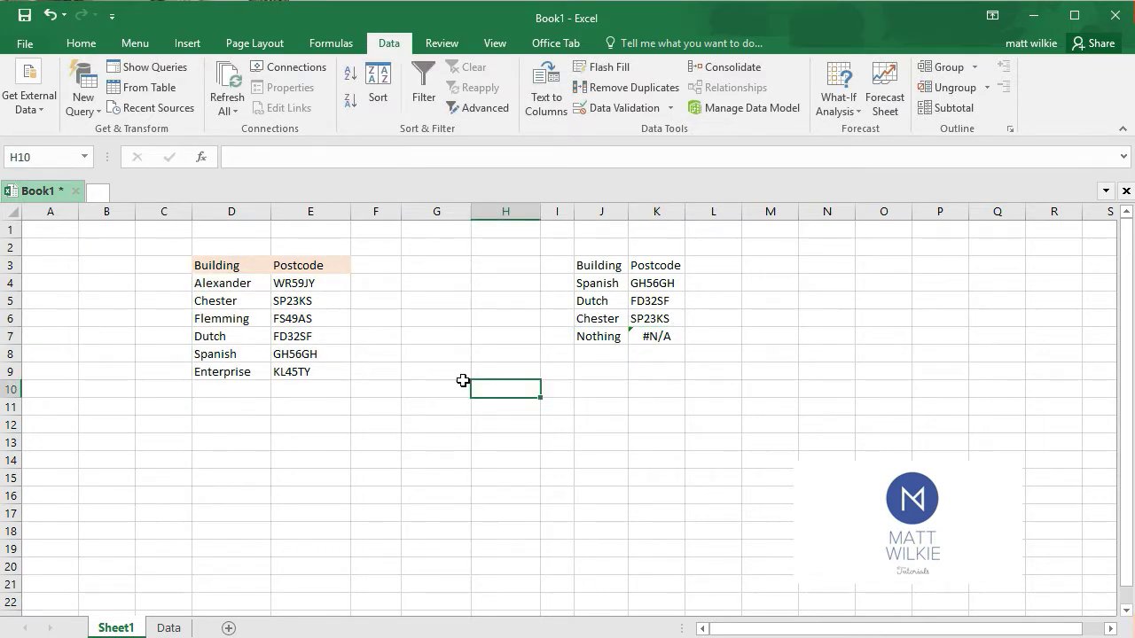
Extend the table range in the Nothing row's VLOOKUP in K7 upward to D4:E12 and review the formula
double_click(667, 334)
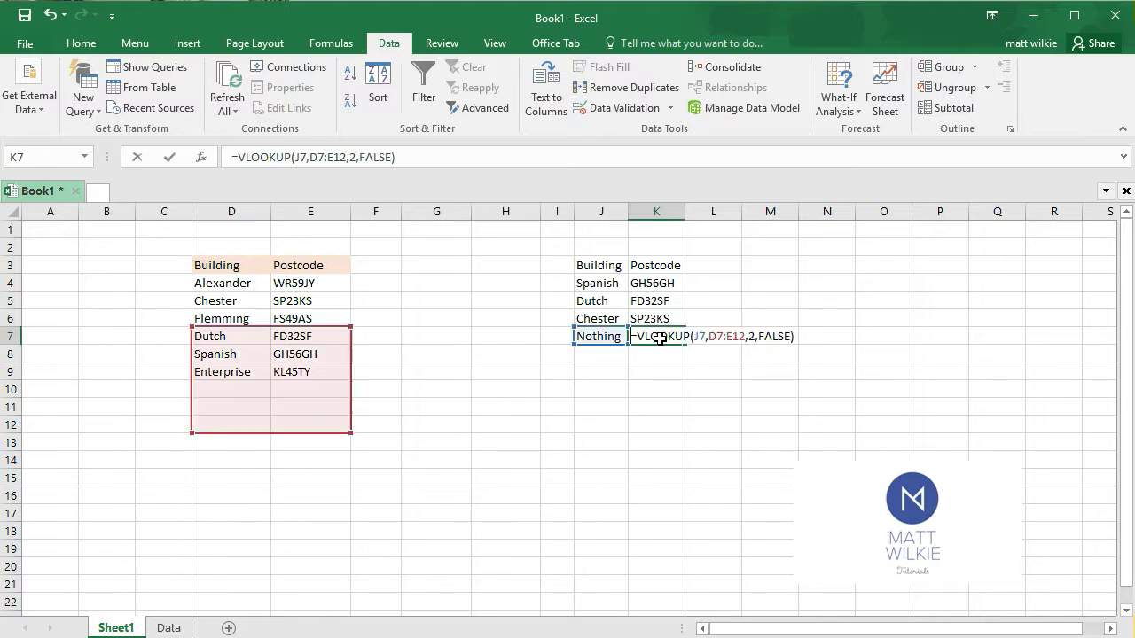
click(353, 325)
double_click(675, 335)
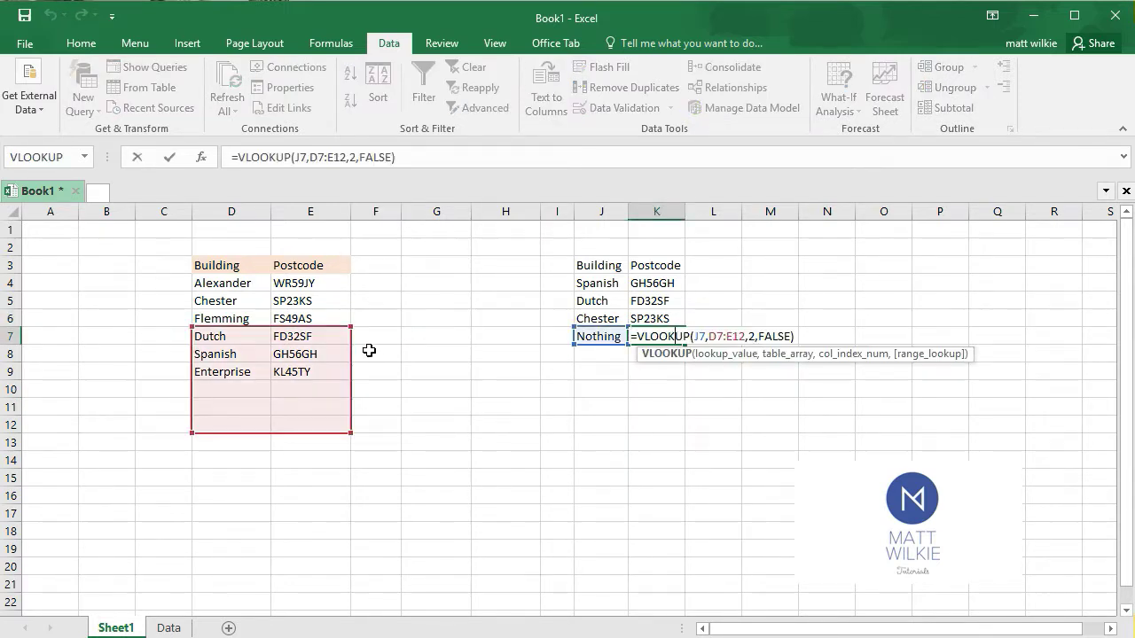
drag(349, 326, 347, 278)
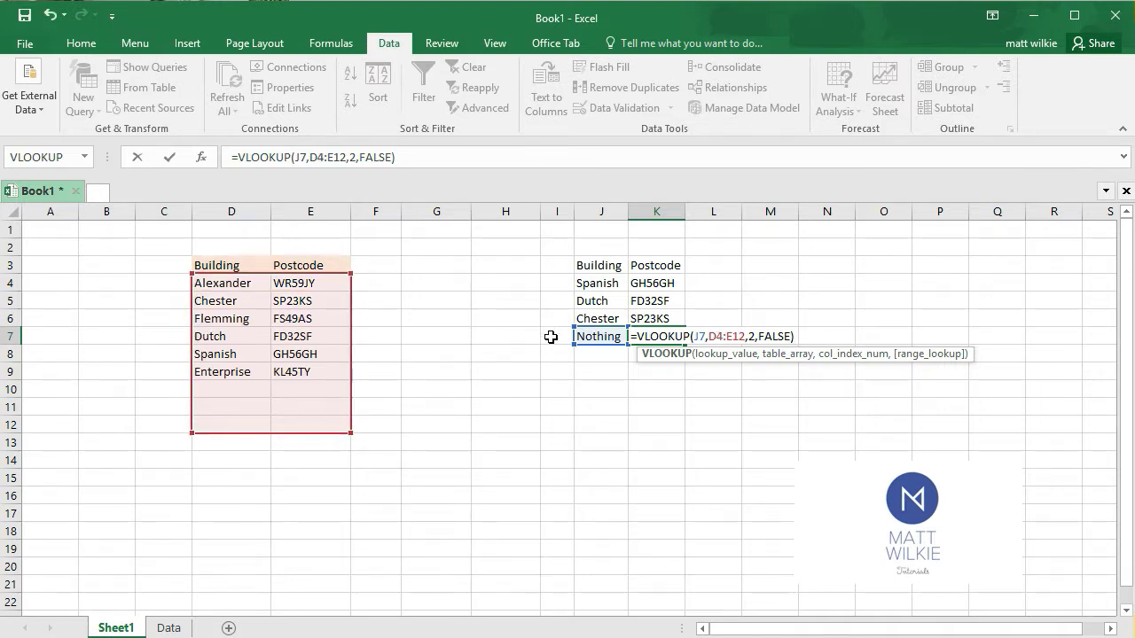
key(Return)
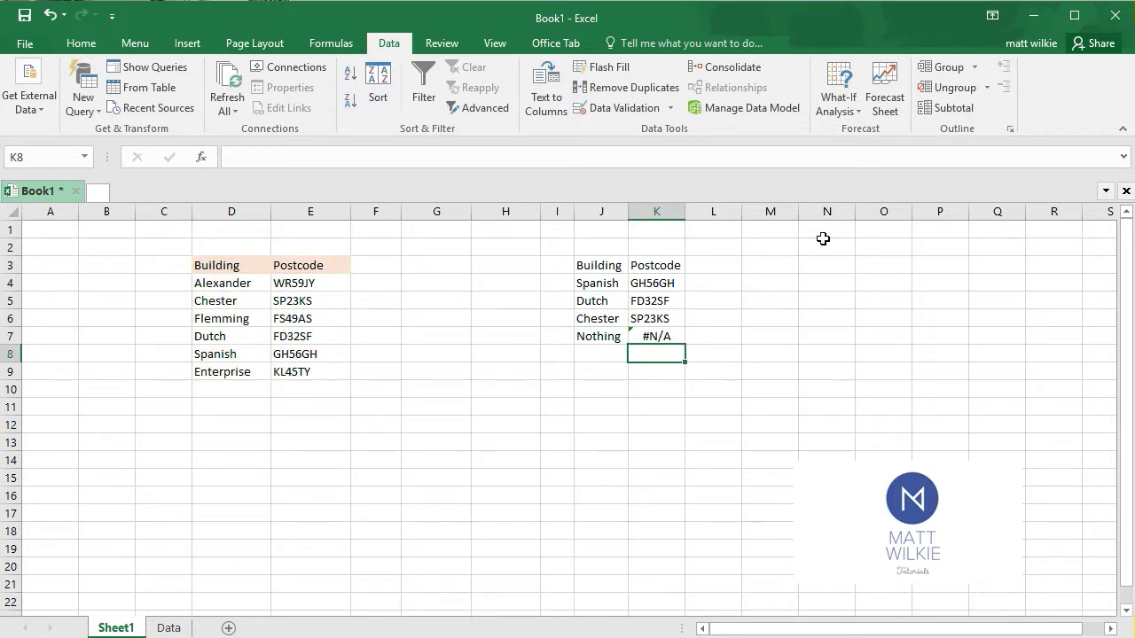
click(654, 341)
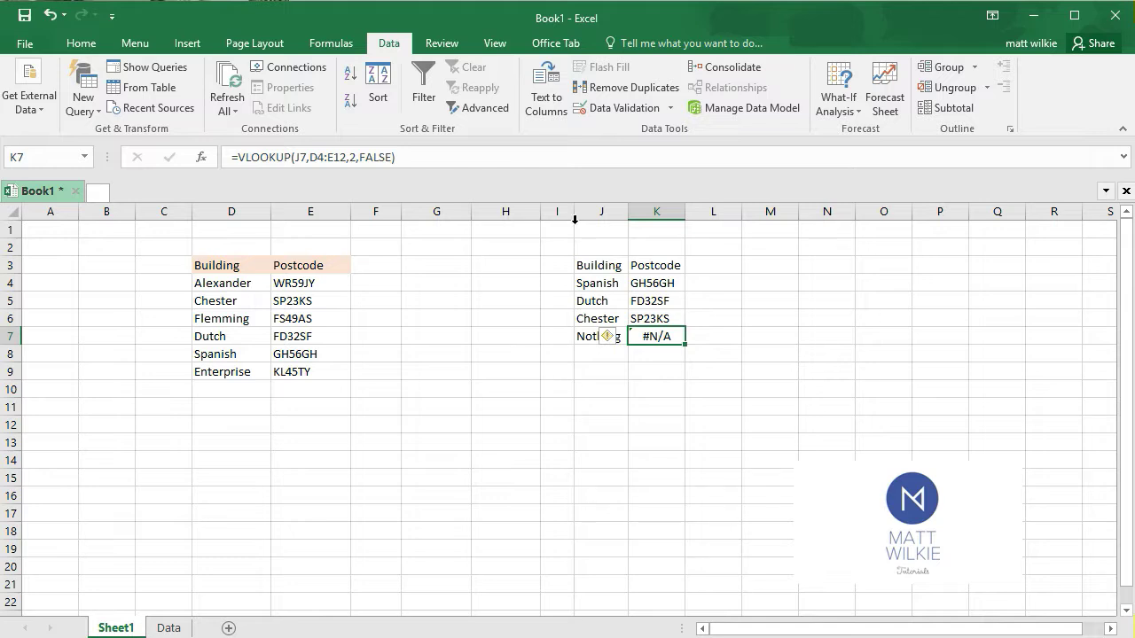
mouse_move(624, 345)
click(672, 353)
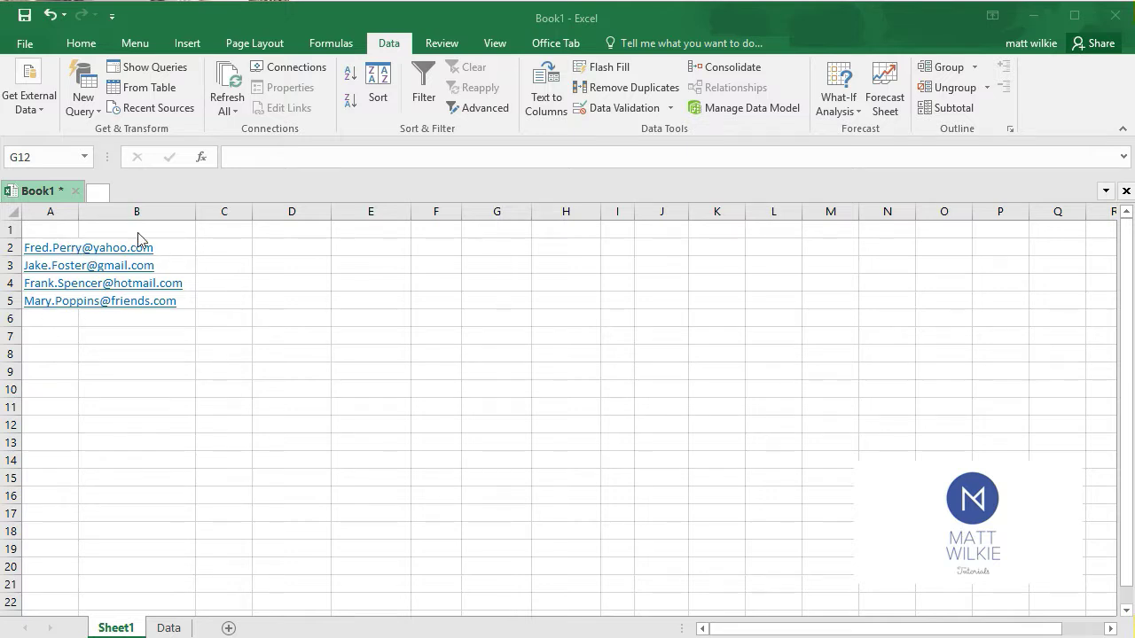
Enter the first contact's full name in B2, start the second in B3, and accept the Flash Fill suggestions through B5
click(183, 245)
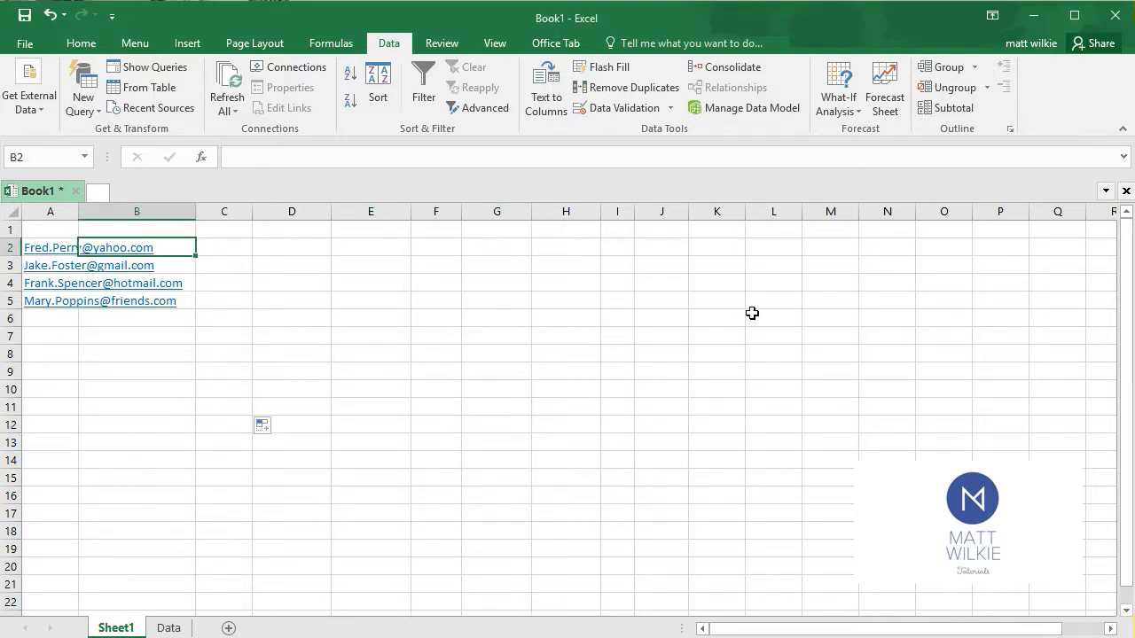
text(F)
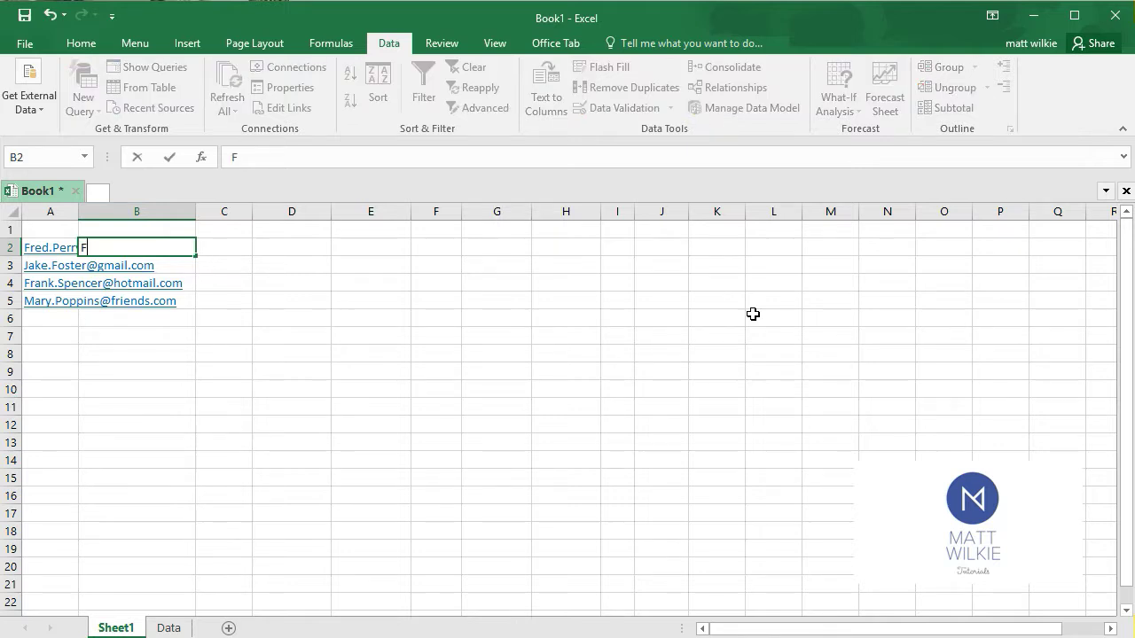
text(red Perry)
key(Return)
text(Jake Foster)
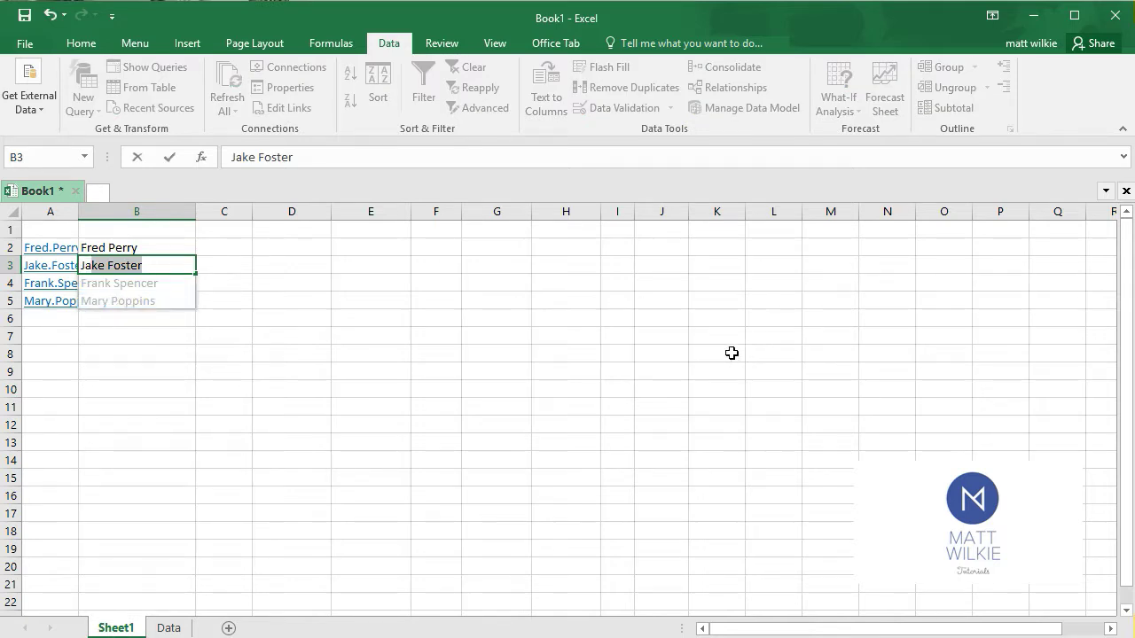
click(130, 299)
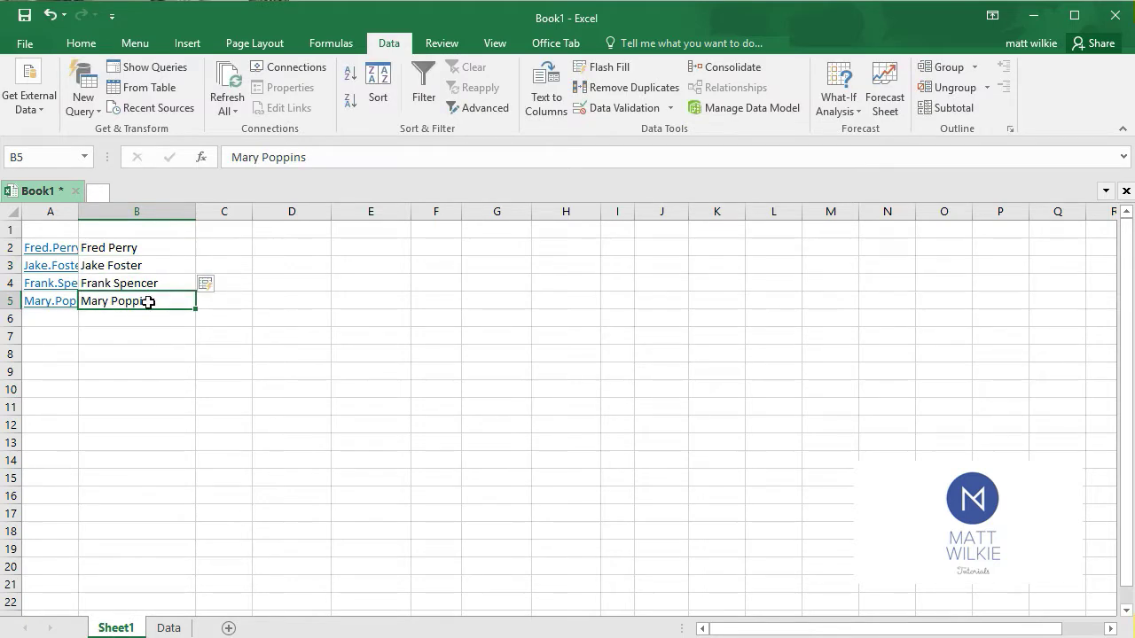
click(351, 372)
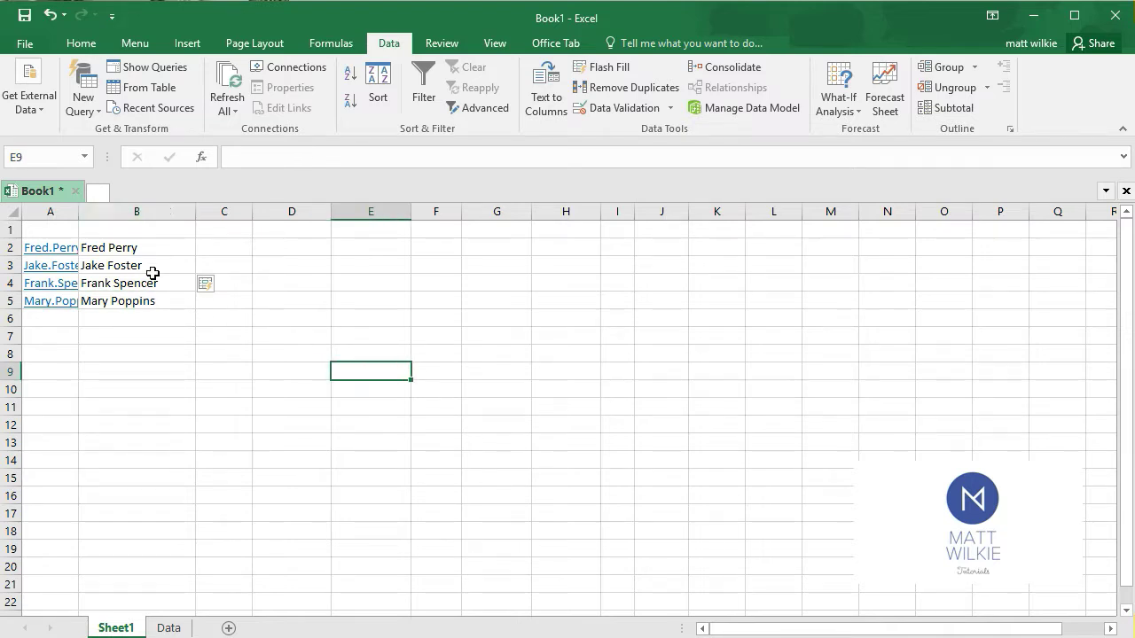
click(165, 248)
click(168, 280)
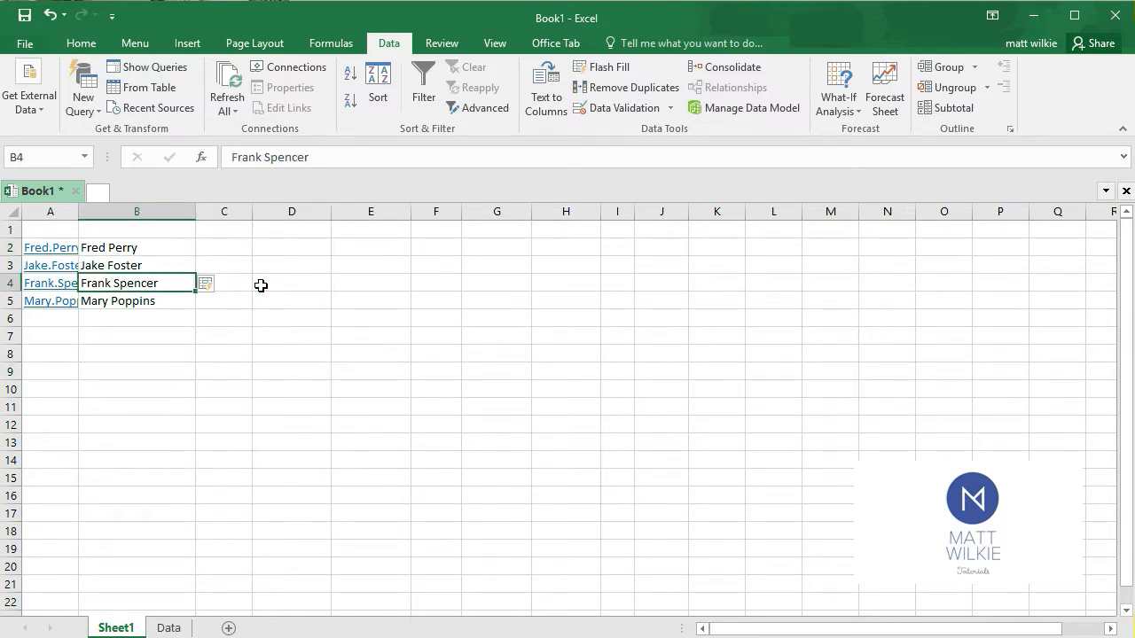
click(227, 230)
click(235, 263)
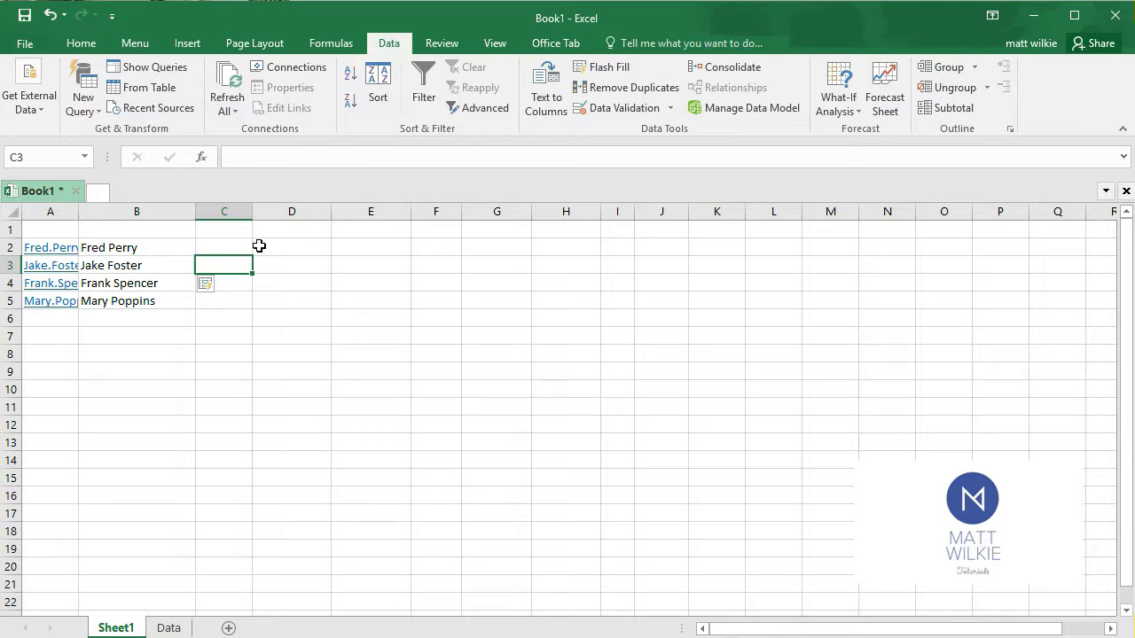
Enter 1 in cell C2 beside the first contact's name
click(248, 247)
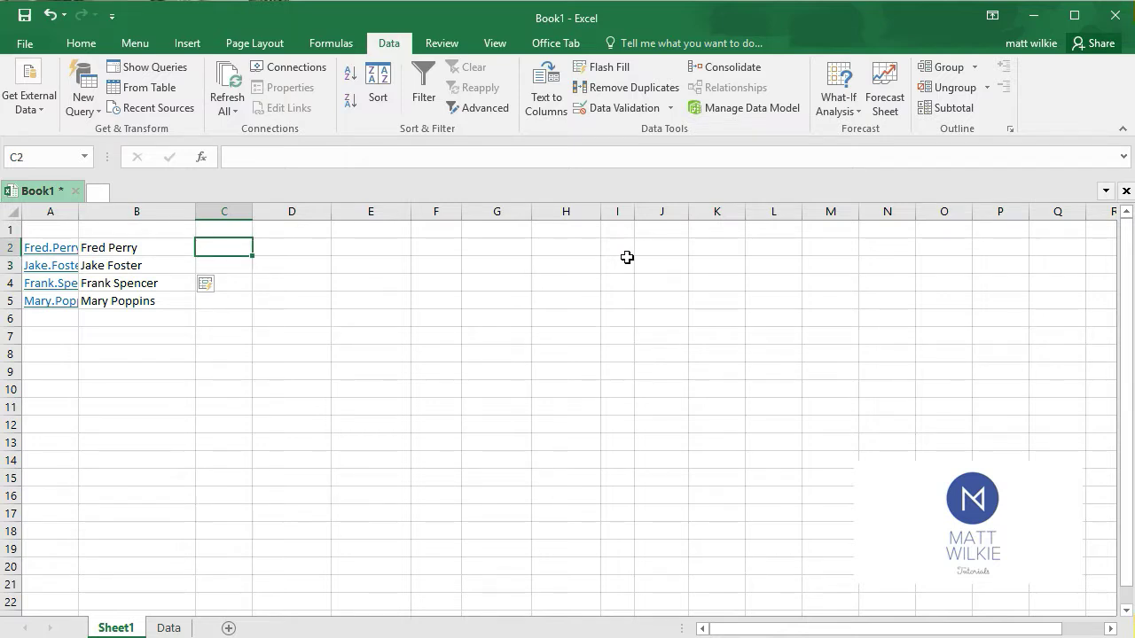
text(1)
key(Return)
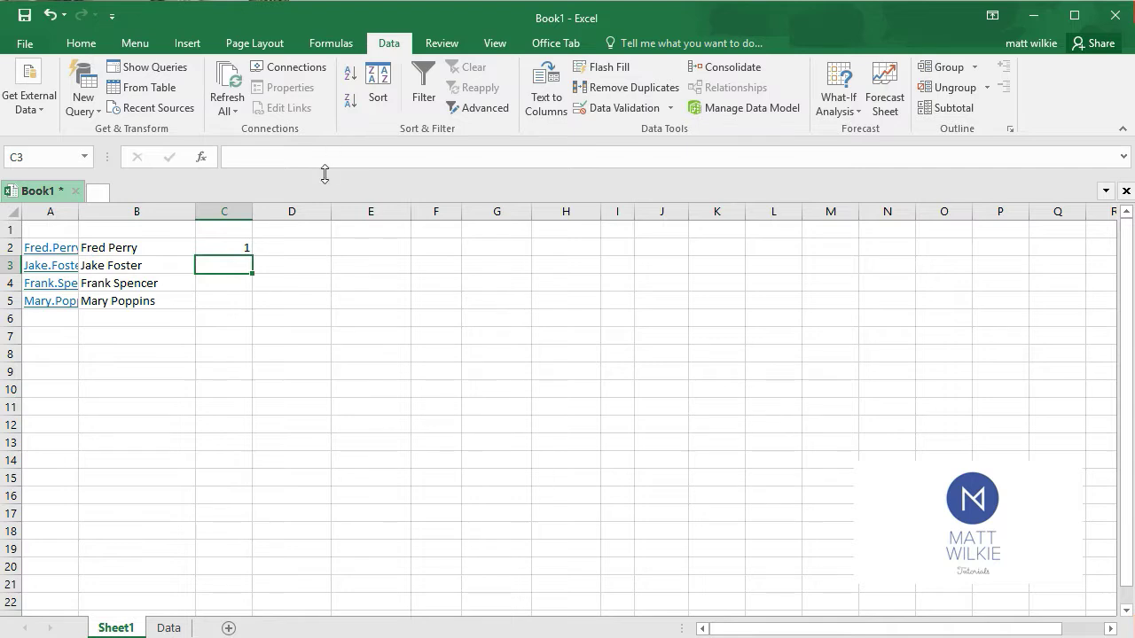
Fill the value 1 from C2 down through C5
click(209, 249)
drag(252, 255, 248, 306)
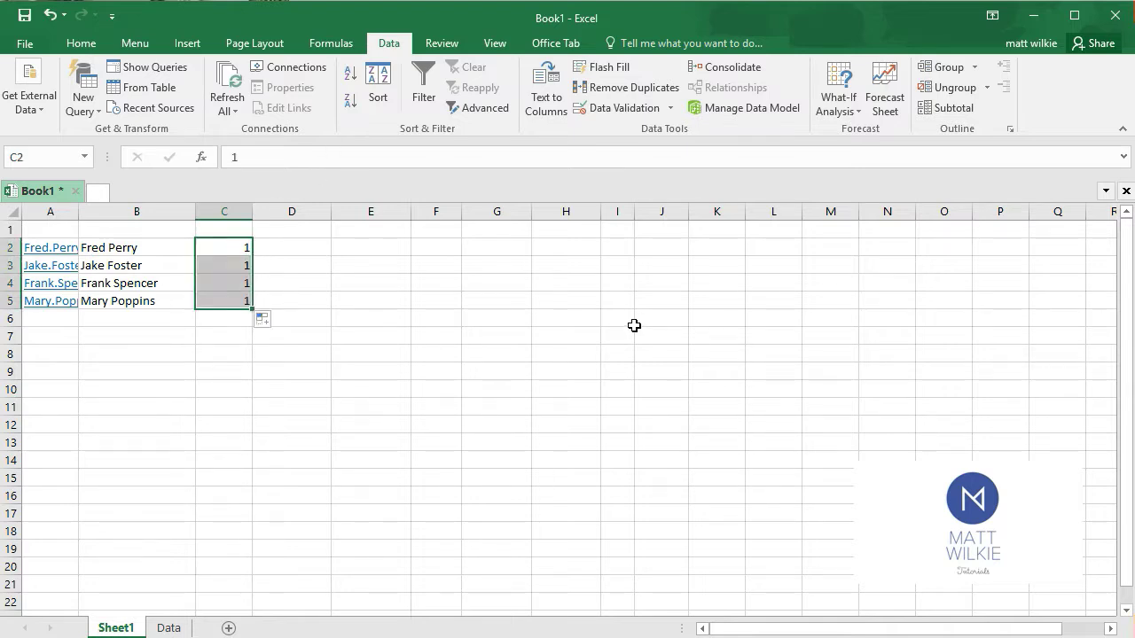
click(331, 297)
click(241, 248)
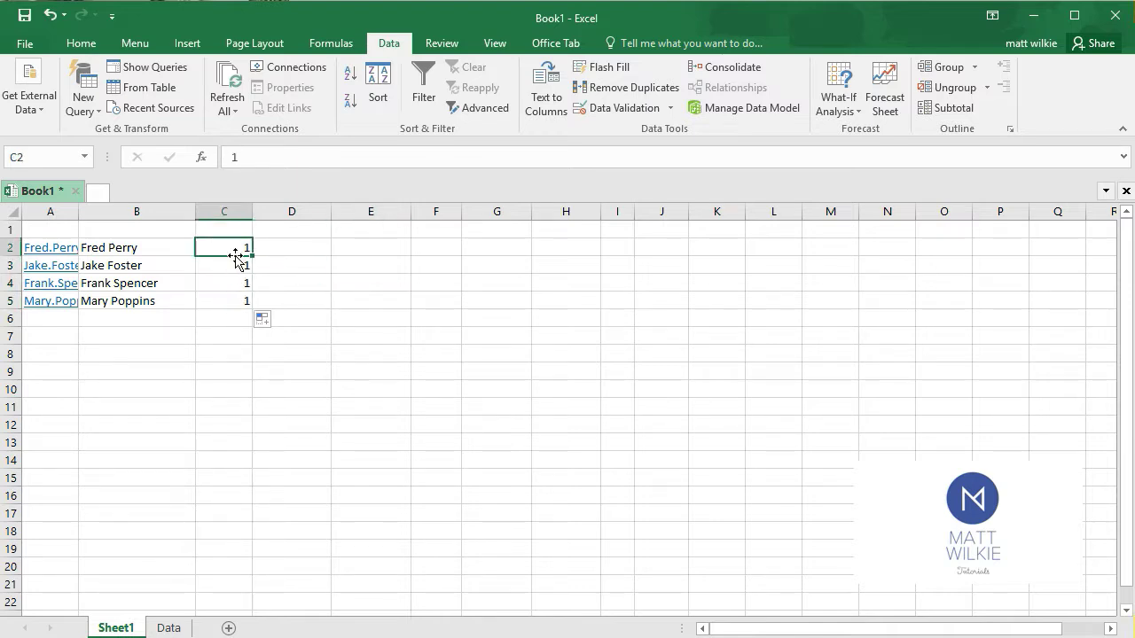
Enter 2 in C3 and extend the number series from C2:C3 down through C5
click(233, 268)
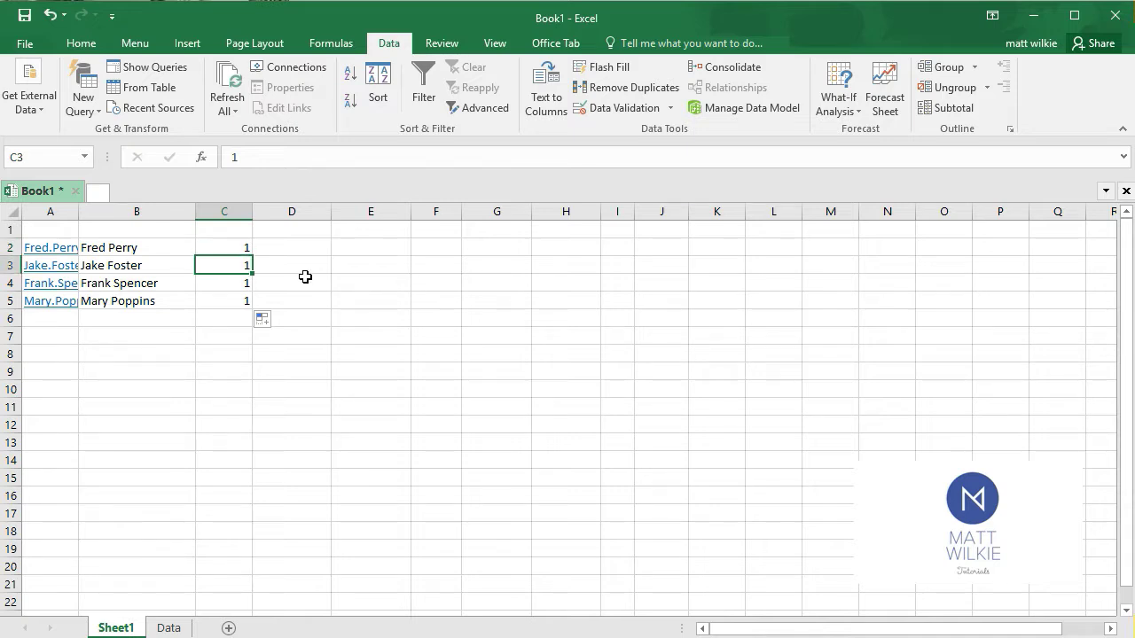
text(2)
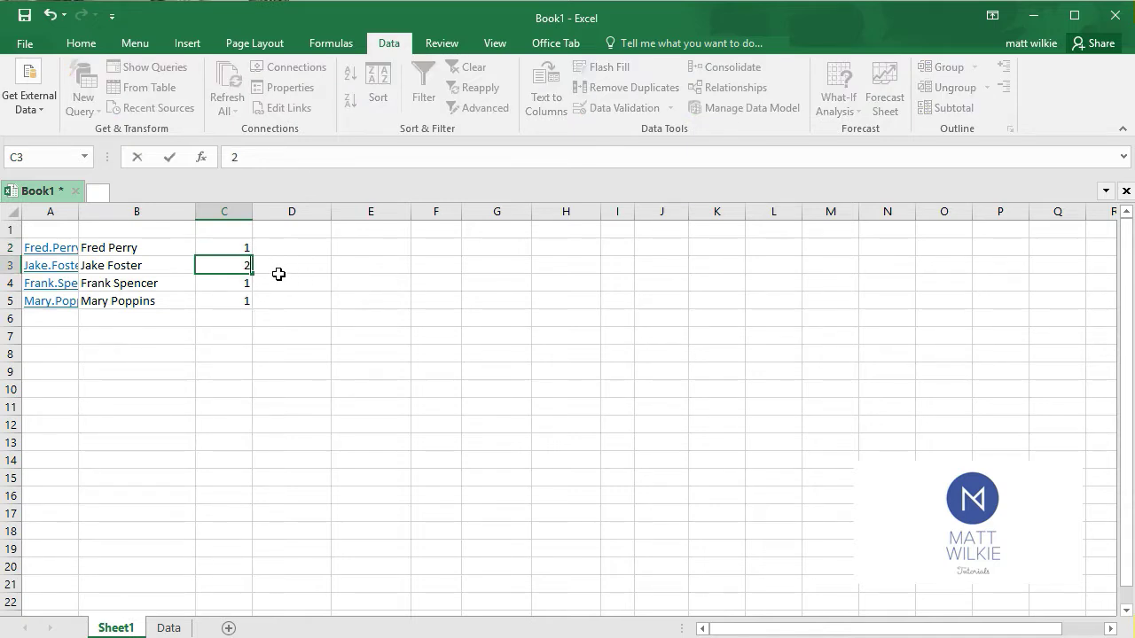
click(237, 245)
drag(228, 245, 226, 264)
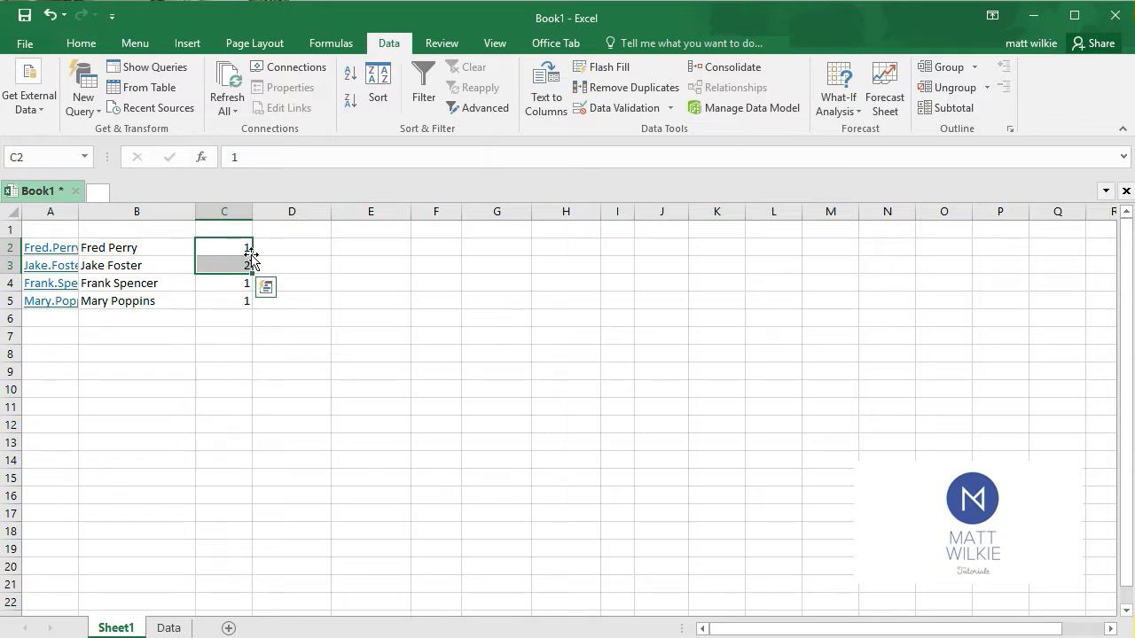
drag(254, 275, 254, 300)
click(344, 294)
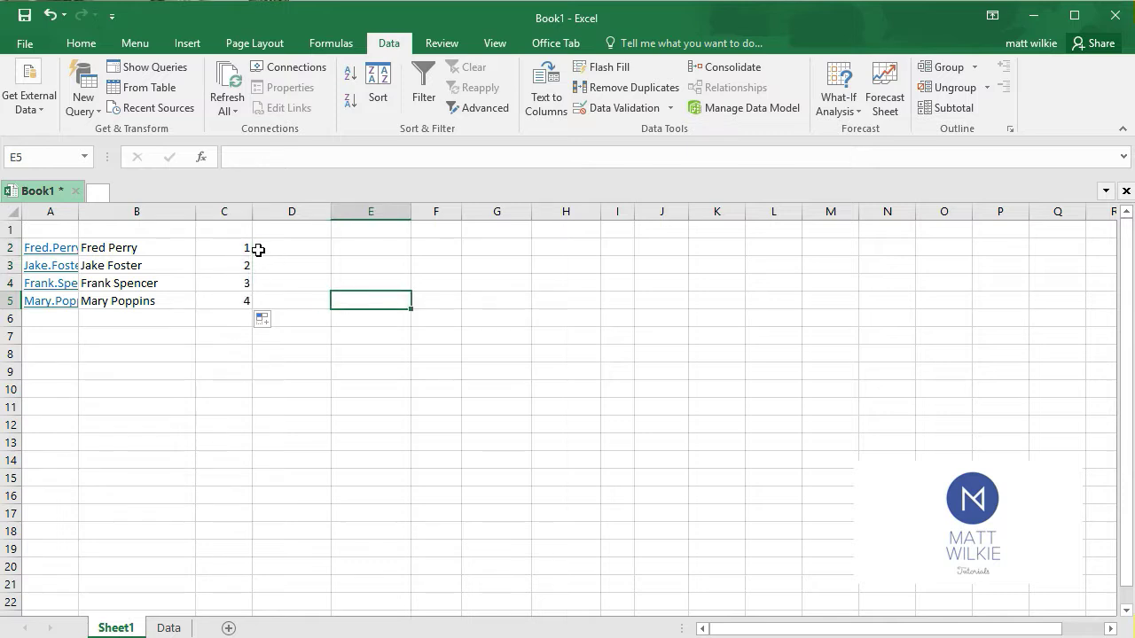
drag(239, 245, 245, 264)
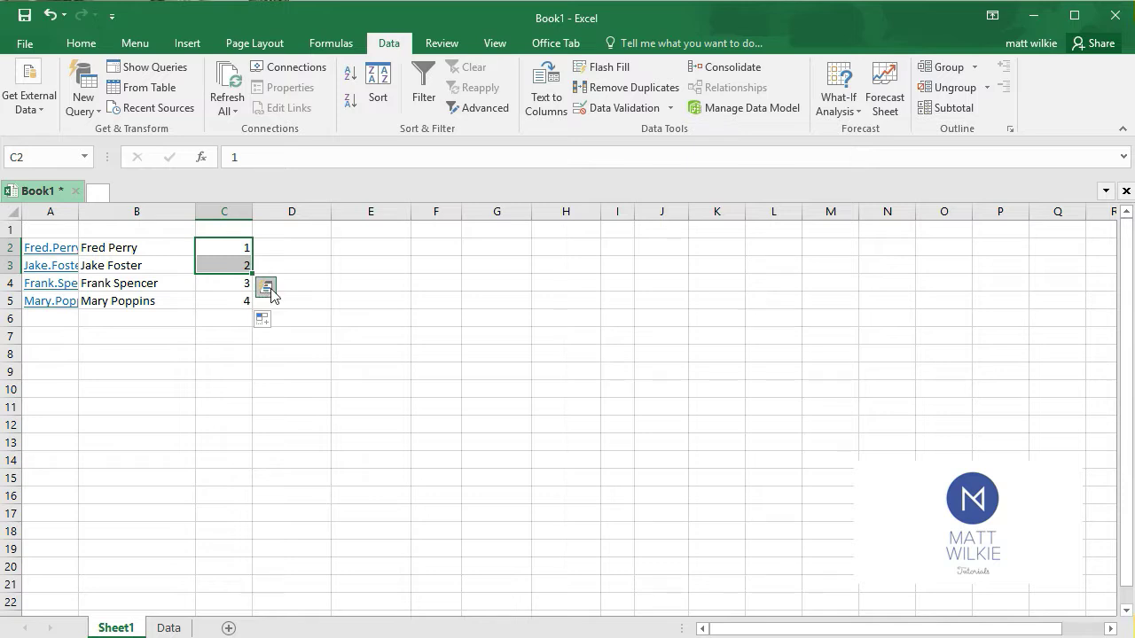
Enter the date 01/01/2018 in D2 and fill the daily date series down through D5
click(312, 247)
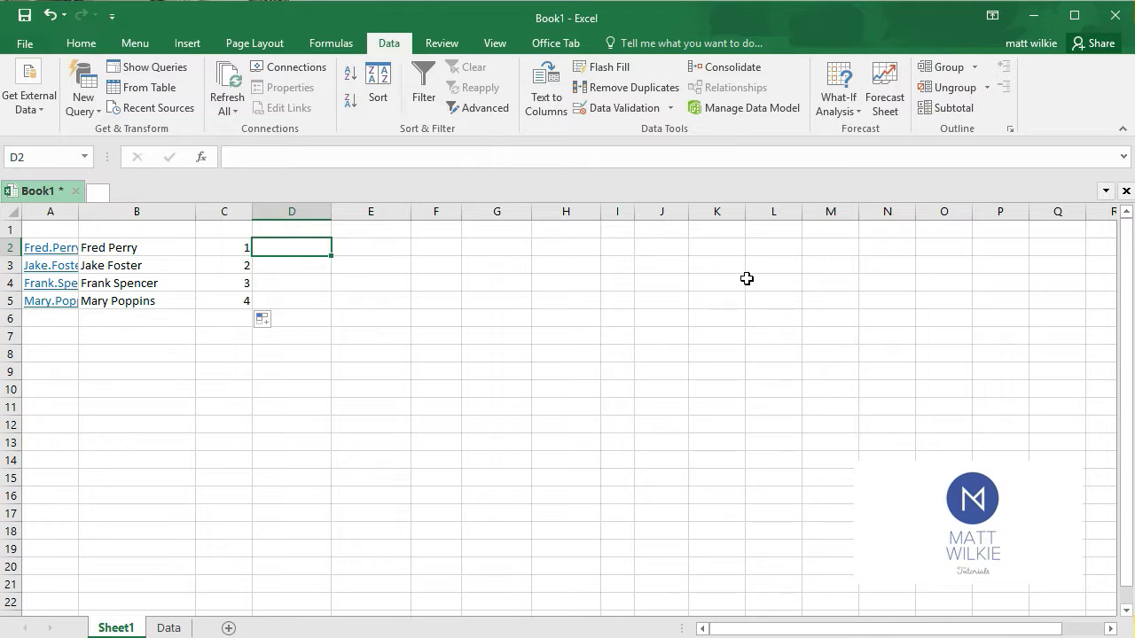
text(1/1/2018)
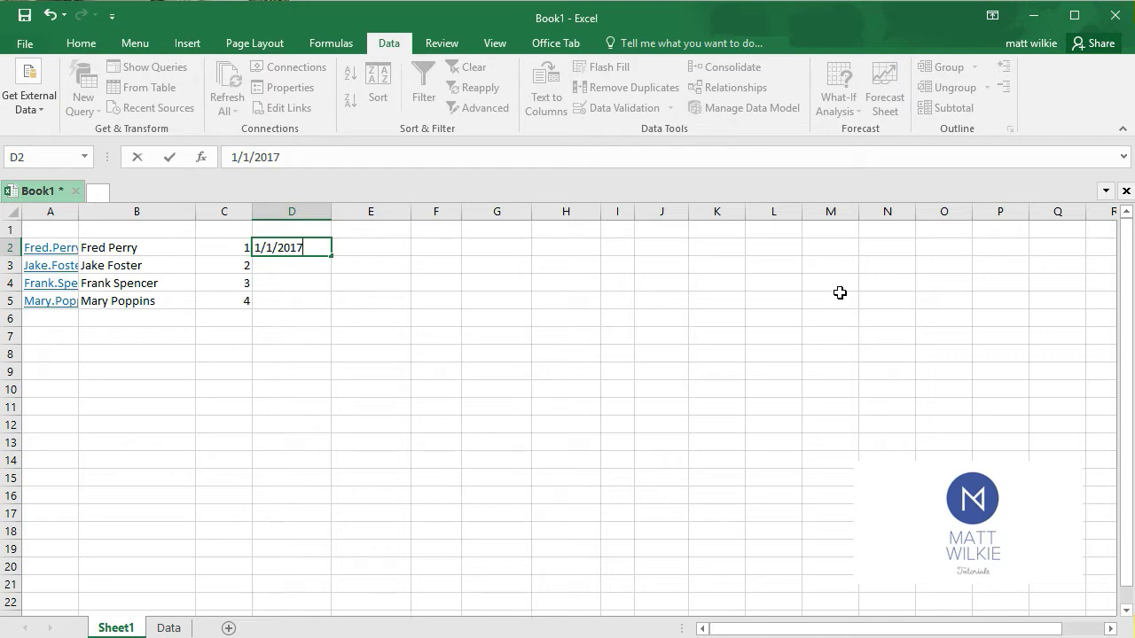
key(Return)
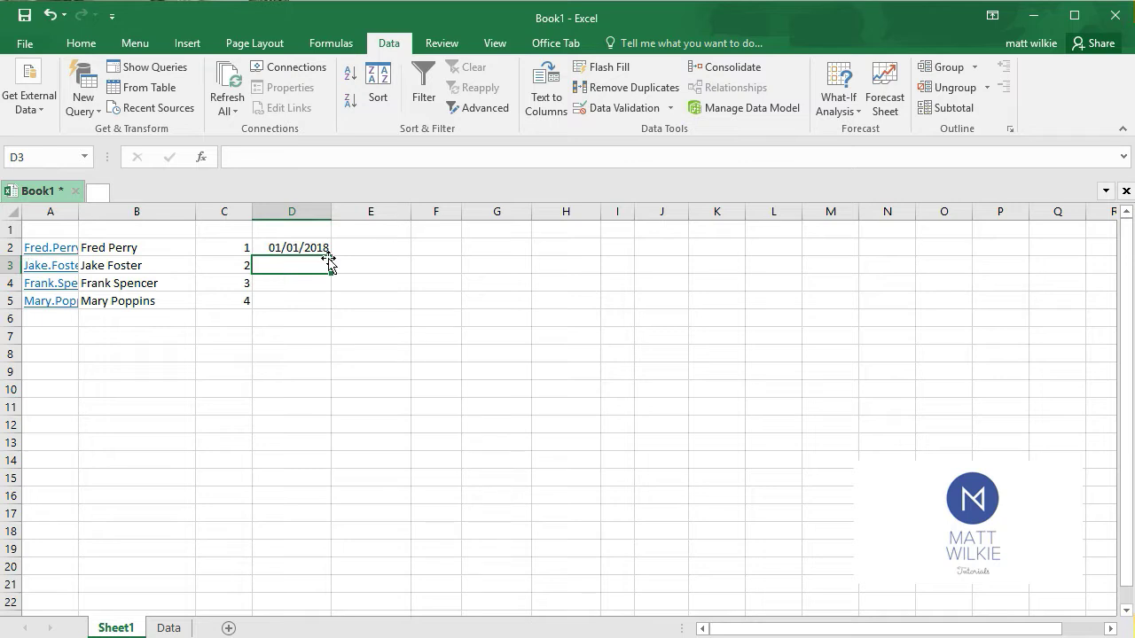
click(298, 248)
drag(331, 258, 335, 306)
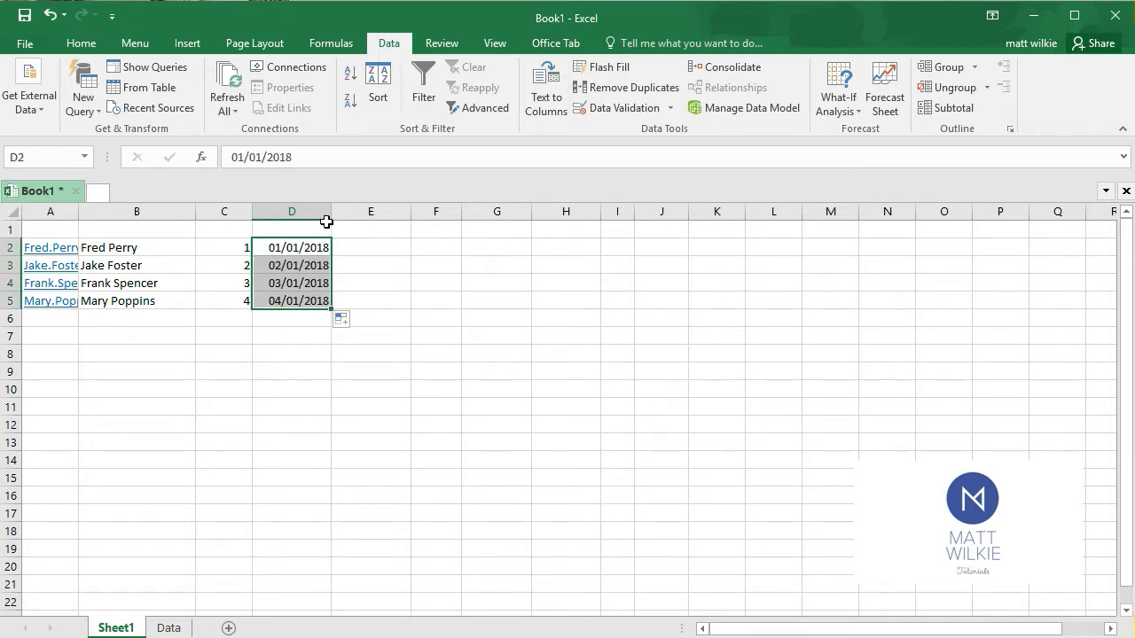
Enter the month names Jan in E2 and Feb in E3
click(374, 253)
text(Jan)
key(Return)
text(Feb)
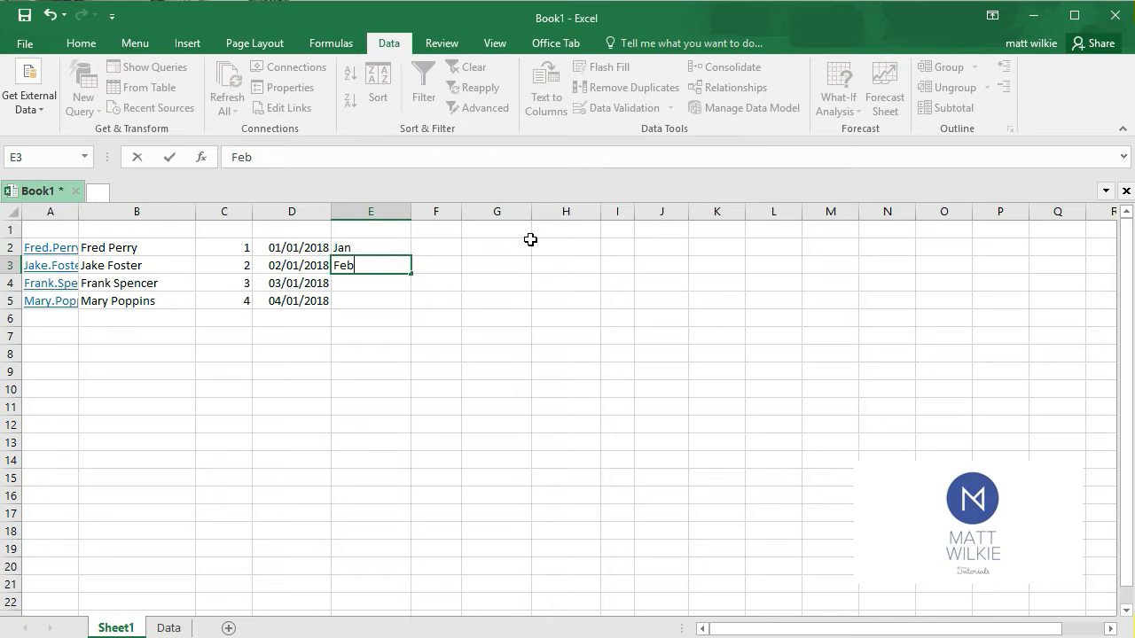
key(Return)
key(Return)
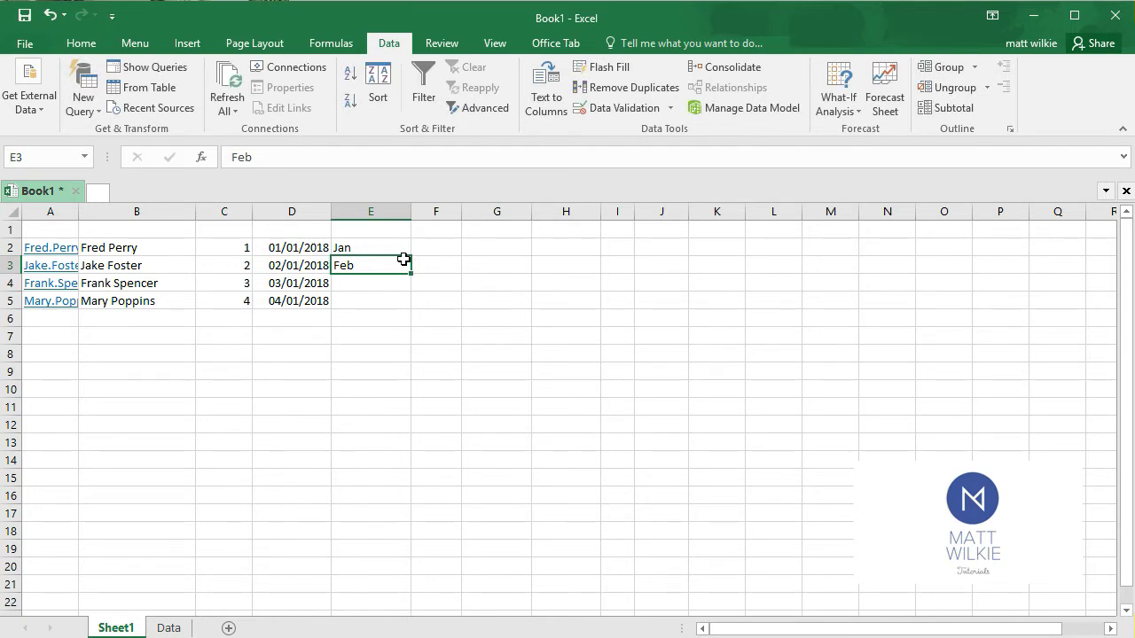
Extend the month series from Jan and Feb in column E down through E5
click(397, 254)
drag(403, 252, 411, 310)
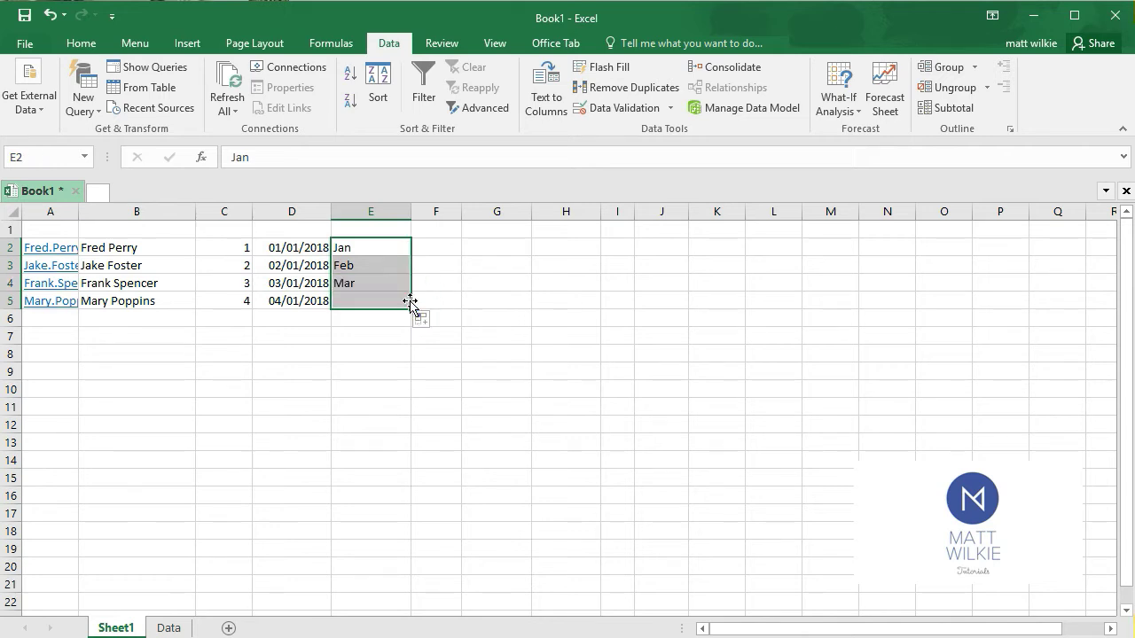
click(408, 409)
click(356, 232)
click(384, 250)
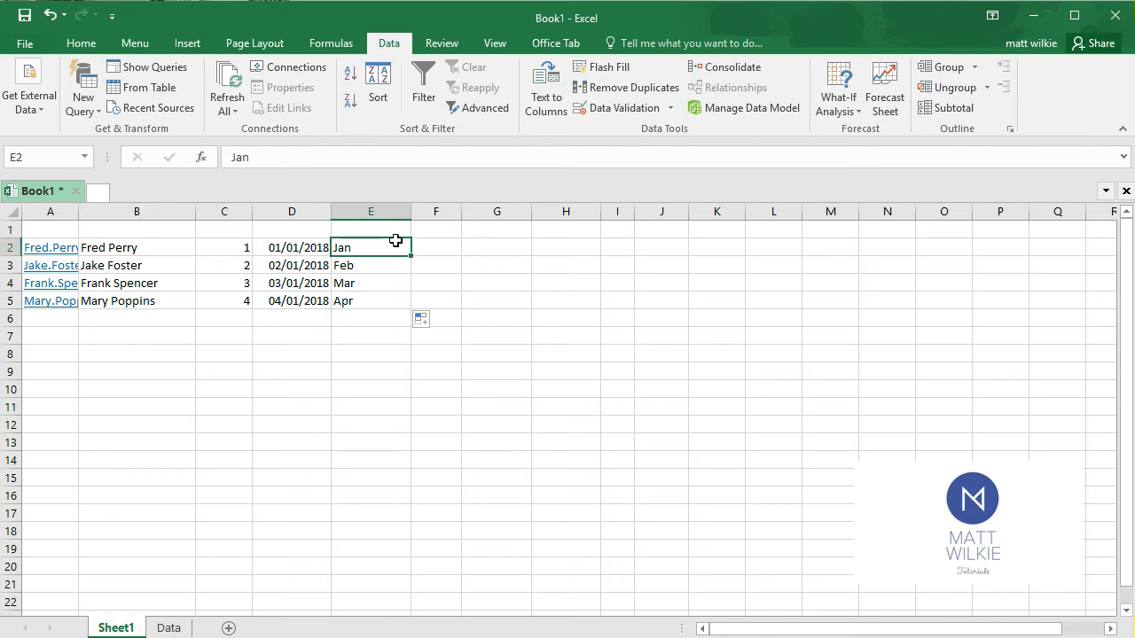